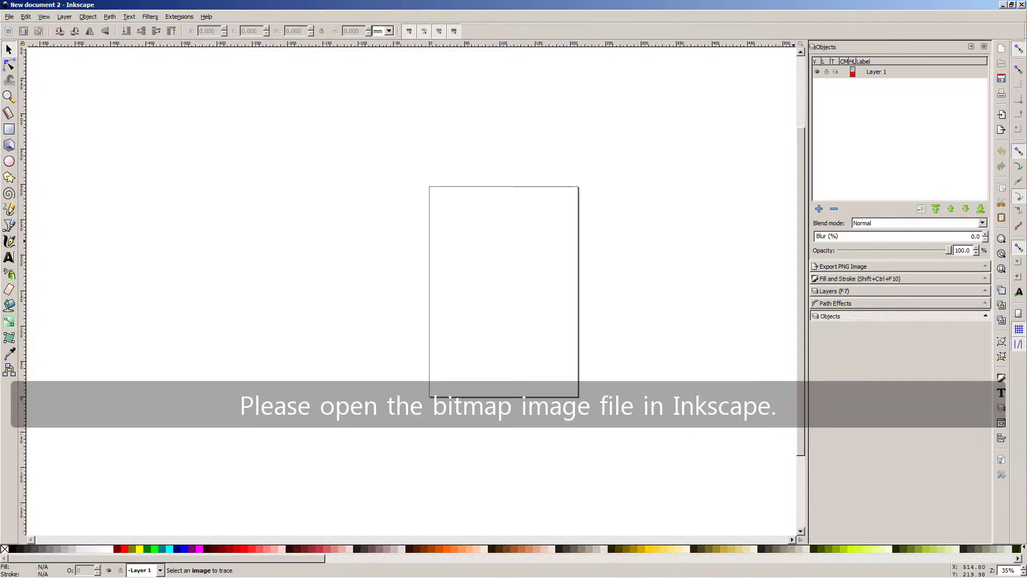
Step: Open Batman.png from the batman folder as an embedded image with DPI from file, and maximize its window
left_click(9, 17)
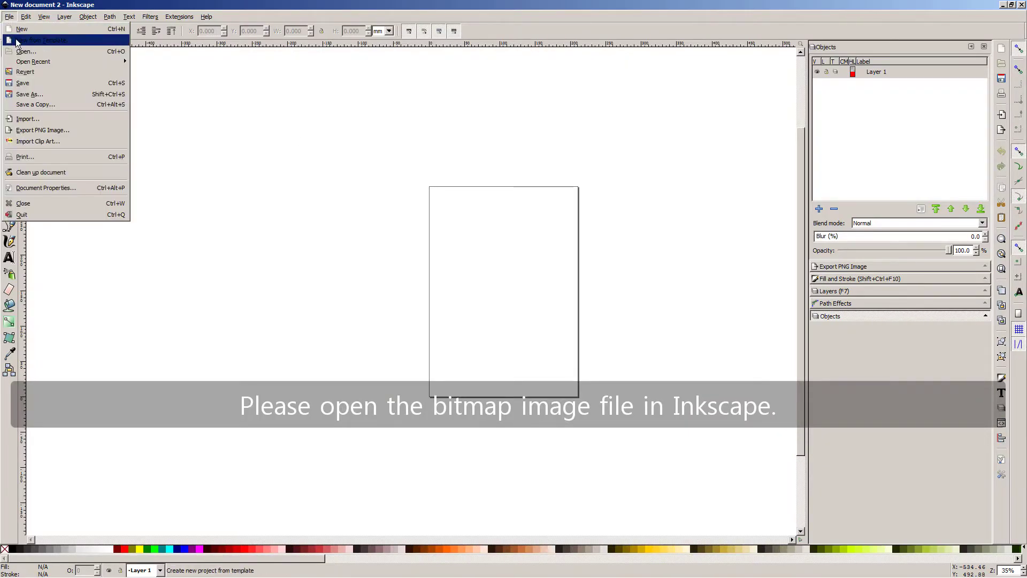
left_click(21, 52)
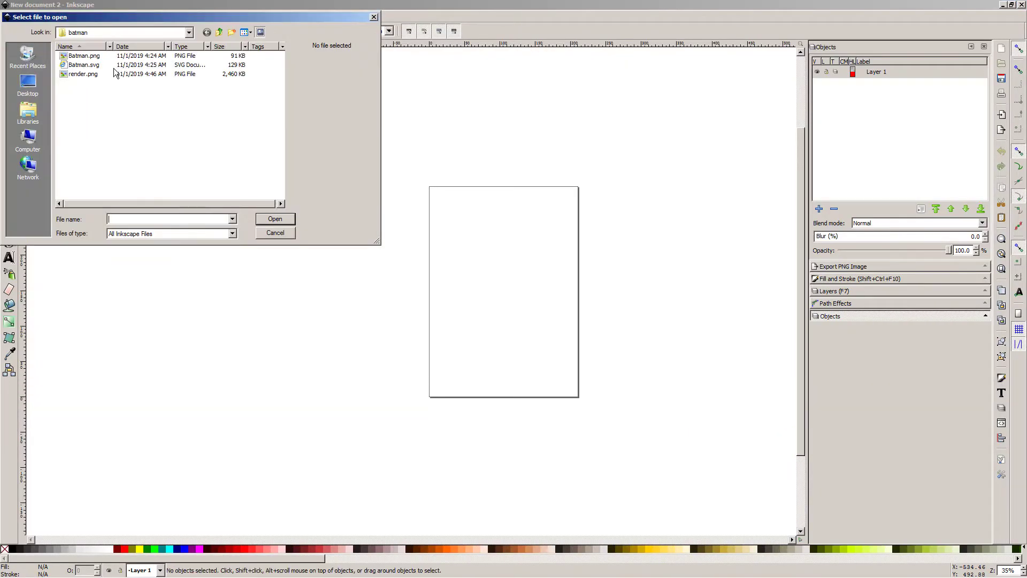
double_click(80, 55)
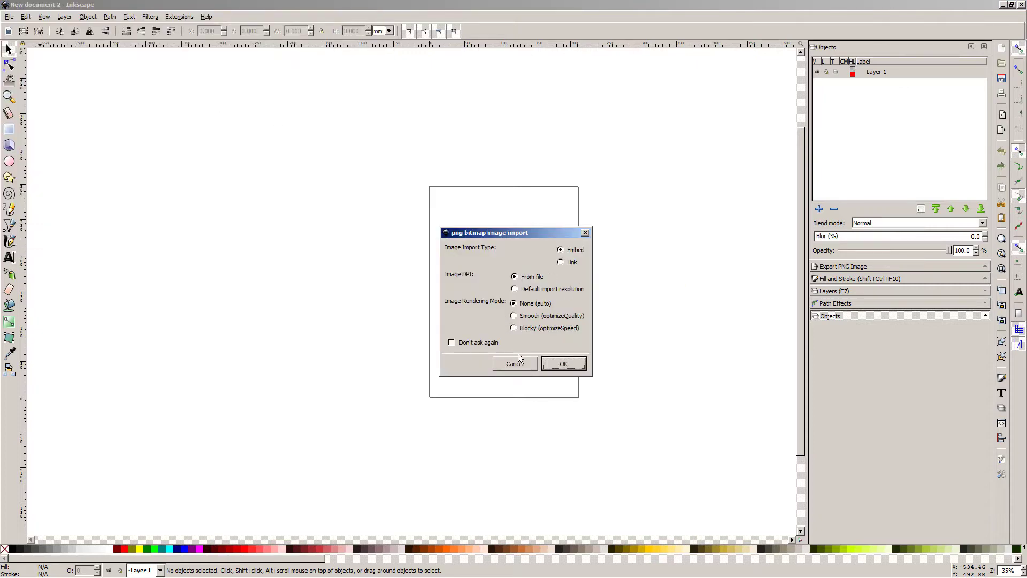
left_click(563, 364)
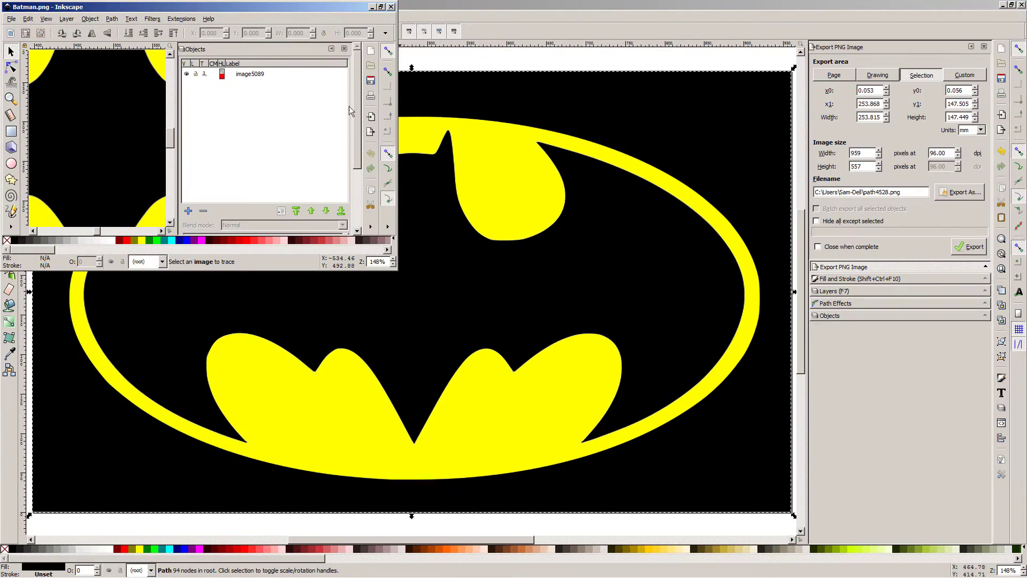
left_click(381, 6)
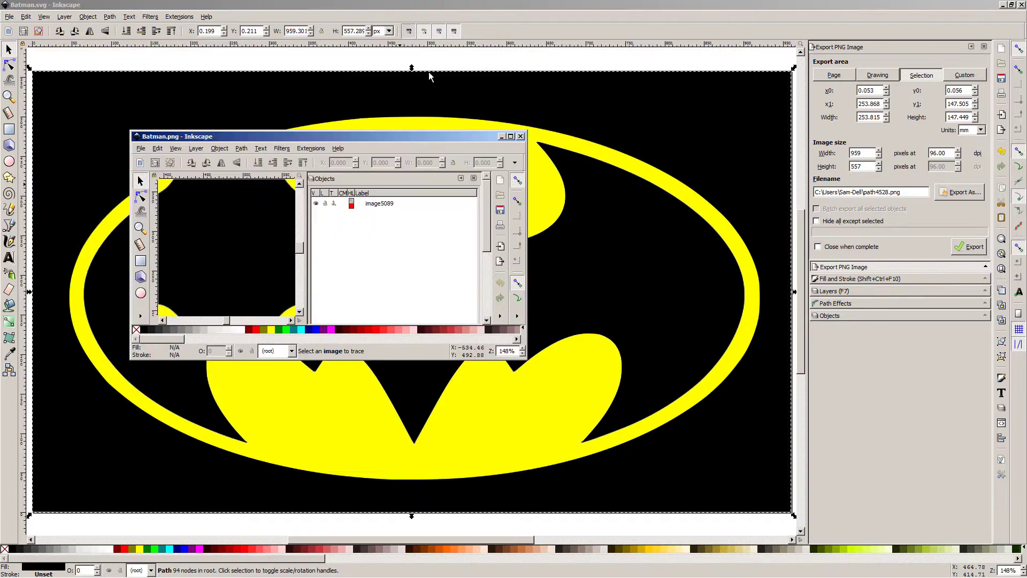
left_click(510, 136)
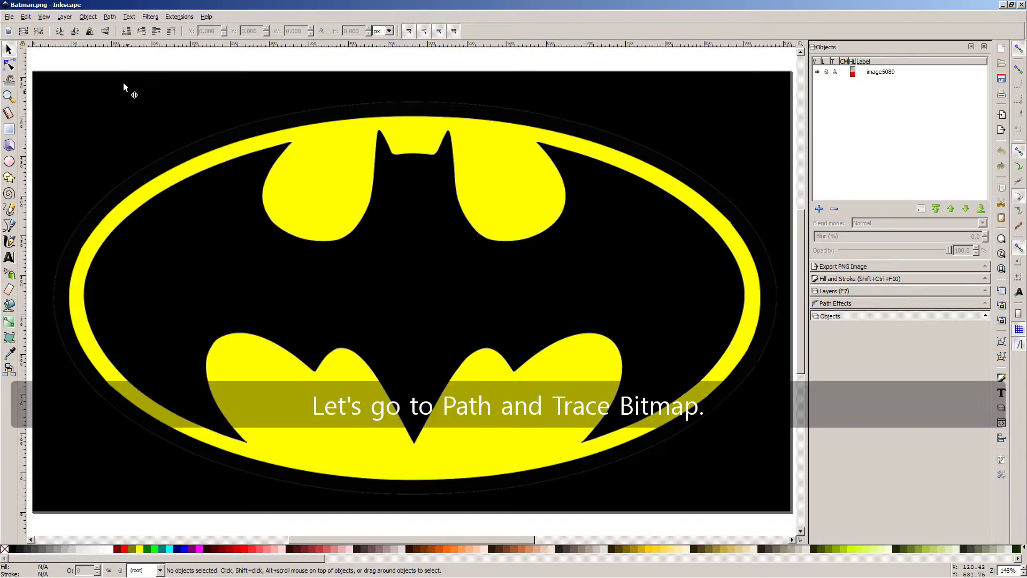
Step: Try to trace the Batman bitmap as a single scan using Brightness cutoff with a threshold of 0.450
left_click(109, 16)
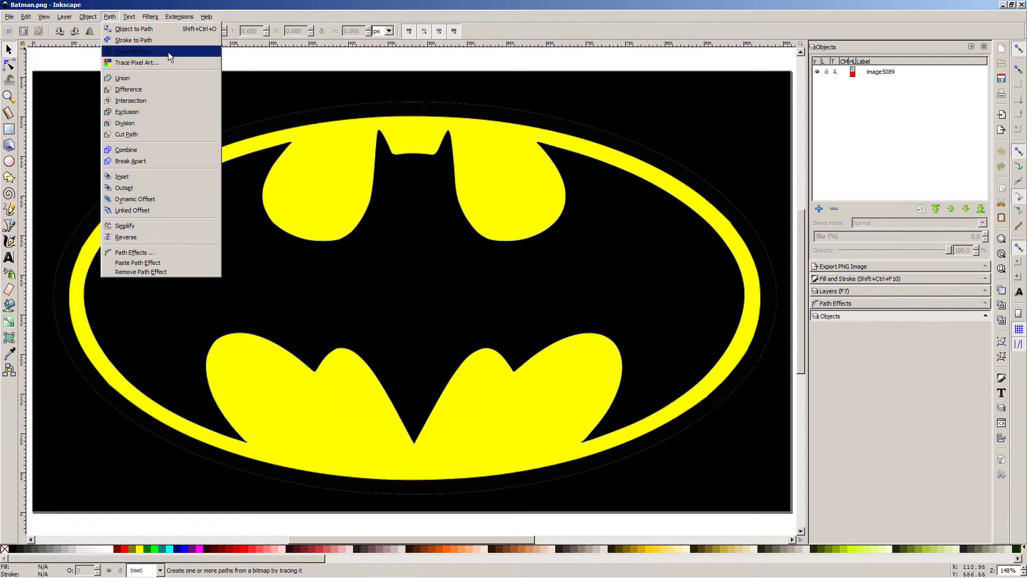
left_click(198, 52)
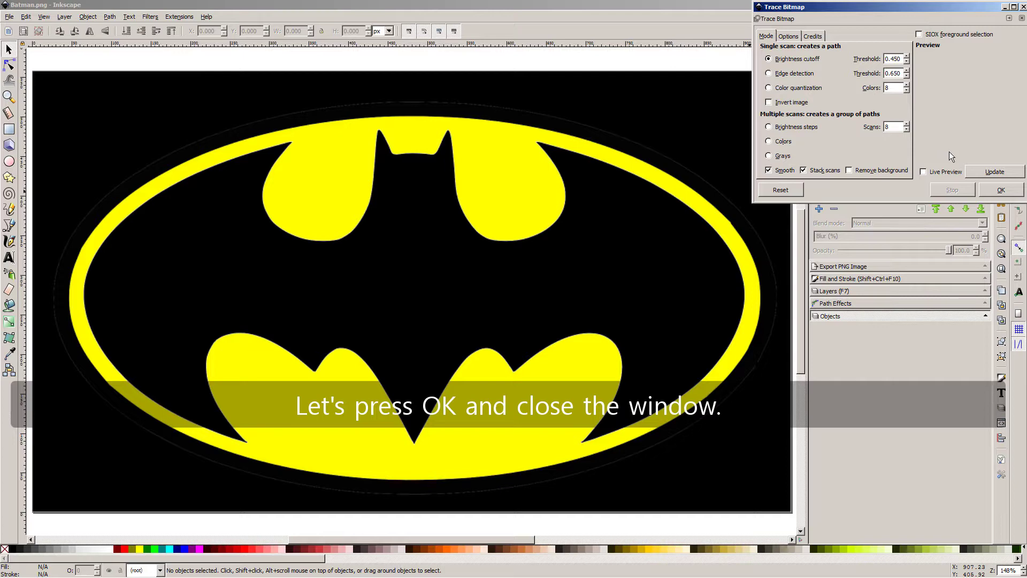
left_click(990, 189)
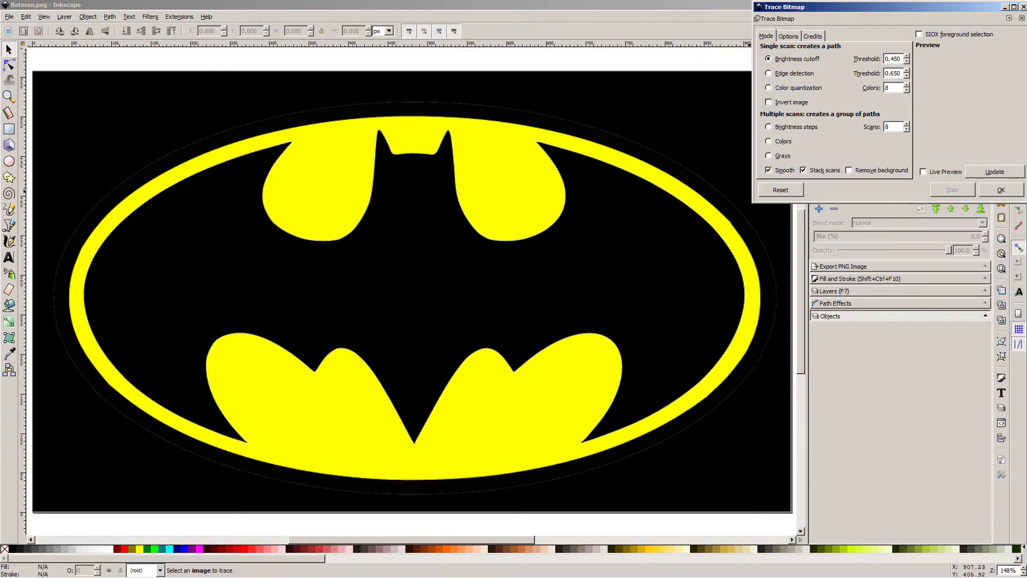
Step: Save the document in the batman folder as an Inkscape SVG named Batman2.svg
left_click(9, 17)
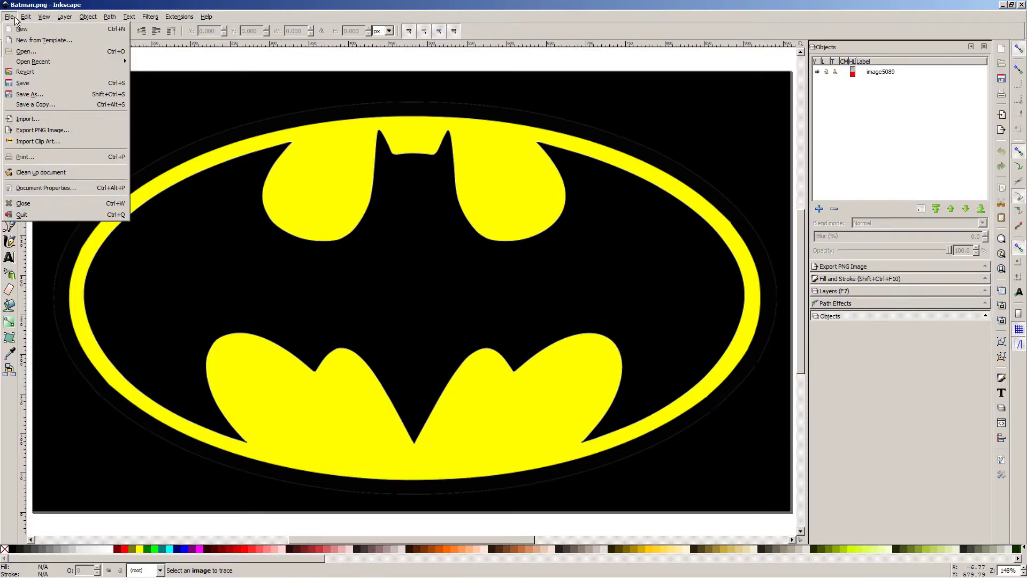
left_click(64, 94)
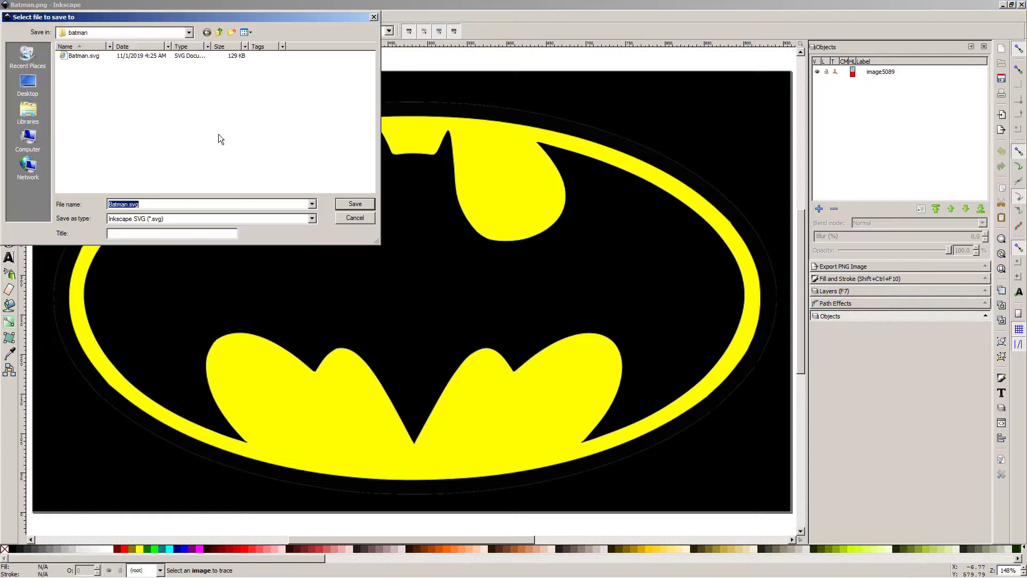
left_click(129, 204)
type("2")
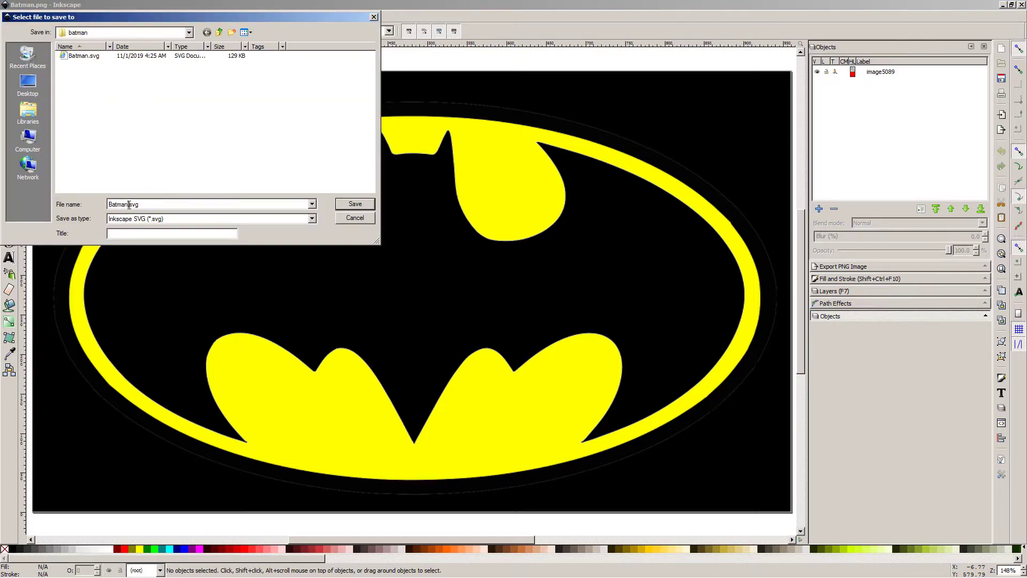
left_click(342, 205)
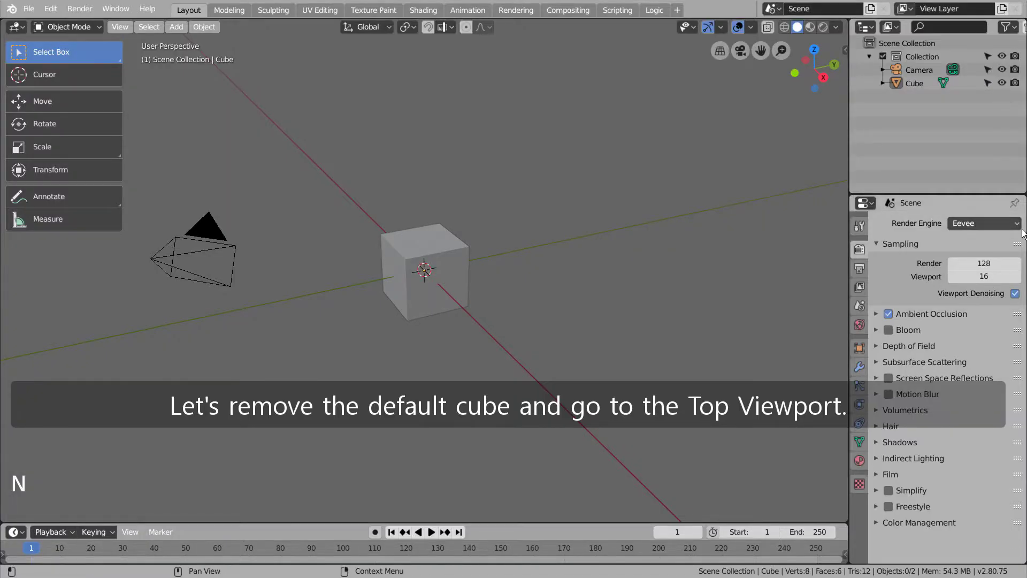
Step: Switch to Blender, delete the default cube and set the viewport to the top orthographic view
left_click(455, 297)
key("x")
left_click(455, 294)
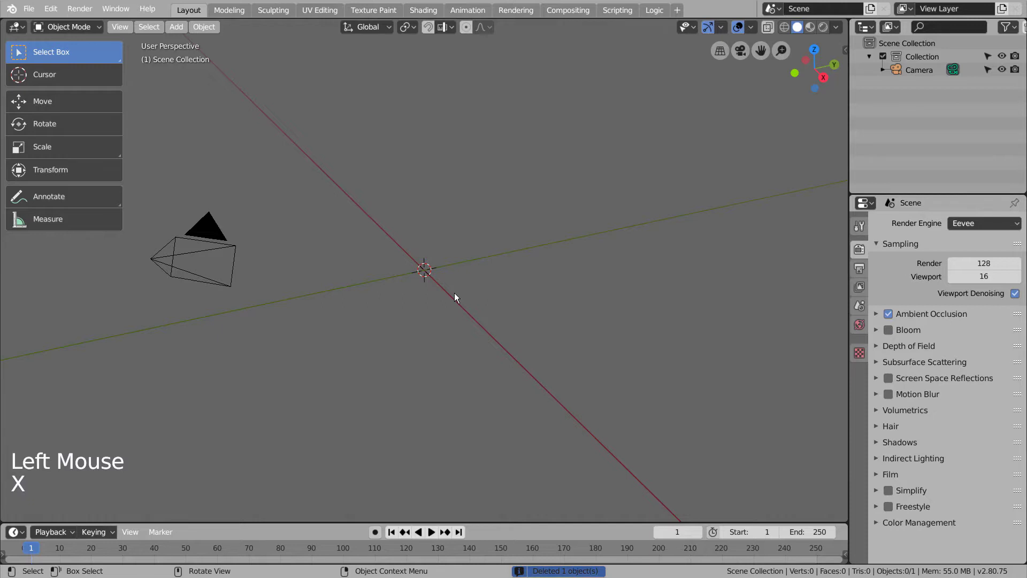
key("KP_7")
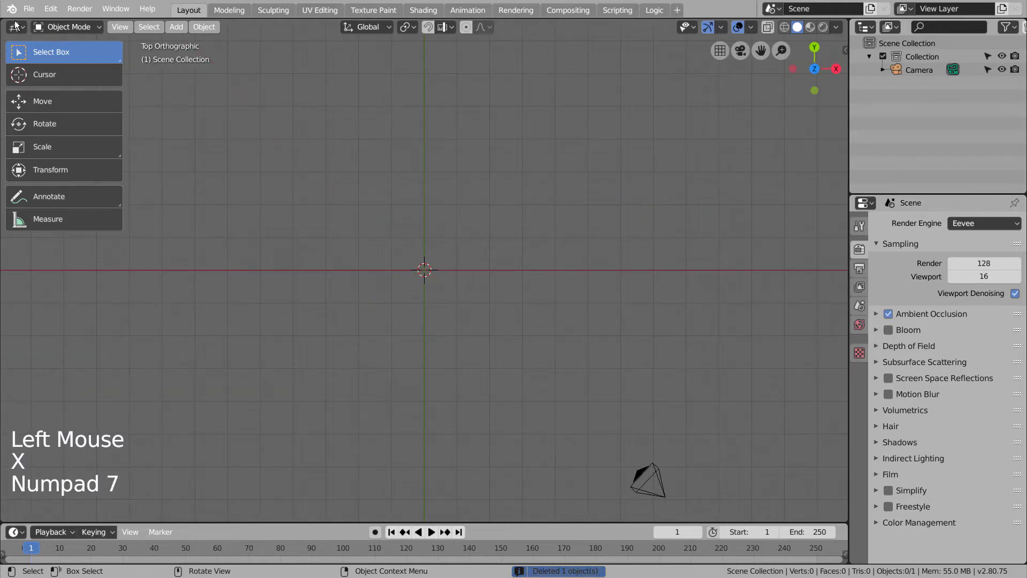
Step: Import the Scalable Vector Graphics file Batman2.svg from the batman folder into the scene
left_click(28, 8)
mouse_move(90, 189)
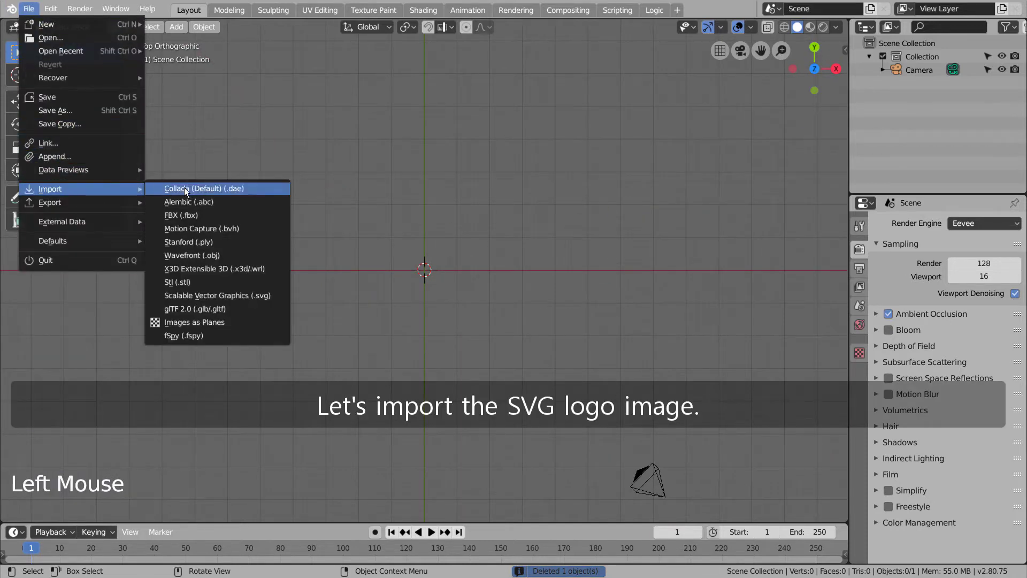
left_click(216, 295)
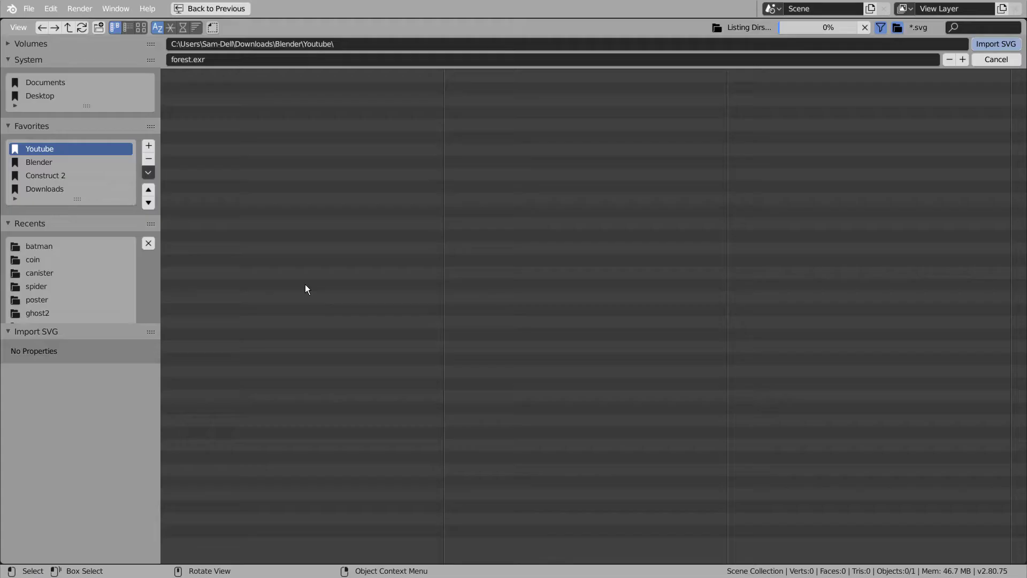
left_click(73, 245)
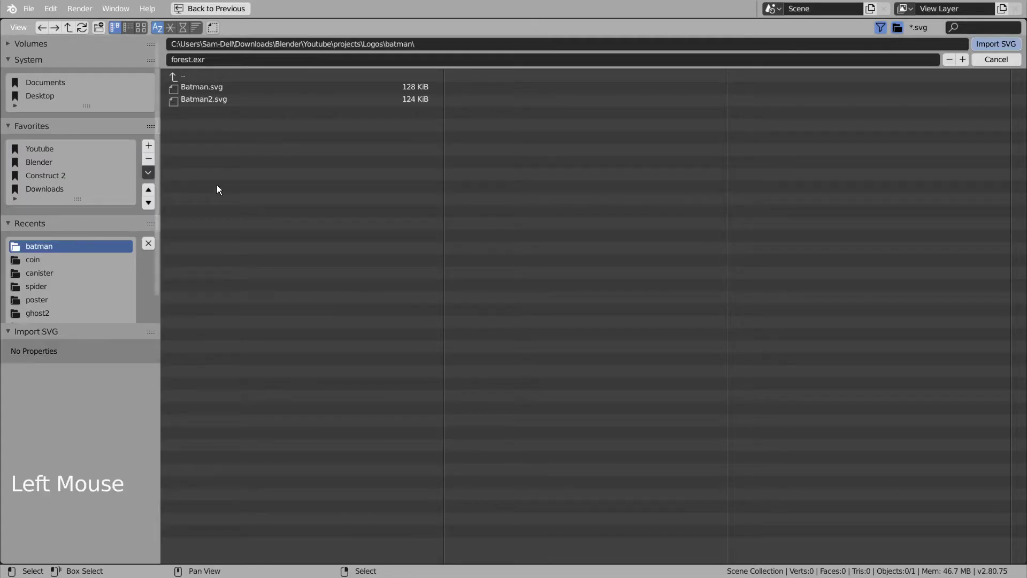
left_click(221, 100)
left_click(980, 46)
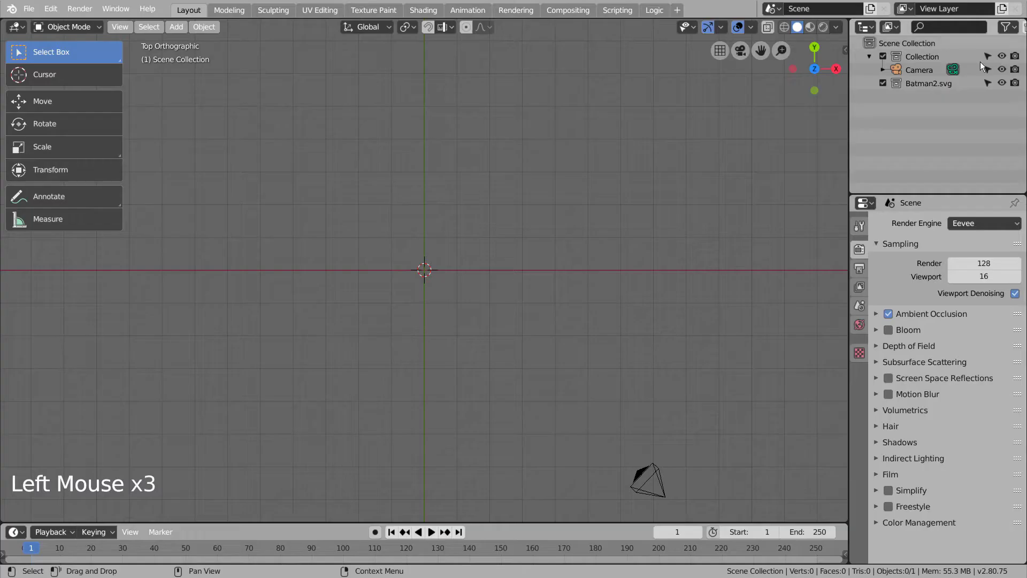
scroll(449, 274, "up", 10)
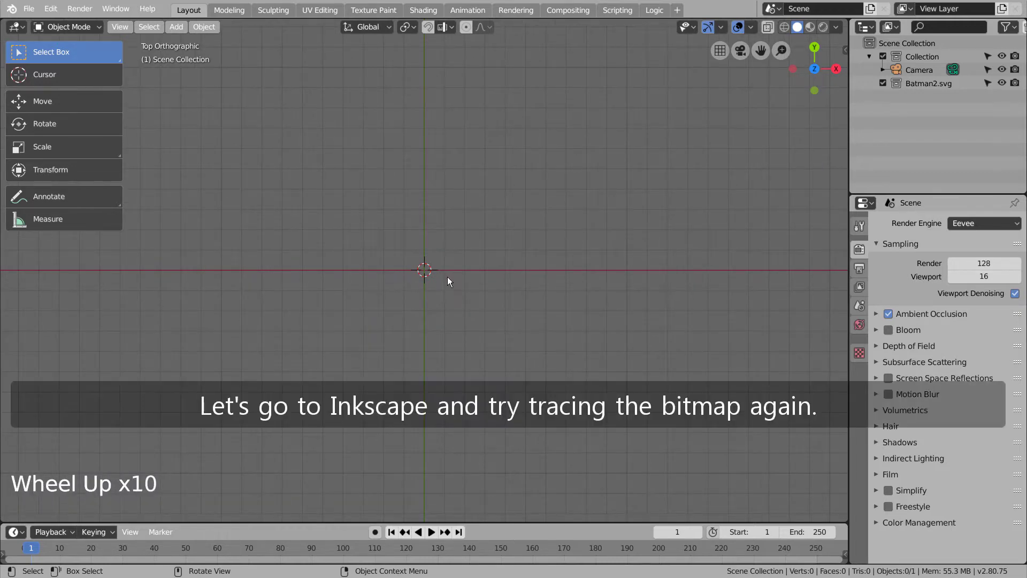
scroll(447, 278, "down", 4)
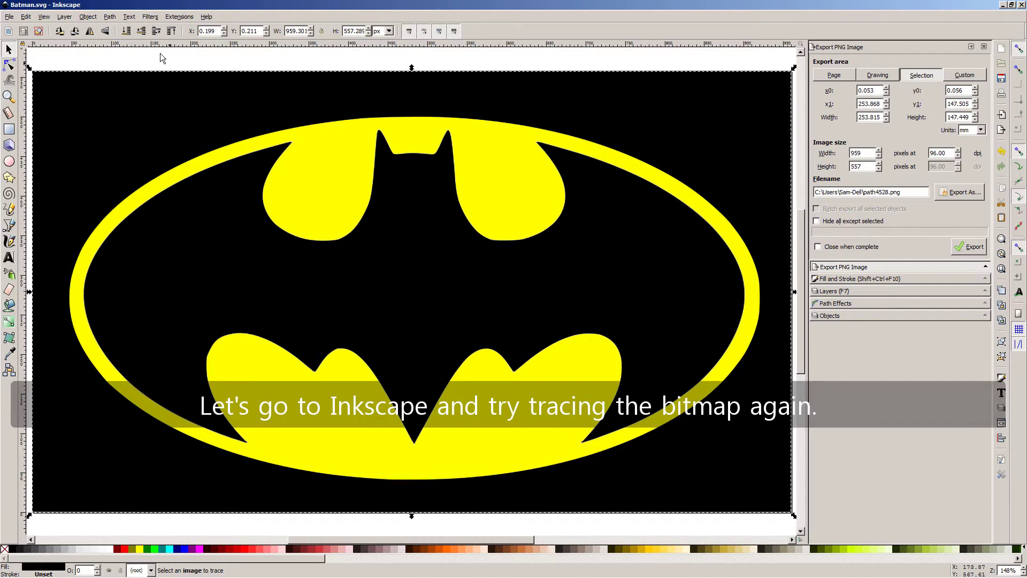
Step: Switch to Inkscape and try again to trace the selected logo in Batman.svg using Brightness cutoff at threshold 0.450
left_click(109, 17)
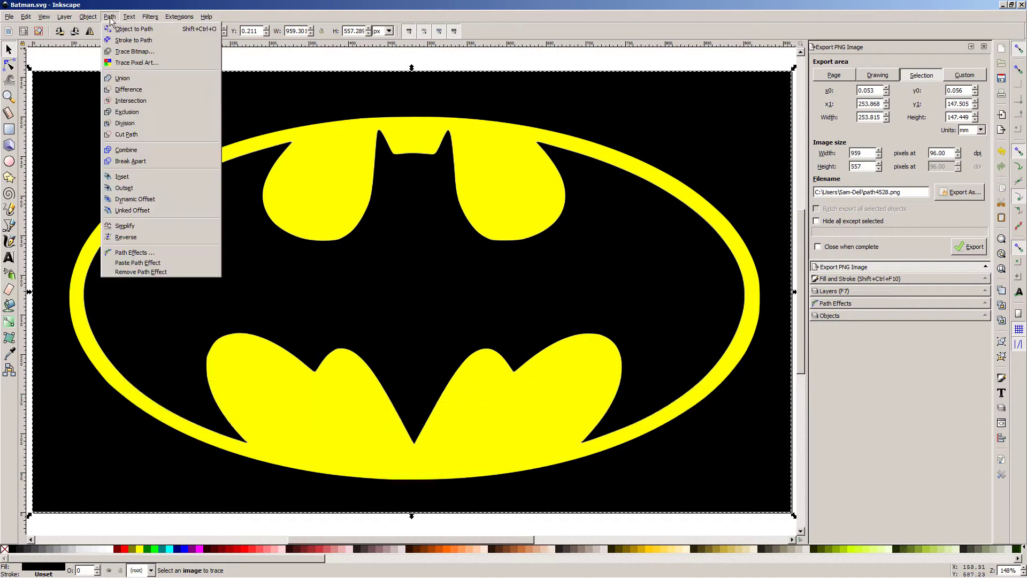
left_click(142, 50)
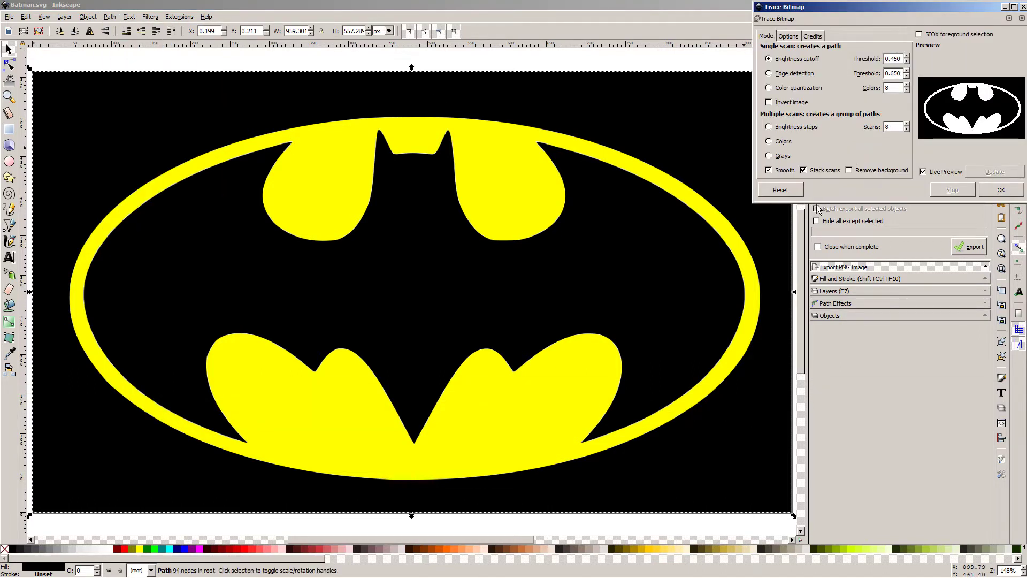
left_click(1002, 190)
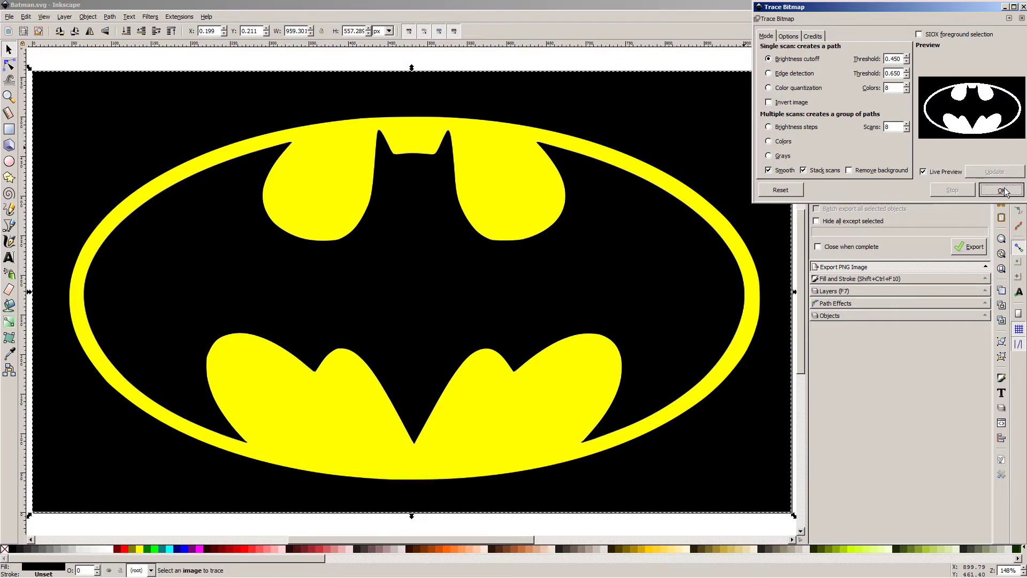
left_click(1022, 7)
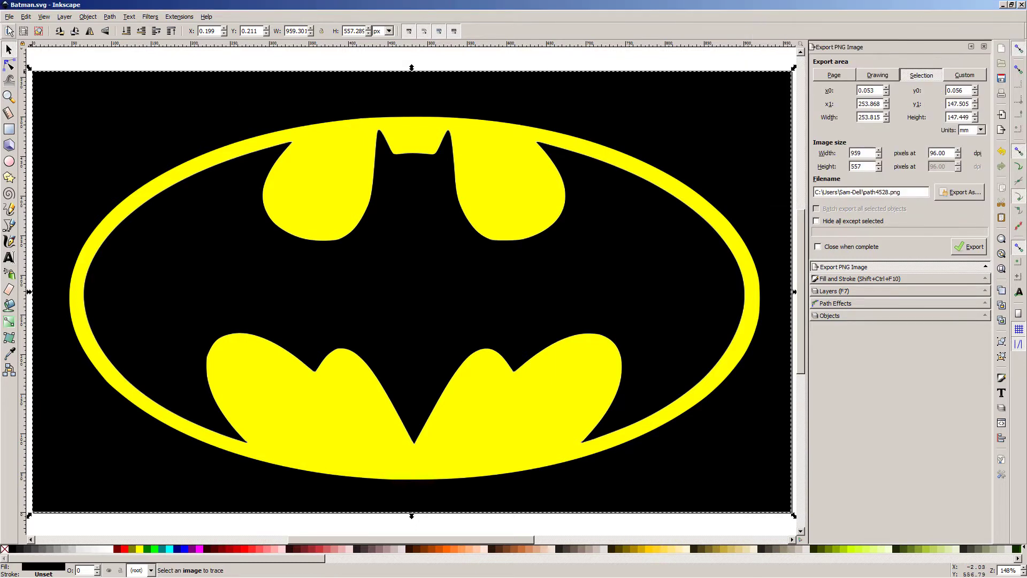
Step: Save the Batman.svg document as Batman2.svg in the batman folder, replacing the existing file
left_click(9, 16)
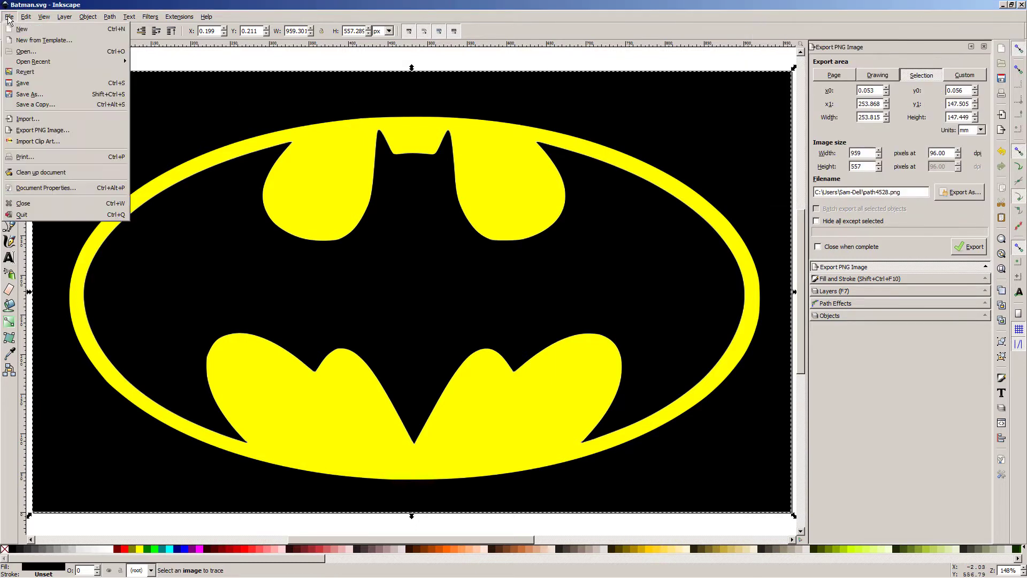
left_click(51, 130)
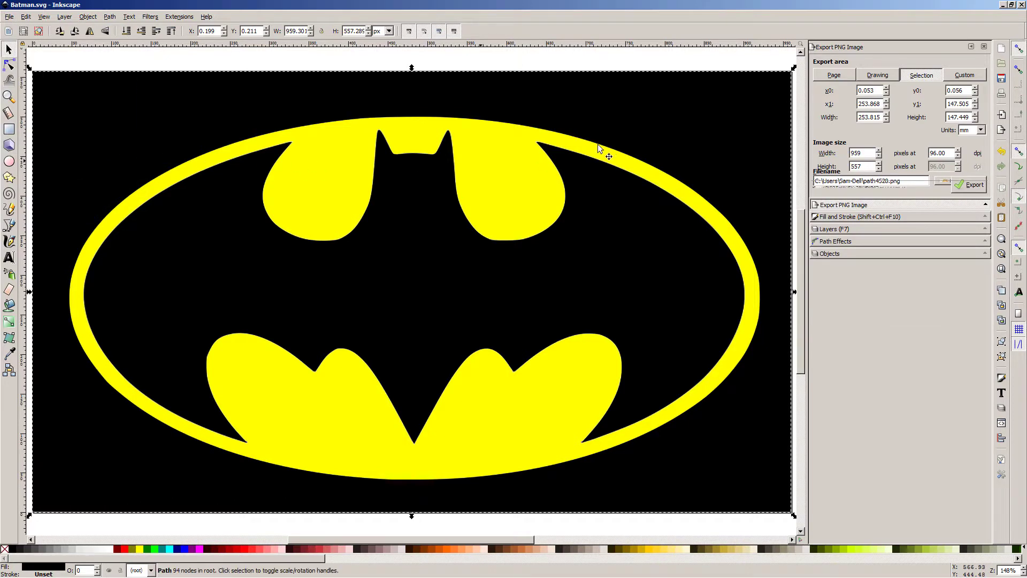
left_click(9, 18)
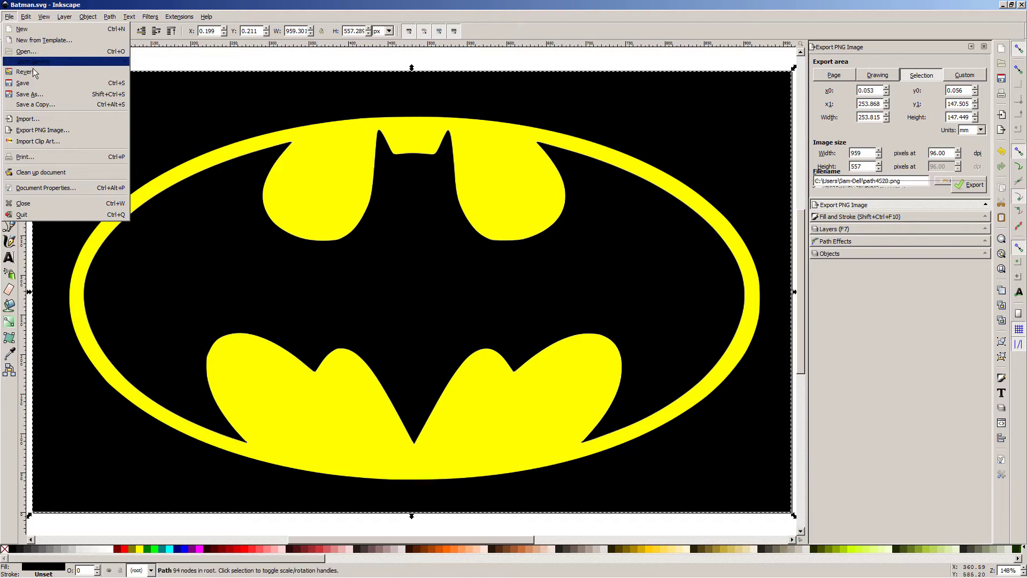
left_click(43, 95)
double_click(86, 65)
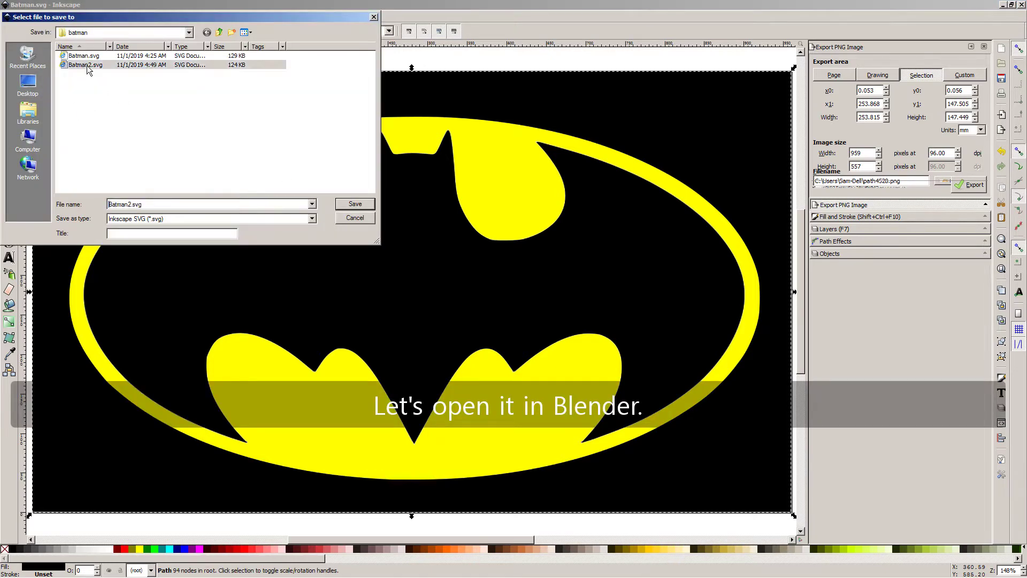
left_click(586, 341)
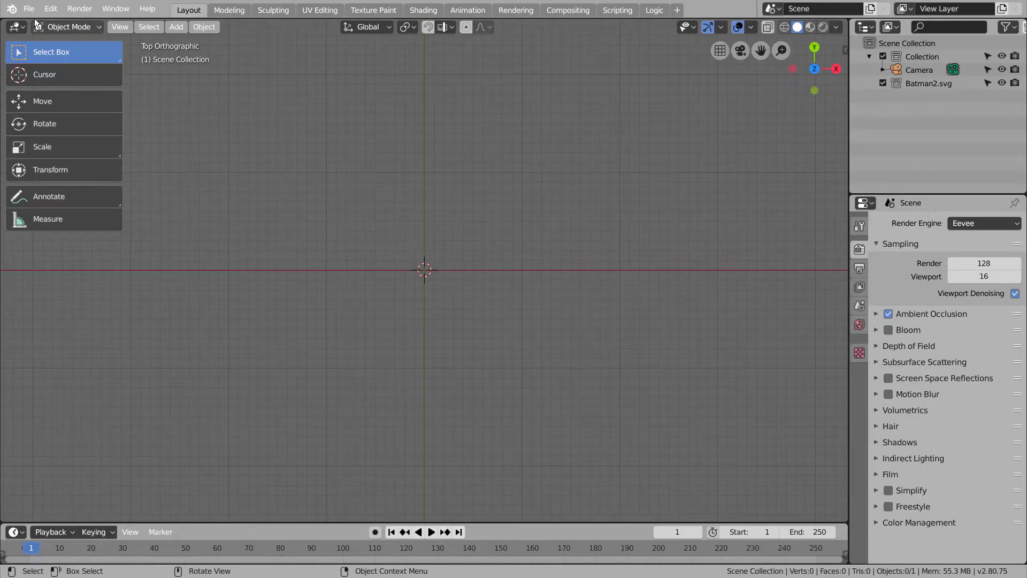
Step: Switch to Blender, import the replaced Batman2.svg and select the imported logo curve
left_click(28, 9)
mouse_move(93, 188)
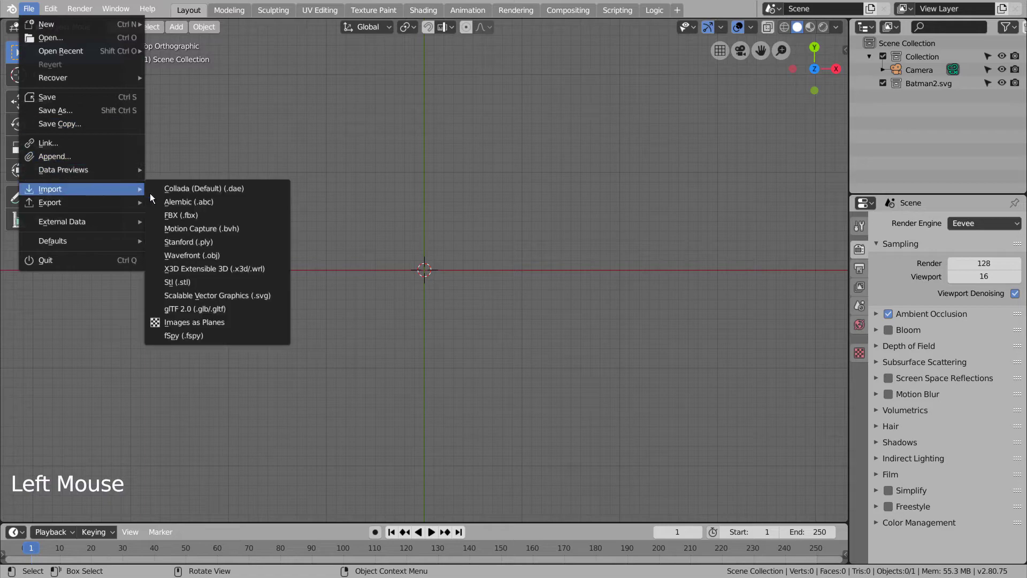
left_click(239, 294)
double_click(213, 97)
scroll(466, 271, "up", 15)
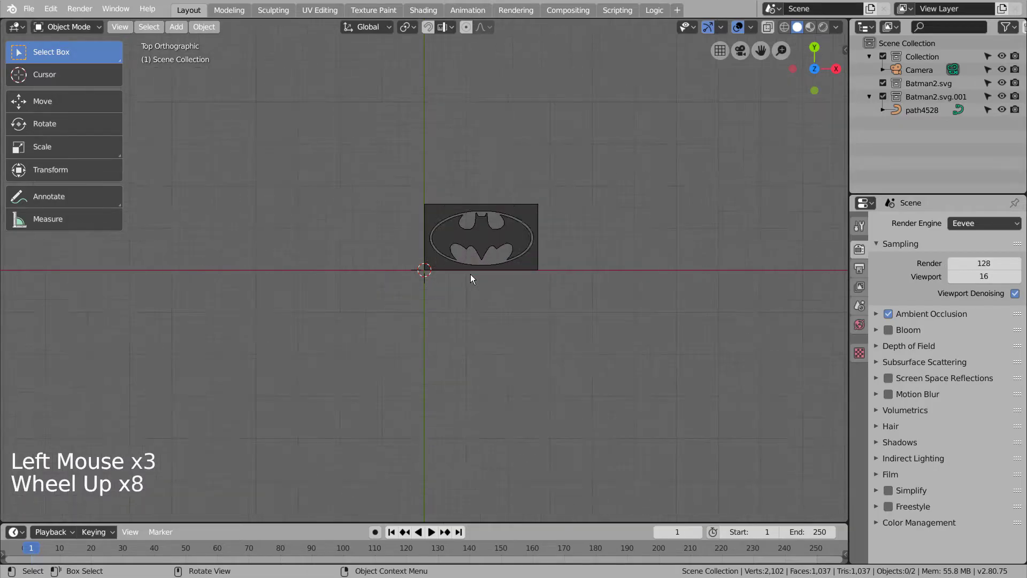
middle_click_drag(621, 283, 444, 417, "shift")
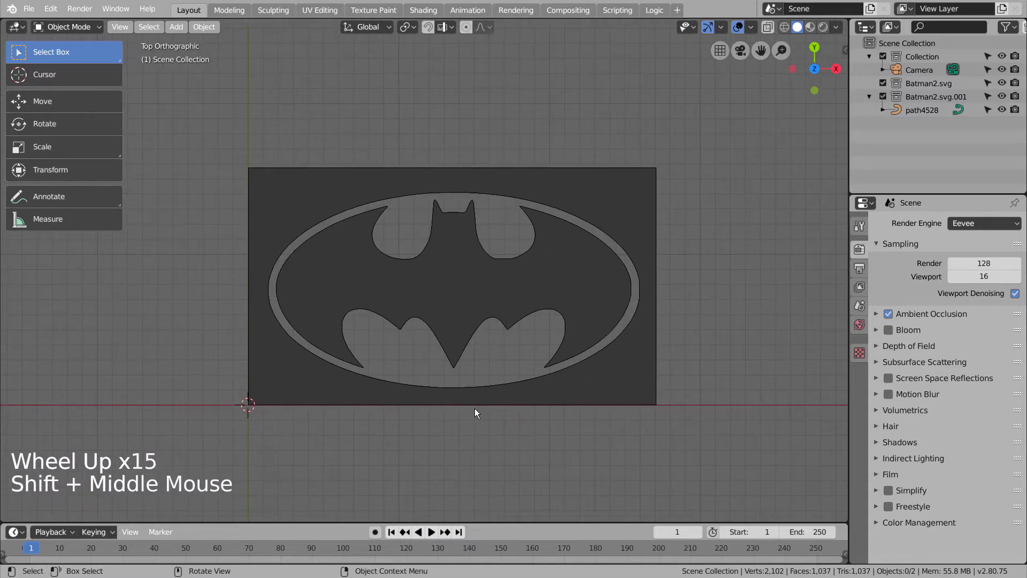
scroll(521, 396, "up", 2)
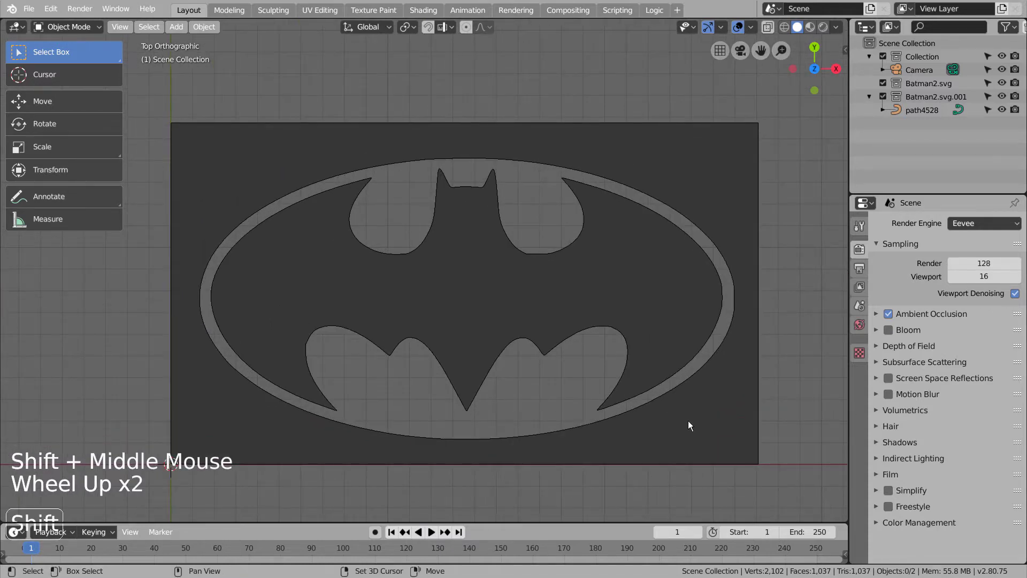
middle_click_drag(688, 420, 631, 422, "shift")
left_click(631, 422)
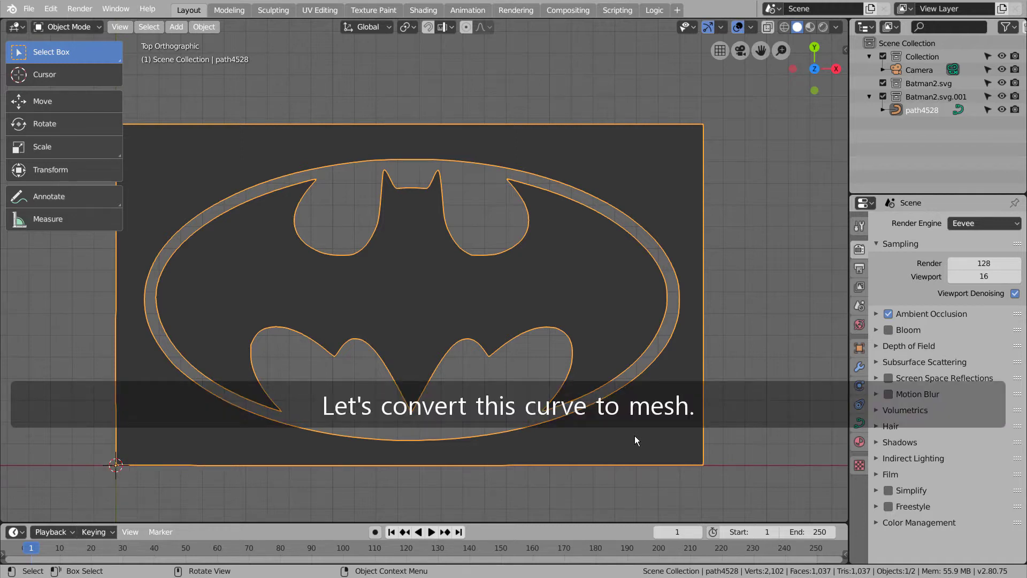
Step: Convert the selected logo curve to a mesh and open it in Edit Mode with edge selection
right_click(635, 441)
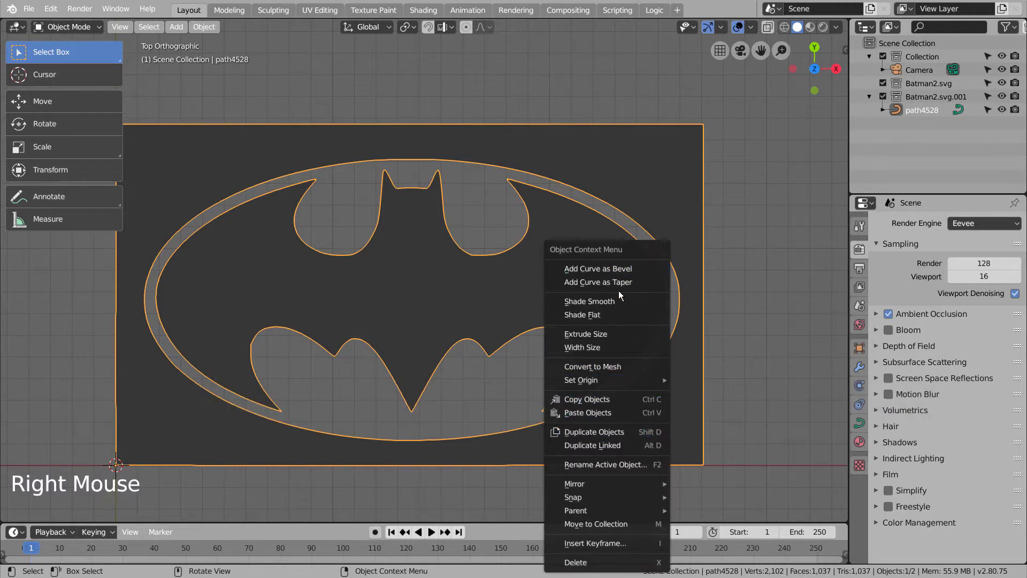
left_click(628, 365)
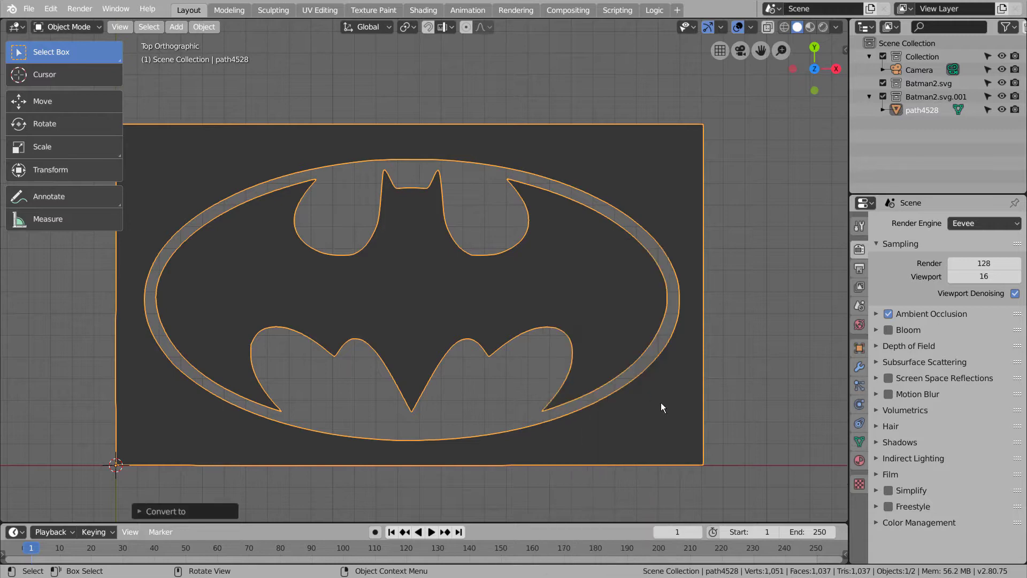
key("Tab")
key("2")
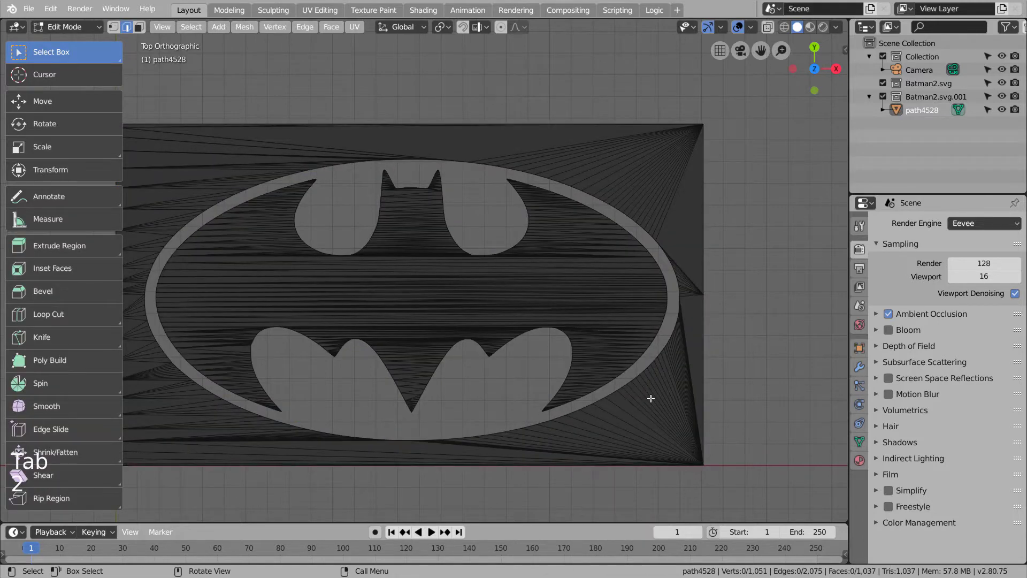
Step: Duplicate the elliptical edge loop around the logo in place and separate the copy into its own object
left_click(630, 385, "alt")
left_click(625, 383, "alt")
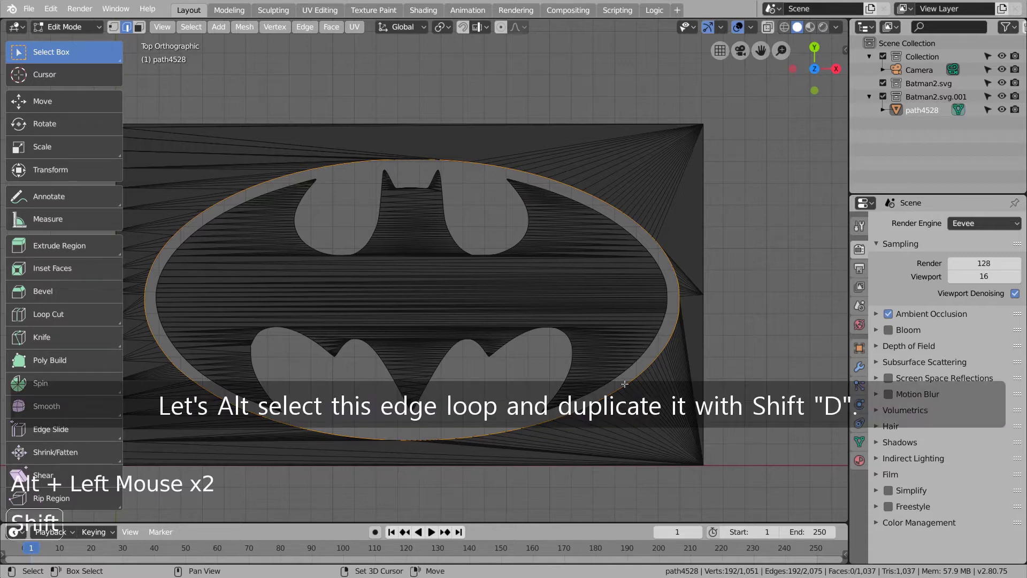
key("shift+d")
right_click(625, 383)
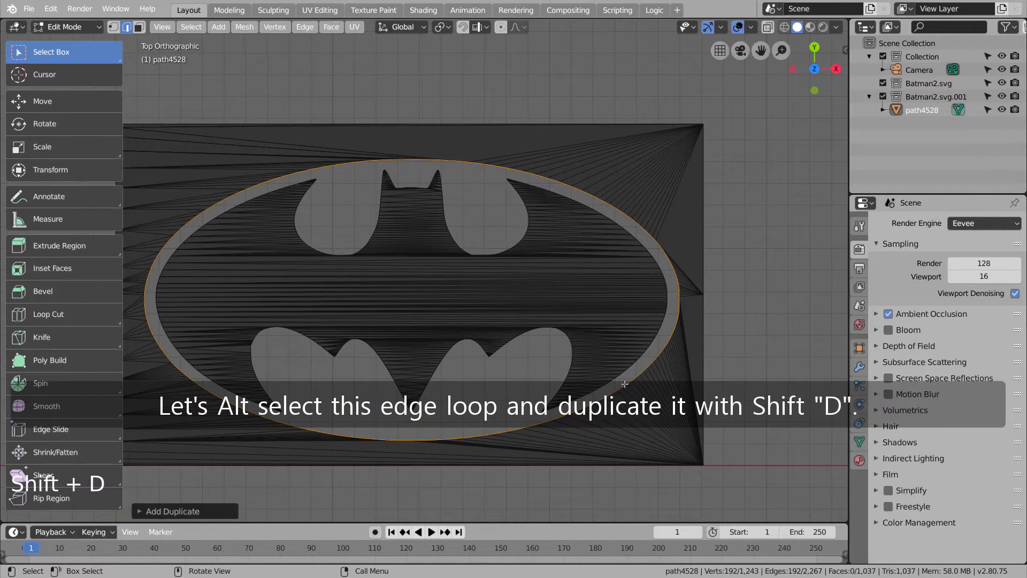
key("p")
left_click(625, 384)
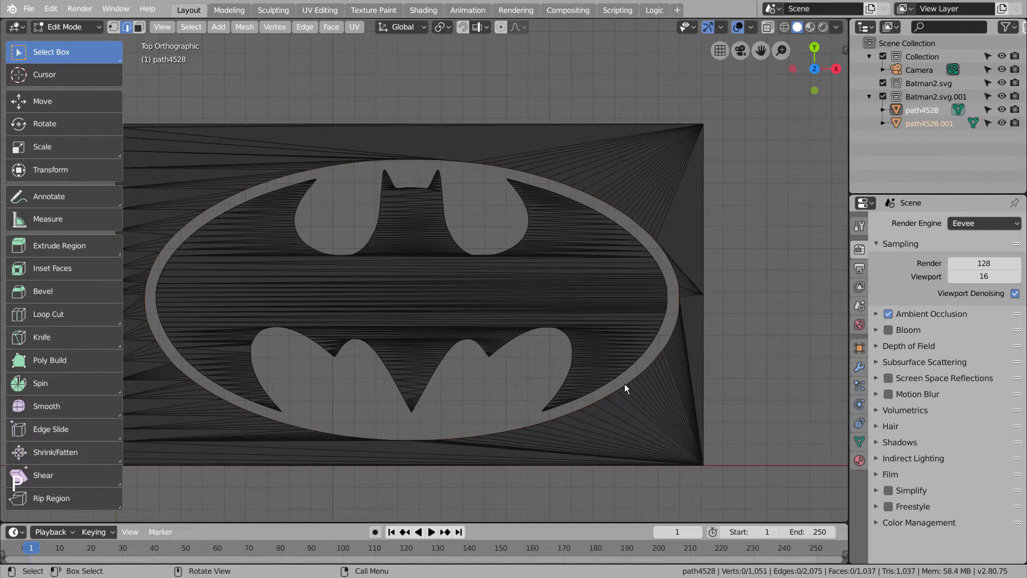
Step: Return to Object Mode, select only the separated ellipse loop and set its origin to geometry
left_click(911, 121)
key("Tab")
left_click(935, 111)
left_click(929, 122)
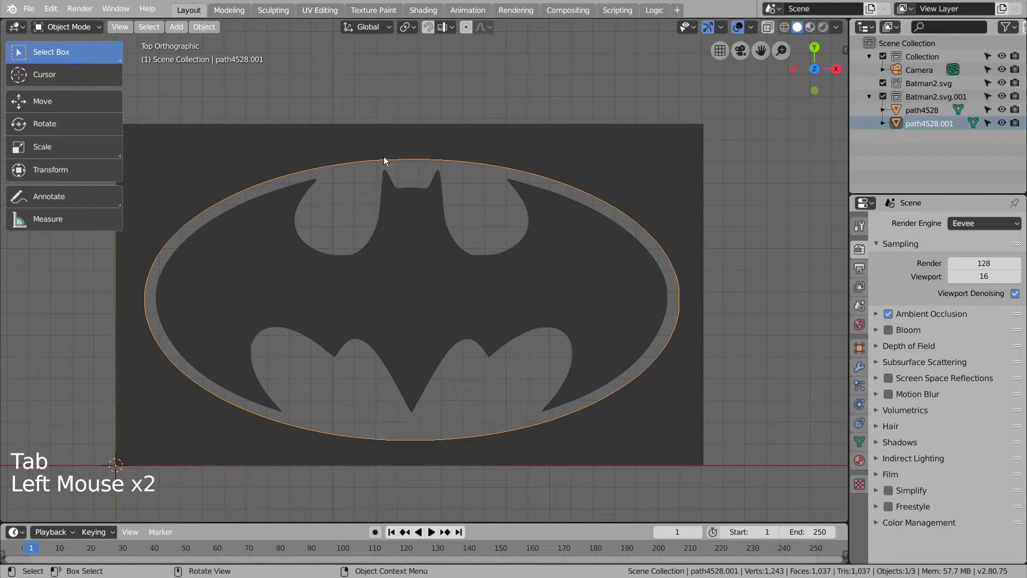
key("shift")
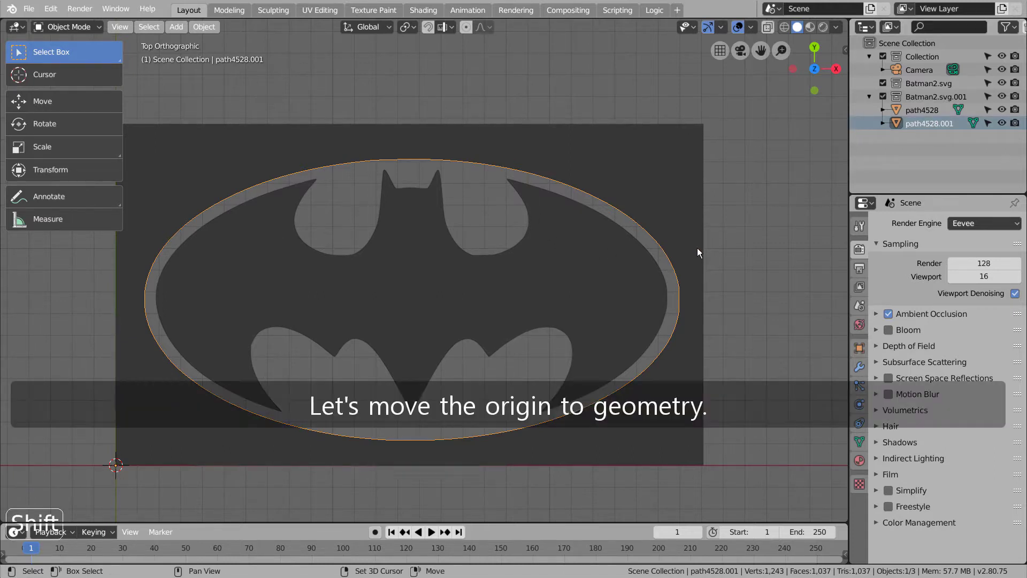
left_click(204, 27)
mouse_move(254, 58)
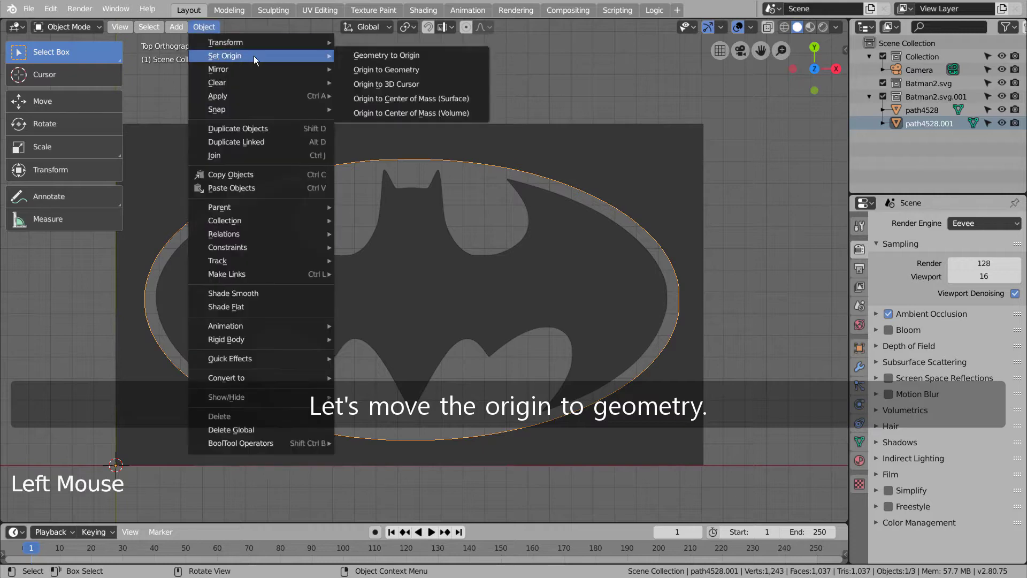
left_click(402, 69)
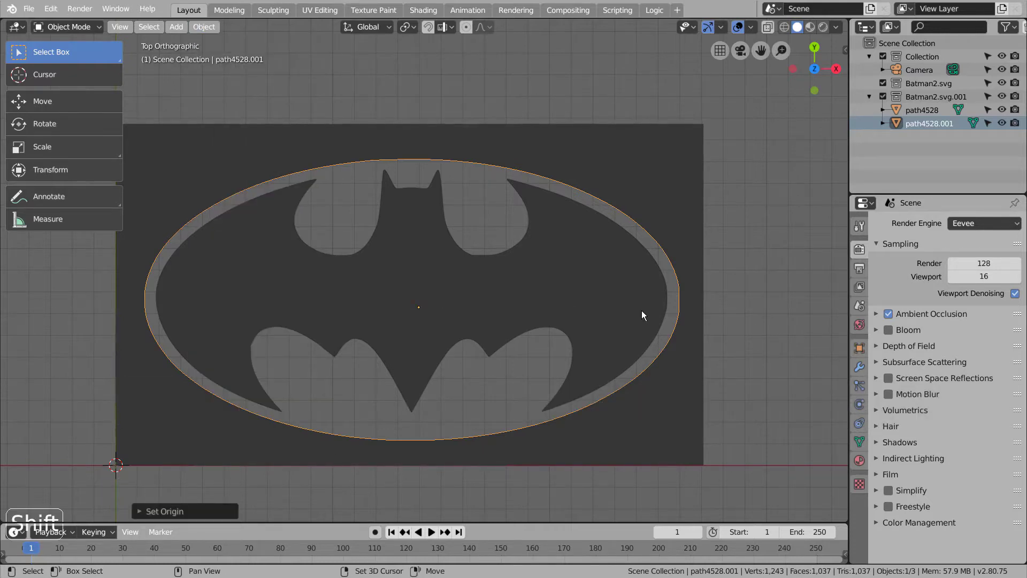
Step: Duplicate the ellipse loop in place and scale the copy up to about 1.06
key("shift+d")
key("s")
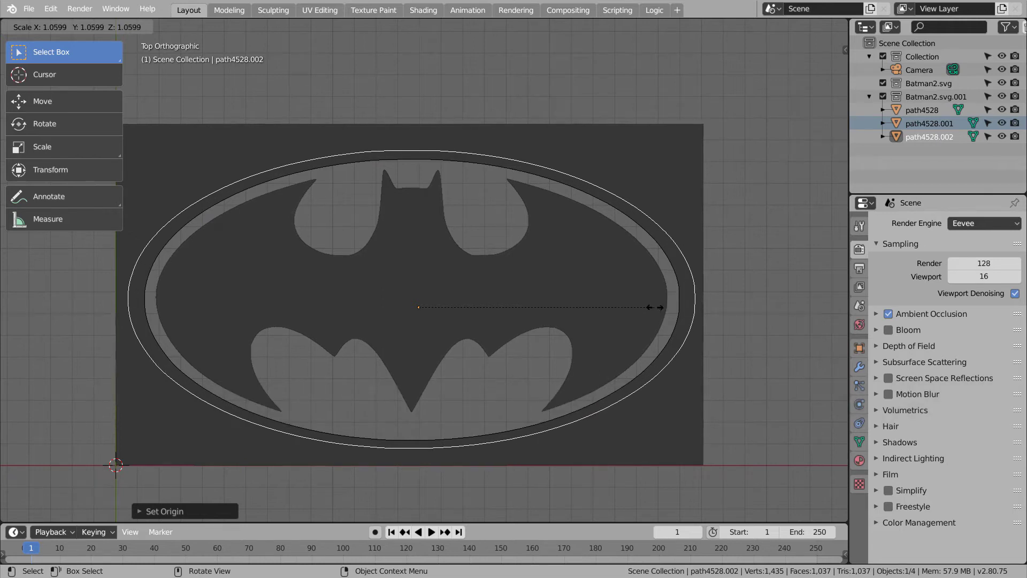
left_click(653, 307)
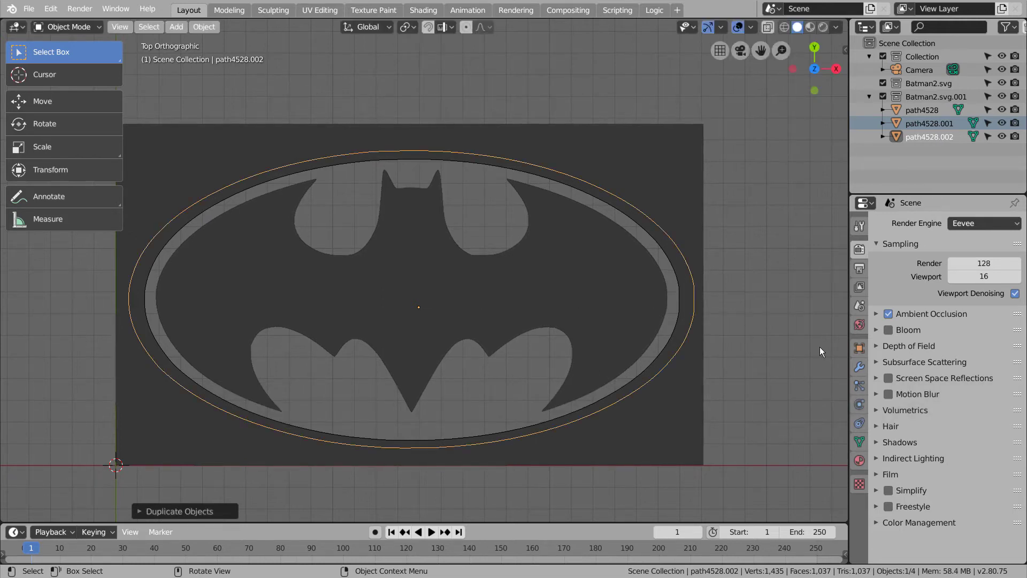
Step: Join the two ellipse loops into one object and bridge their edge loops into a flat ring
left_click(900, 123, "shift")
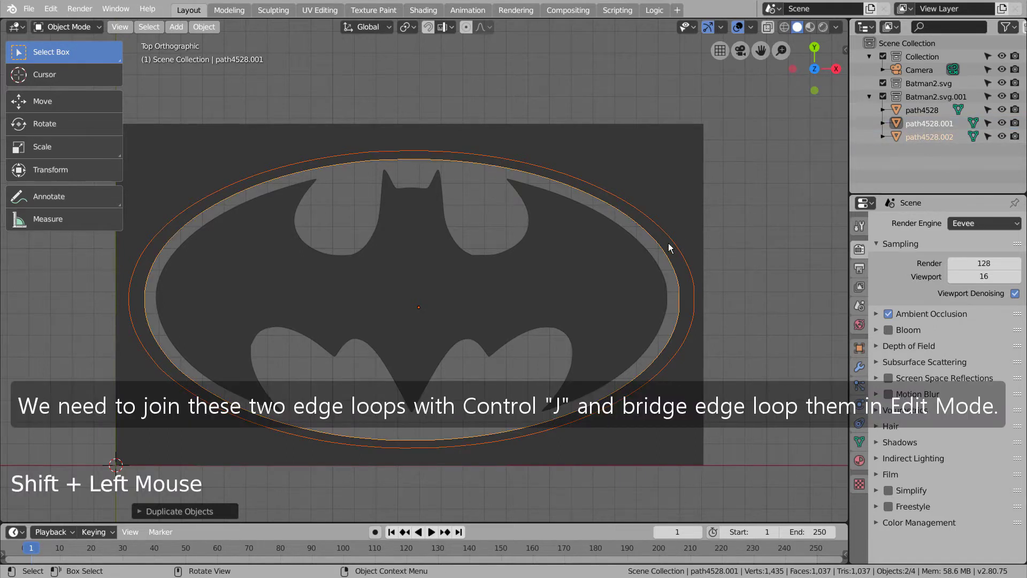
key("ctrl+j")
key("Tab")
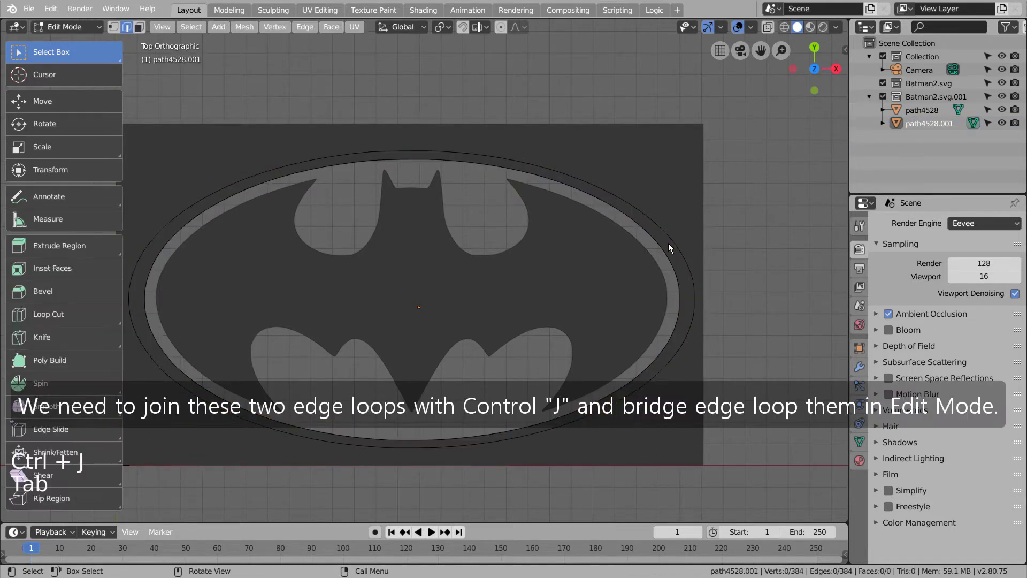
key("2")
key("a")
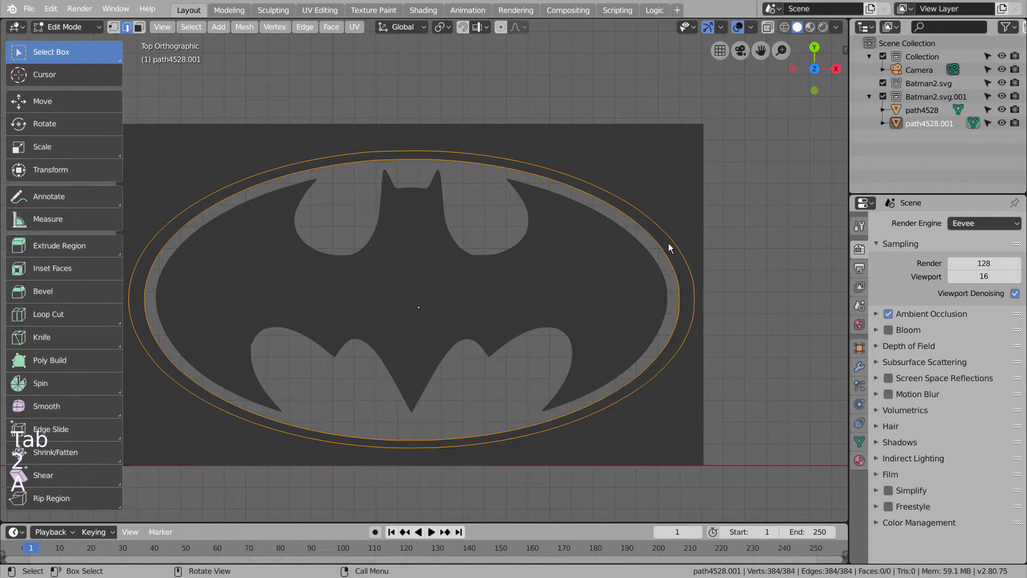
key("ctrl+e")
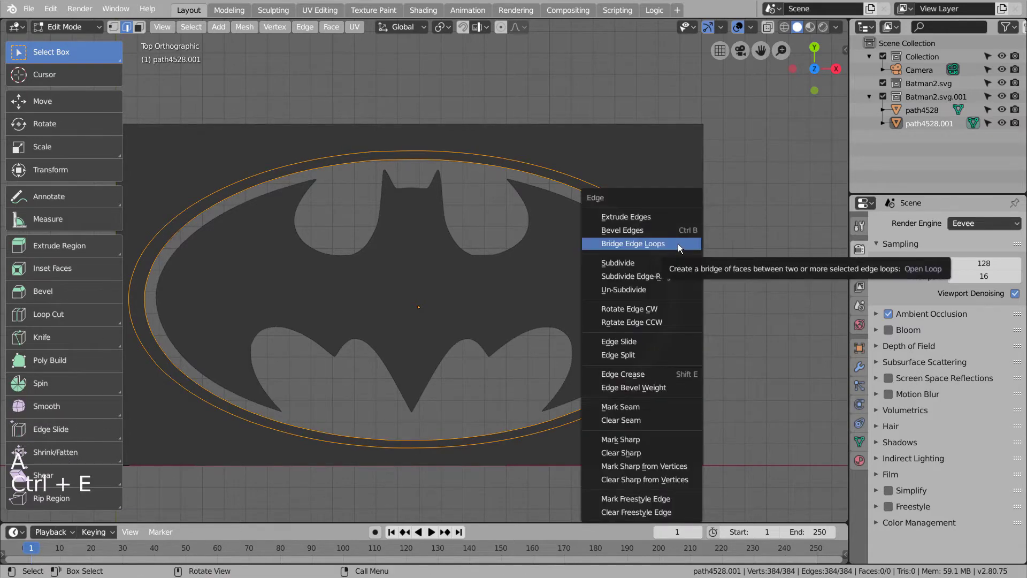
left_click(670, 244)
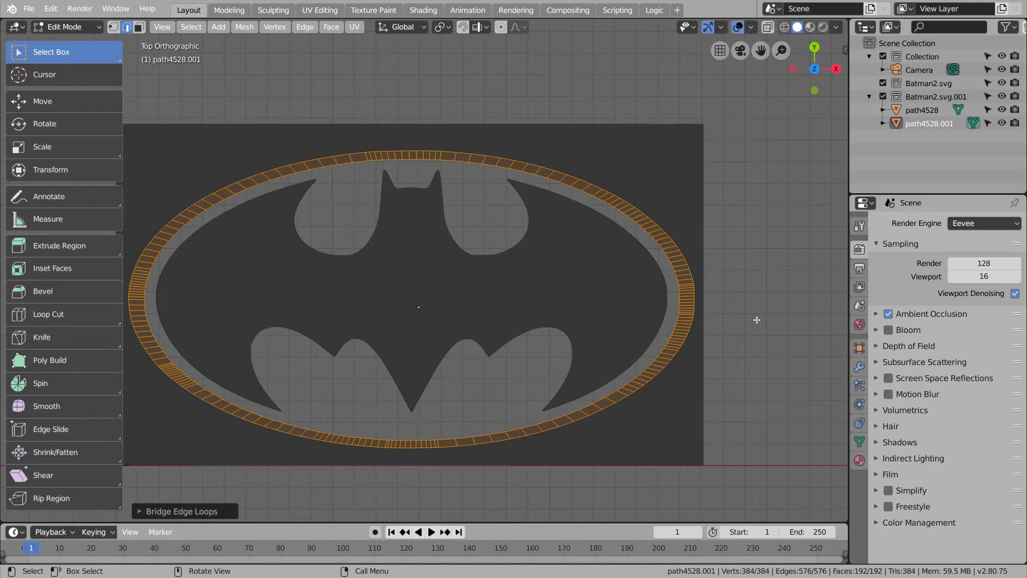
key("Tab")
Step: Select the linked geometry of the middle bat shape in the main logo mesh and separate it into its own object
left_click(584, 266)
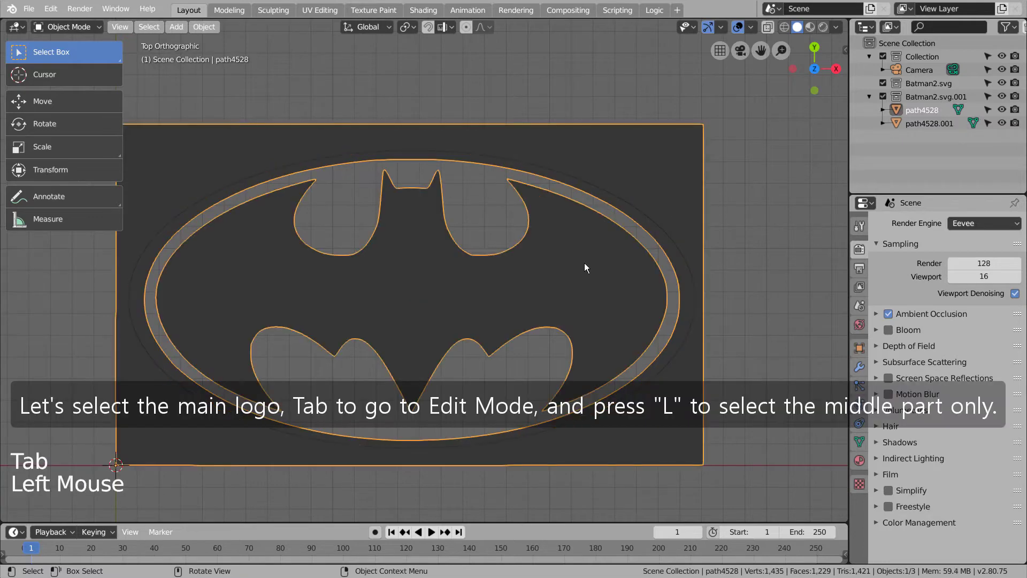
key("Tab")
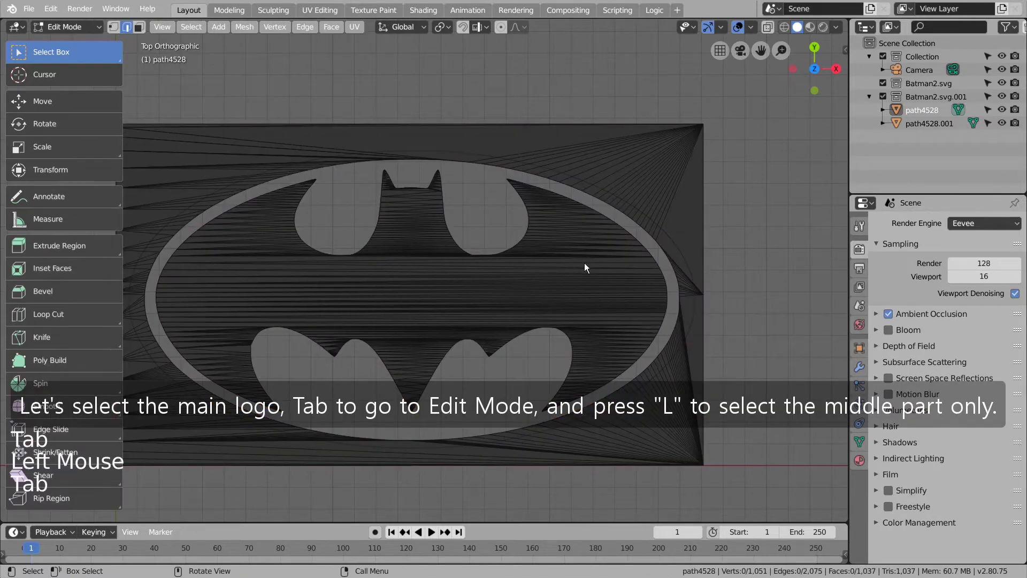
key("l")
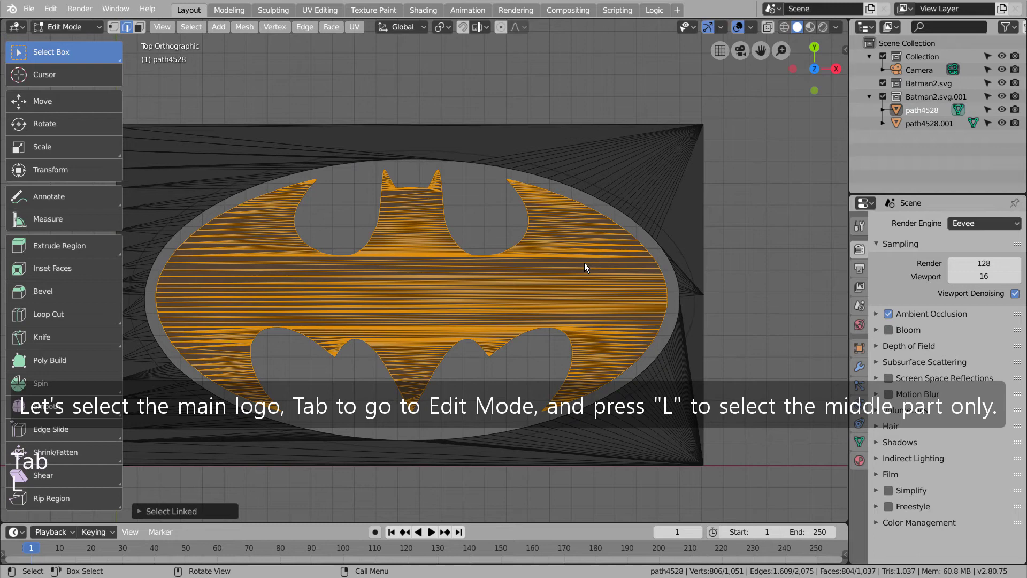
key("p")
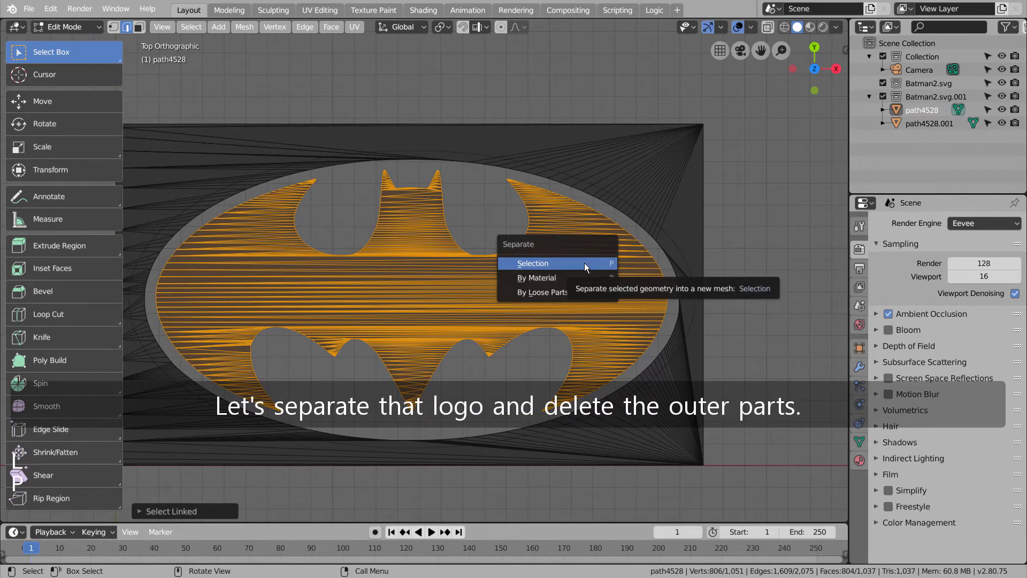
left_click(584, 262)
Step: Return to Object Mode and delete the remaining rectangular background mesh around the ellipse
left_click(667, 163)
key("Tab")
left_click(667, 164)
key("x")
left_click(666, 164)
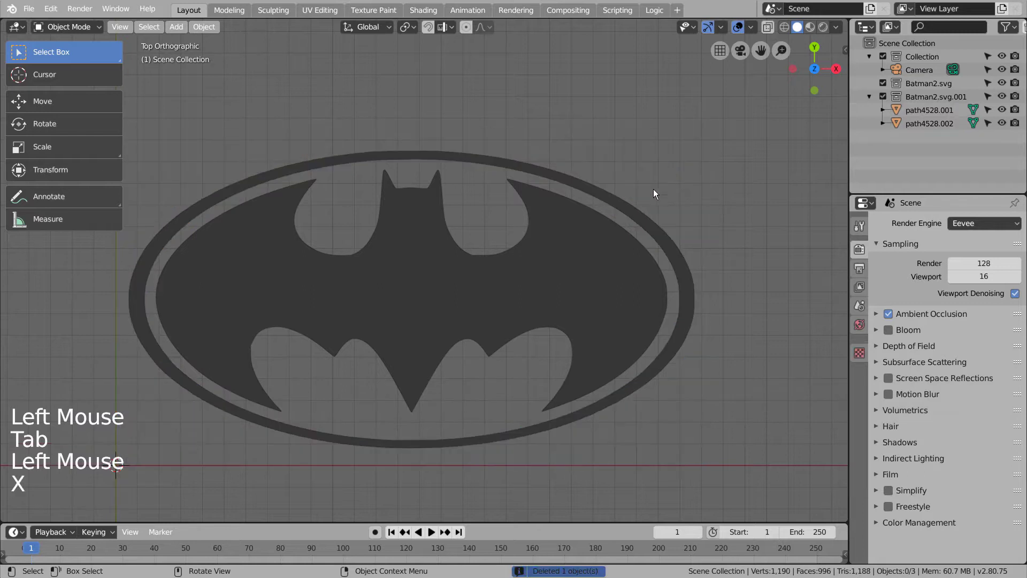
Step: Try a limited dissolve on all vertices of the outer elliptical ring
left_click(644, 219)
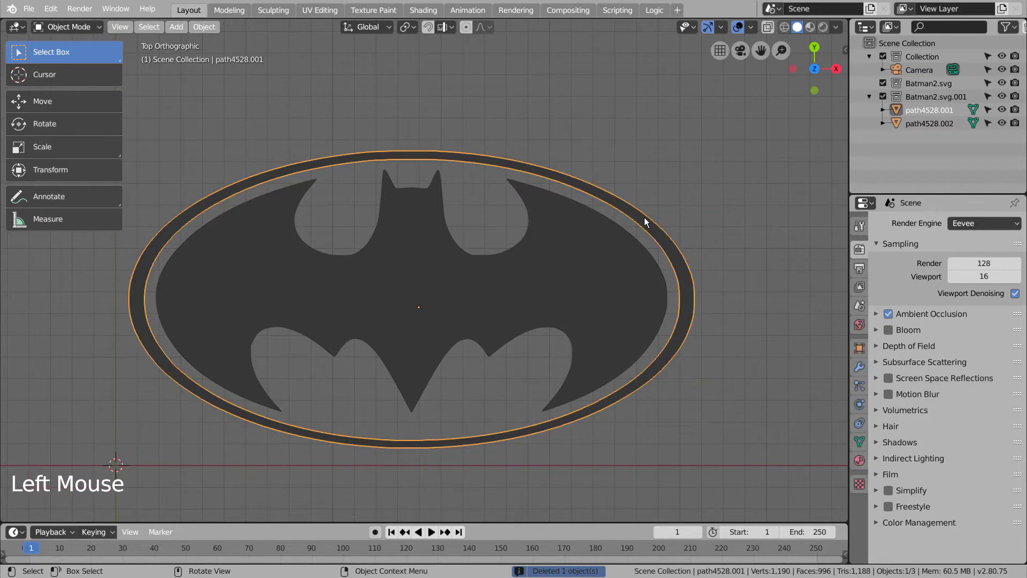
mouse_move(635, 352)
middle_mouse_down()
mouse_move(587, 322)
mouse_move(570, 284)
mouse_move(624, 312)
mouse_move(634, 359)
middle_mouse_up()
key("KP_1")
key("KP_7")
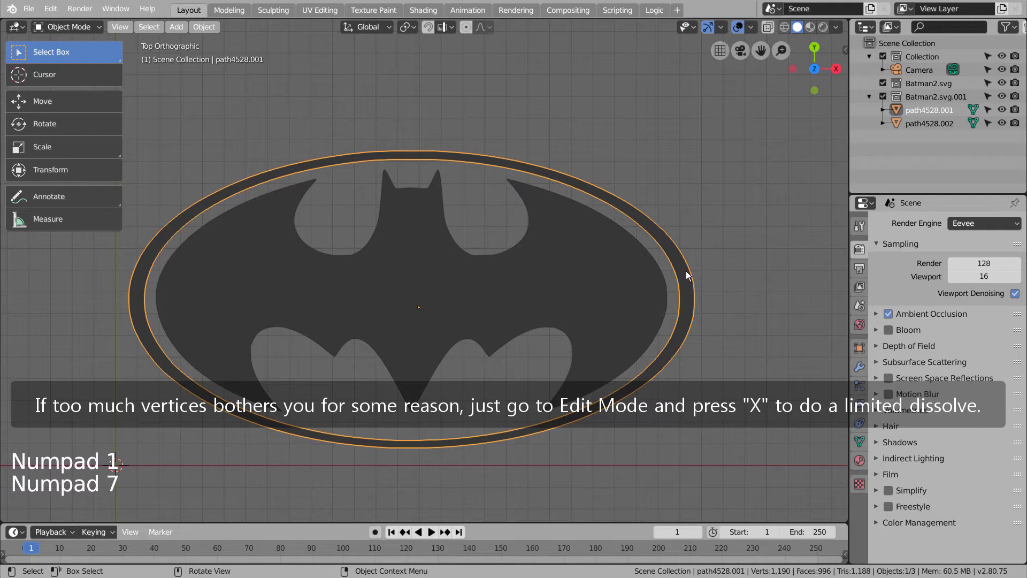
key("Tab")
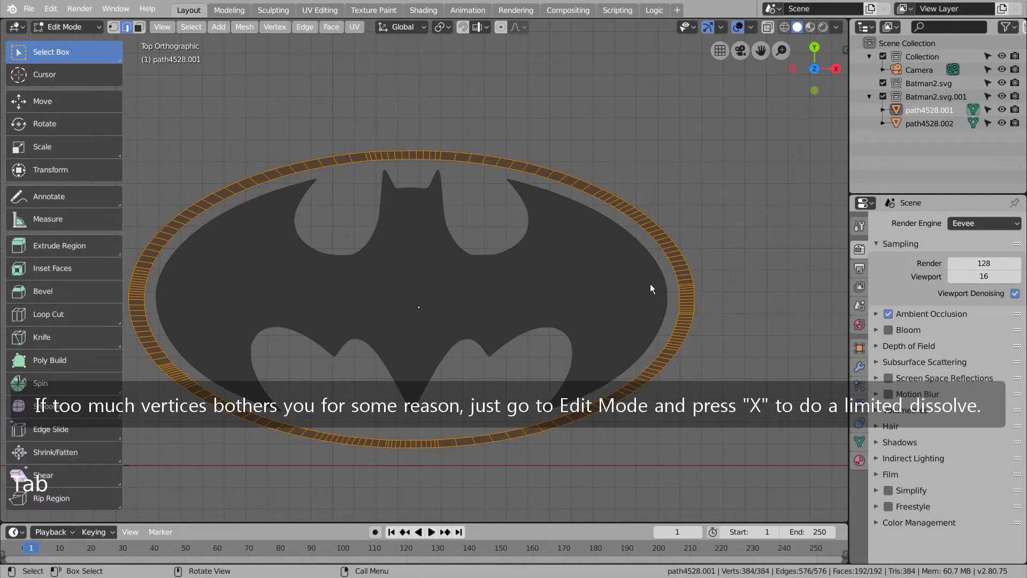
key("1")
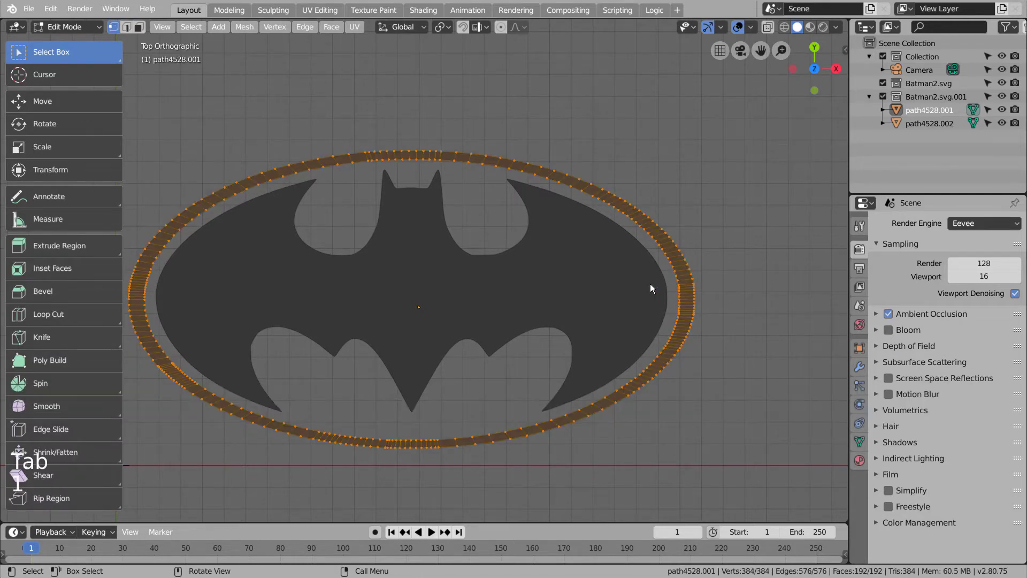
key("x")
left_click(648, 286)
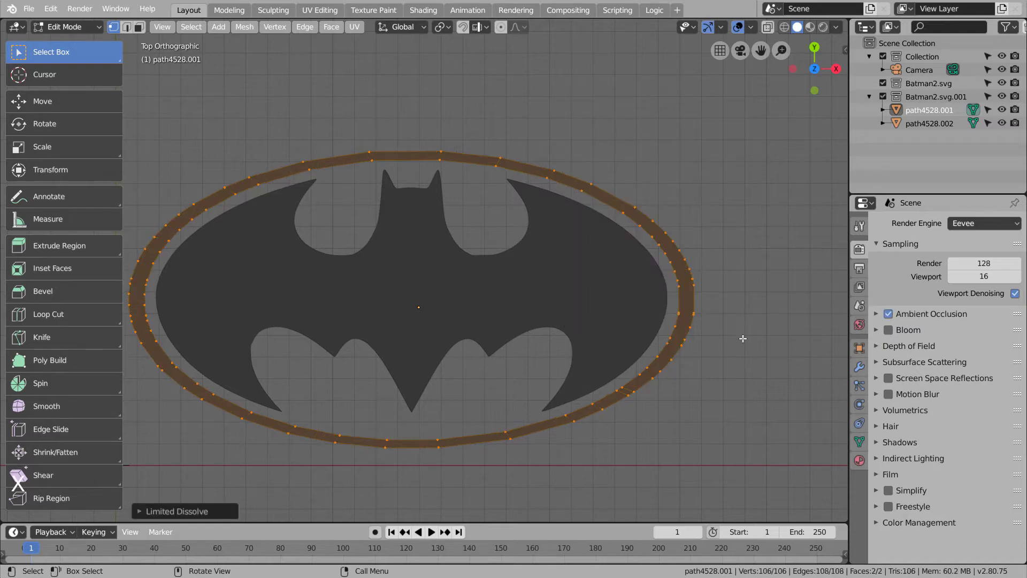
key("Tab")
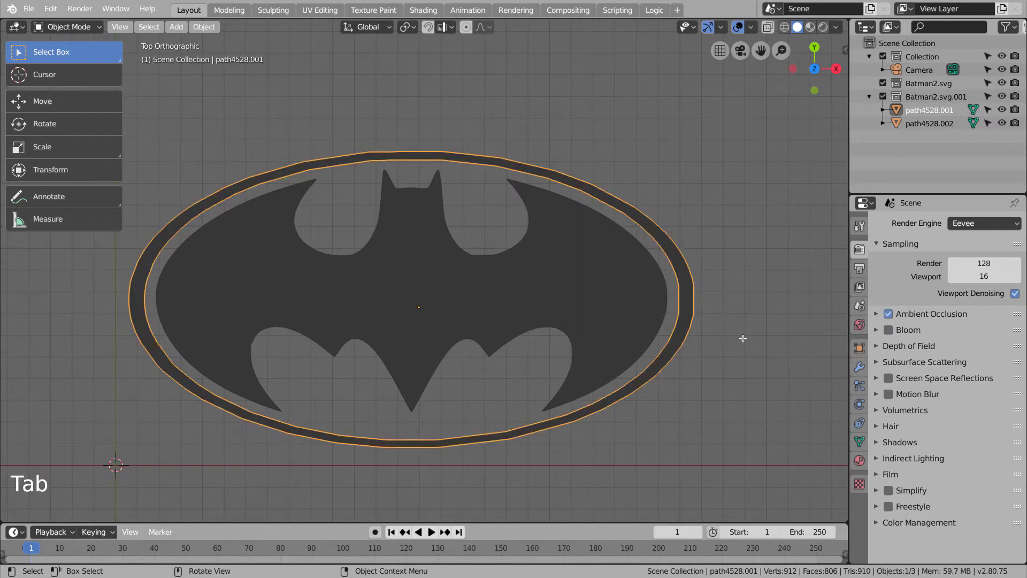
Step: Undo the limited dissolve on the elliptical ring and return to Object Mode
key("ctrl+z")
key("ctrl+z")
key("ctrl+z")
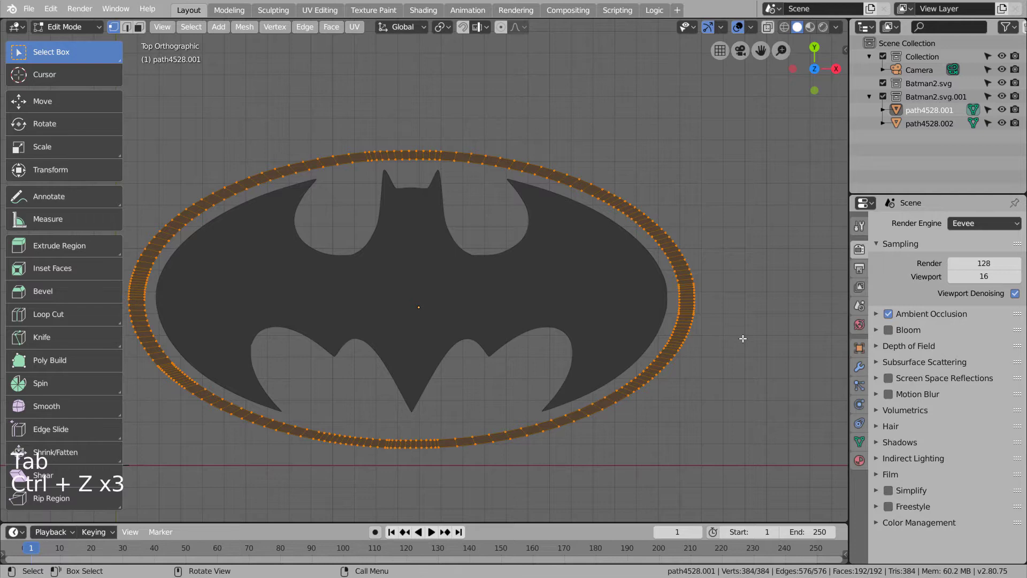
key("Tab")
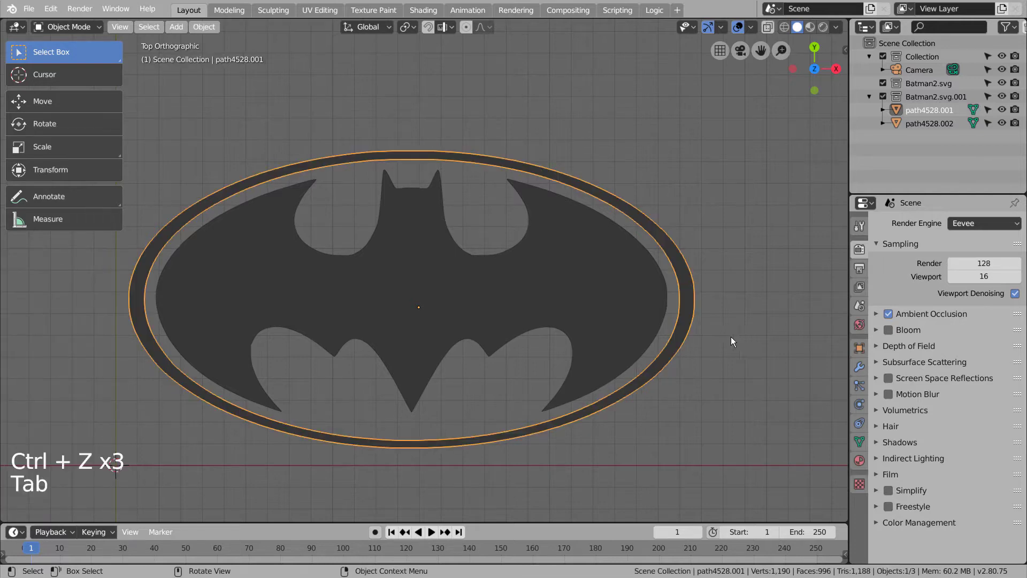
Step: Try a limited dissolve on the whole bat mesh, inspect its outline up close, and undo it
left_click(625, 303)
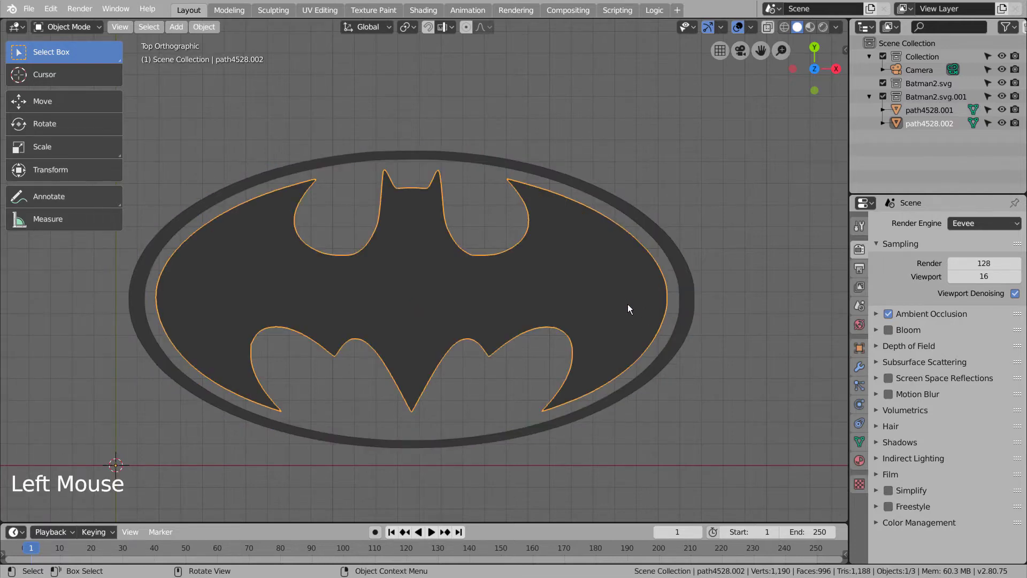
key("Tab")
key("a")
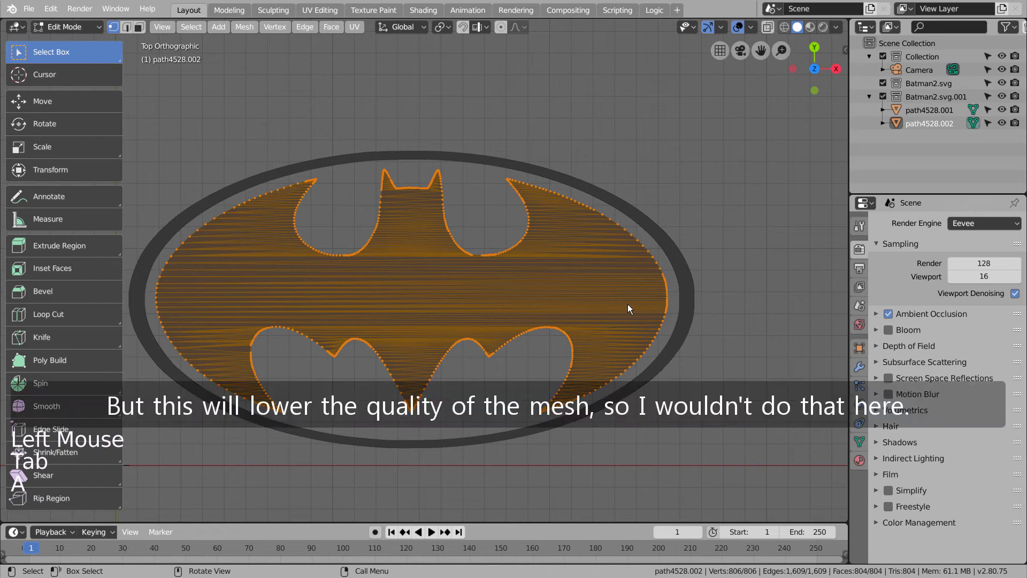
key("x")
left_click(627, 304)
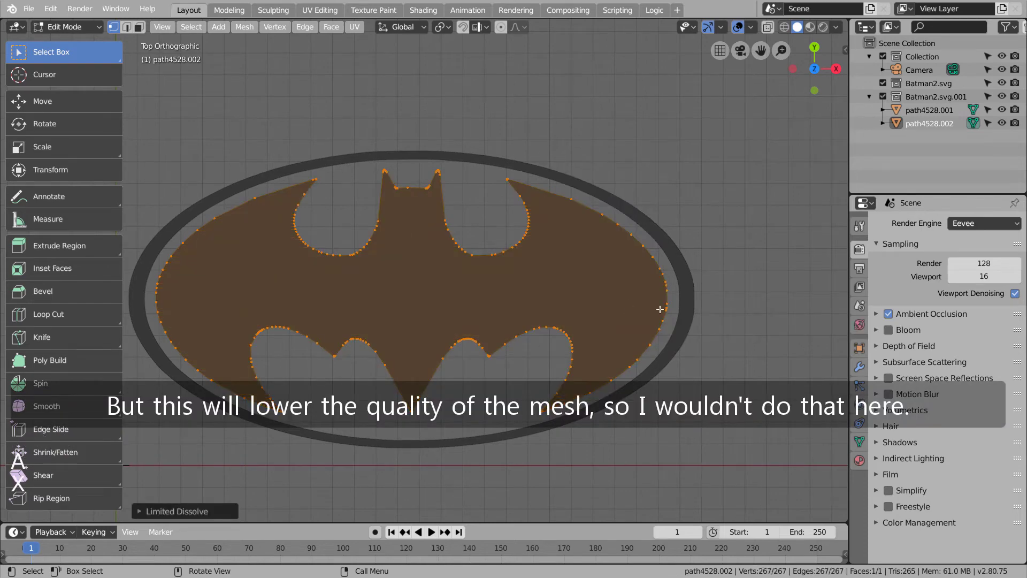
key("Tab")
scroll(431, 271, "up", 5)
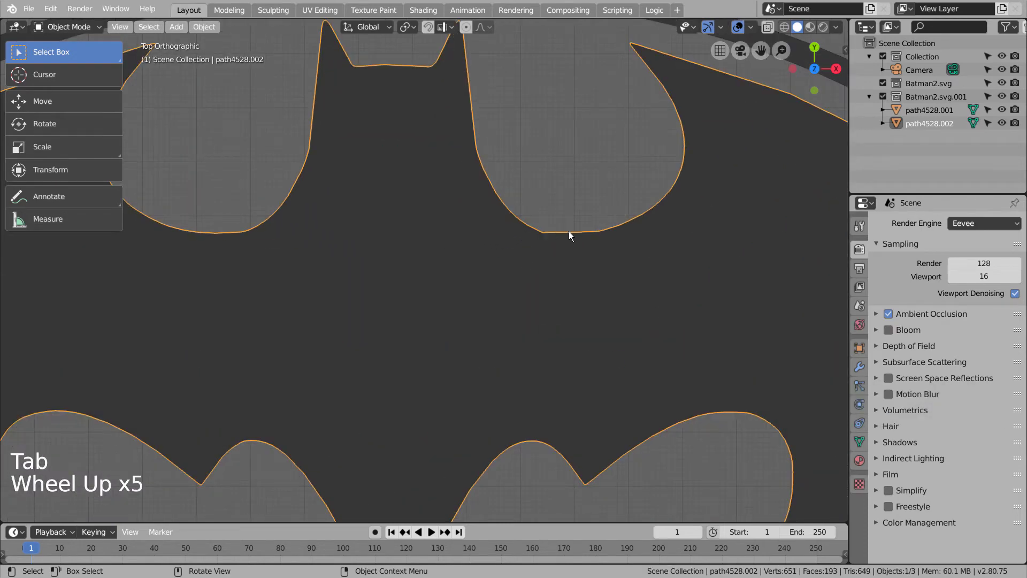
scroll(606, 298, "down", 3)
key("ctrl+z")
key("ctrl+z")
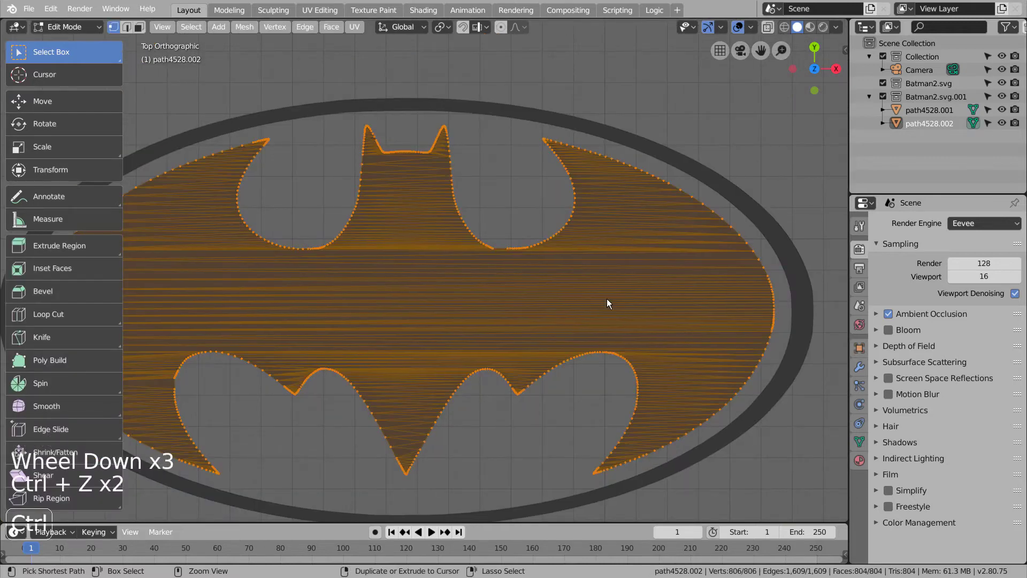
Step: Duplicate the outer edge loop of the elliptical ring in place and separate the copy into its own object
key("Tab")
middle_click_drag(621, 349, 594, 294)
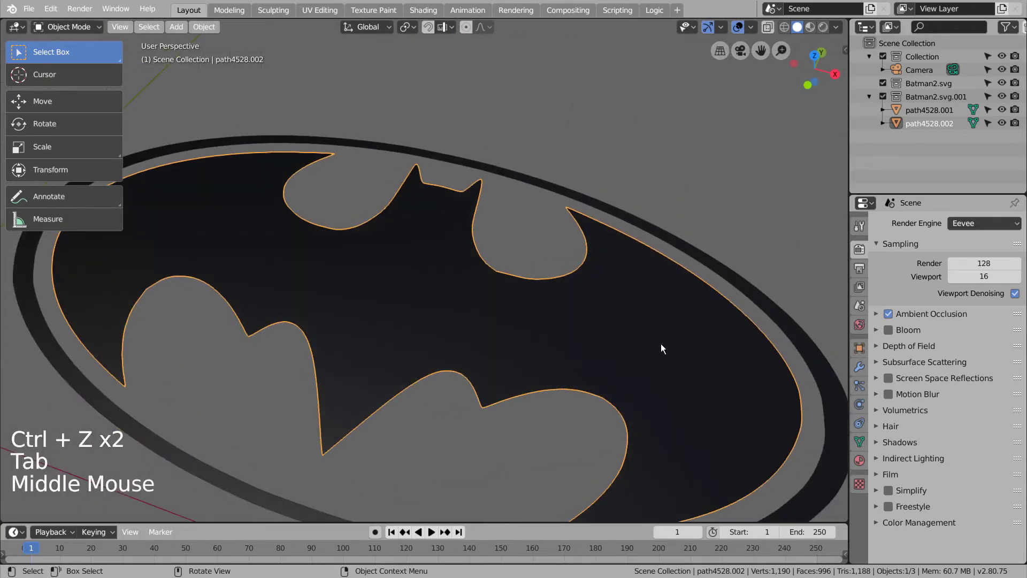
scroll(727, 374, "down", 2)
left_click(694, 376)
key("Tab")
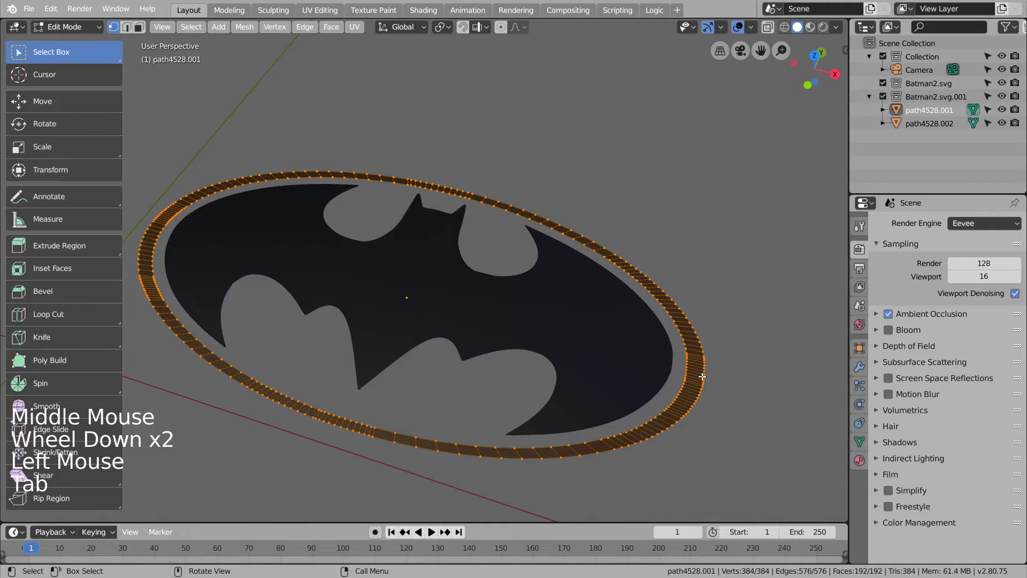
key("2")
left_click(705, 378, "alt")
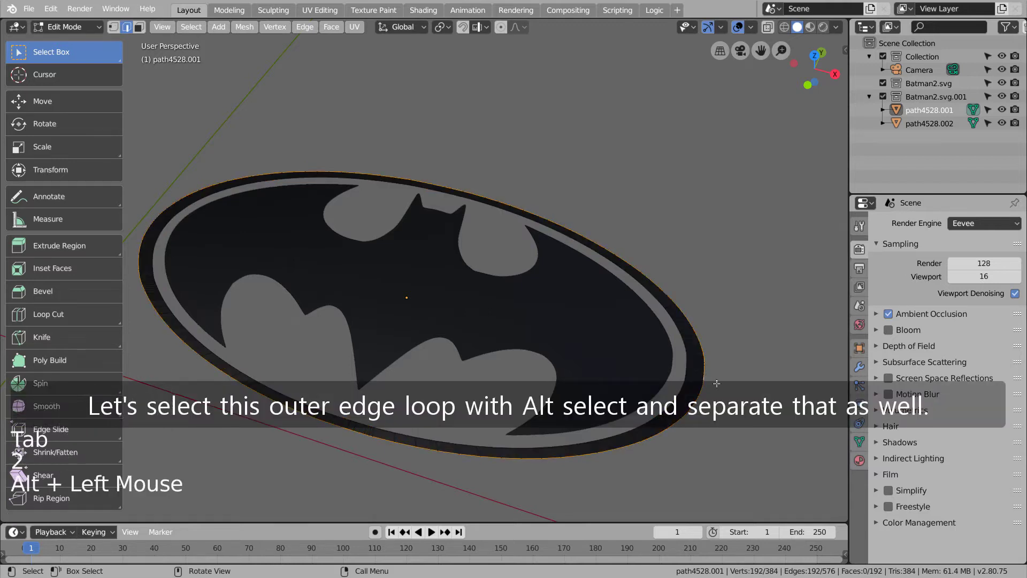
key("shift+d")
right_click(717, 383)
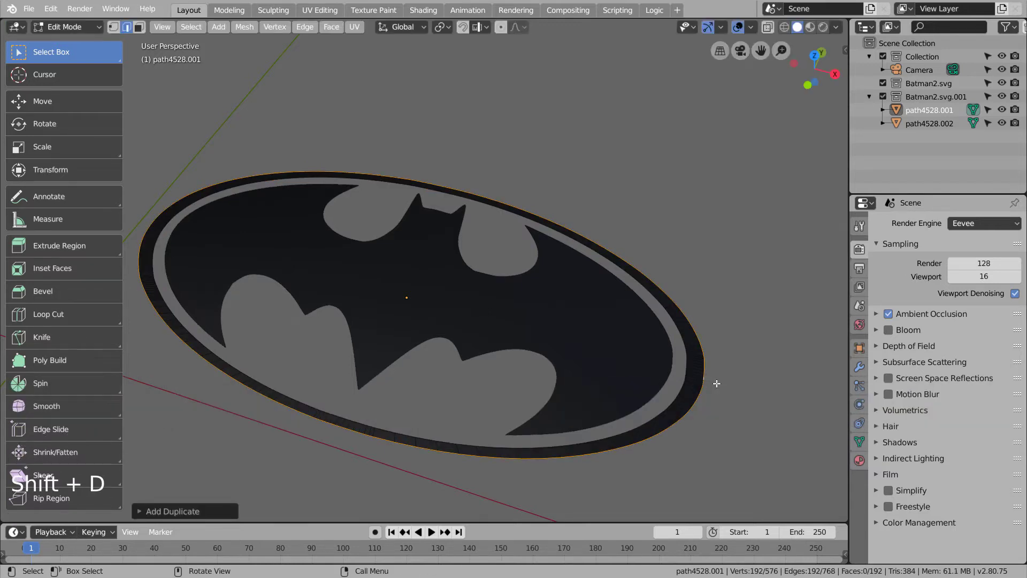
key("p")
left_click(716, 383)
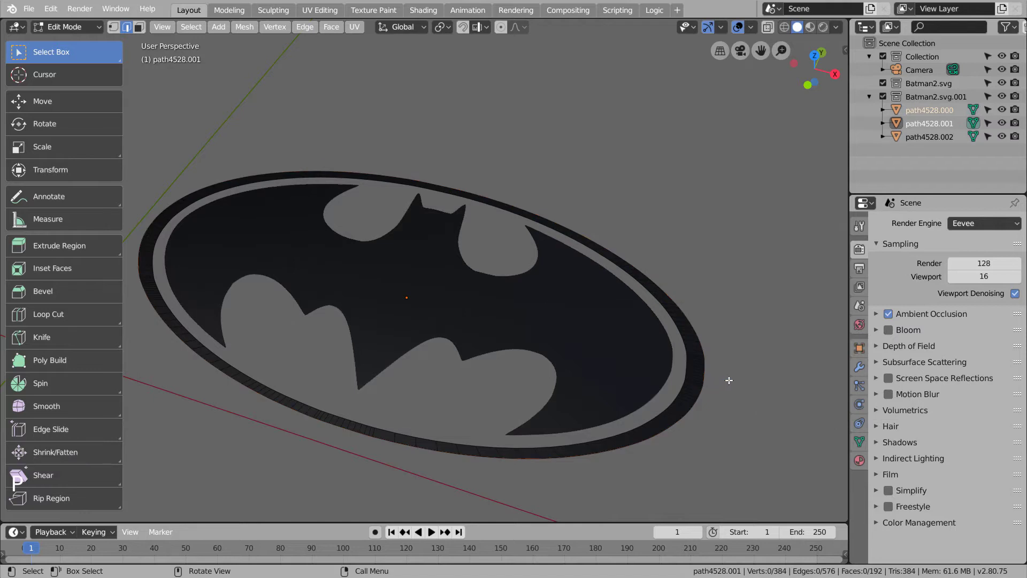
Step: Fill the separated elliptical outline with a single face and return to Object Mode
left_click(929, 137)
key("Tab")
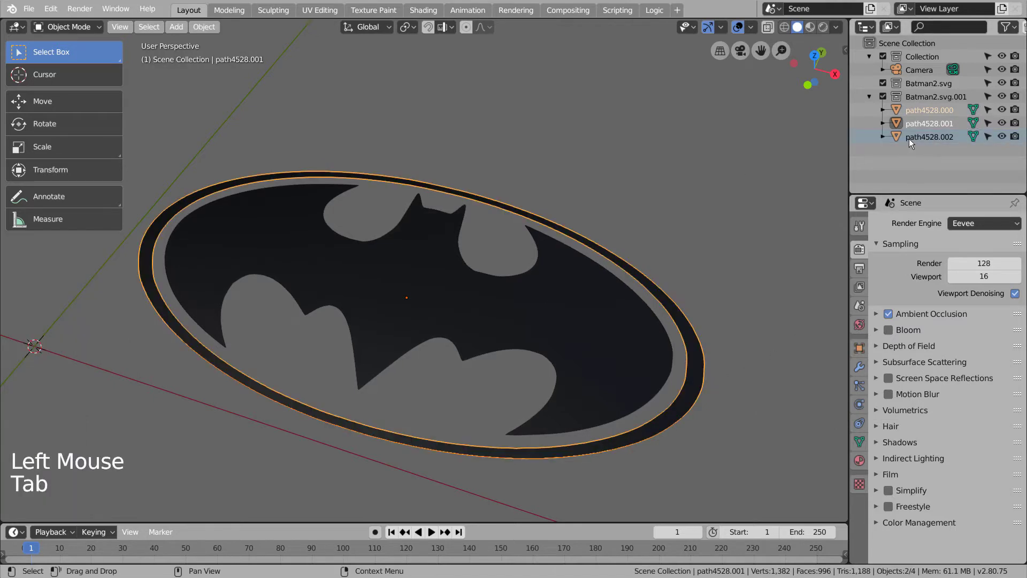
left_click(909, 136)
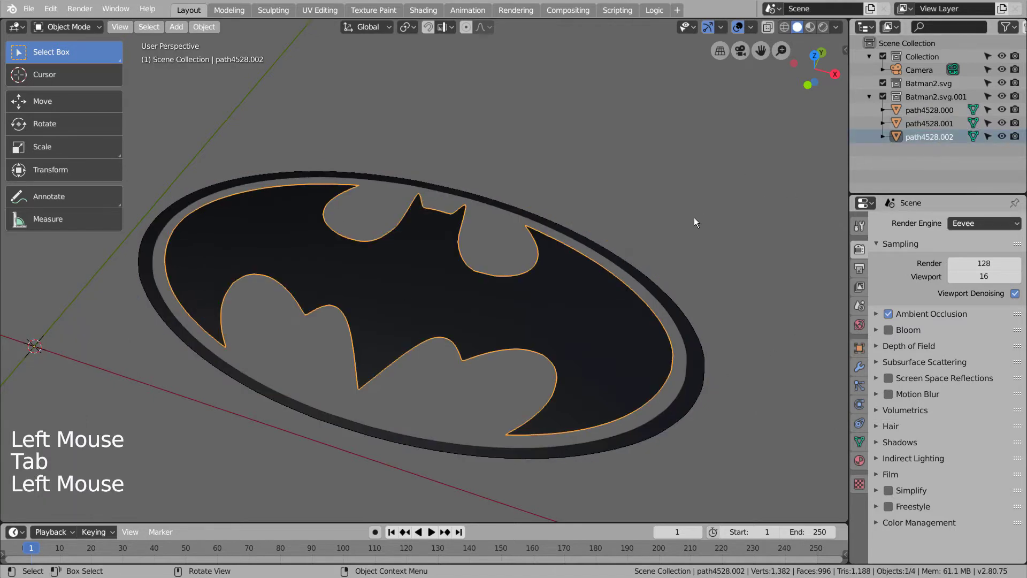
left_click(507, 207)
left_click(537, 208)
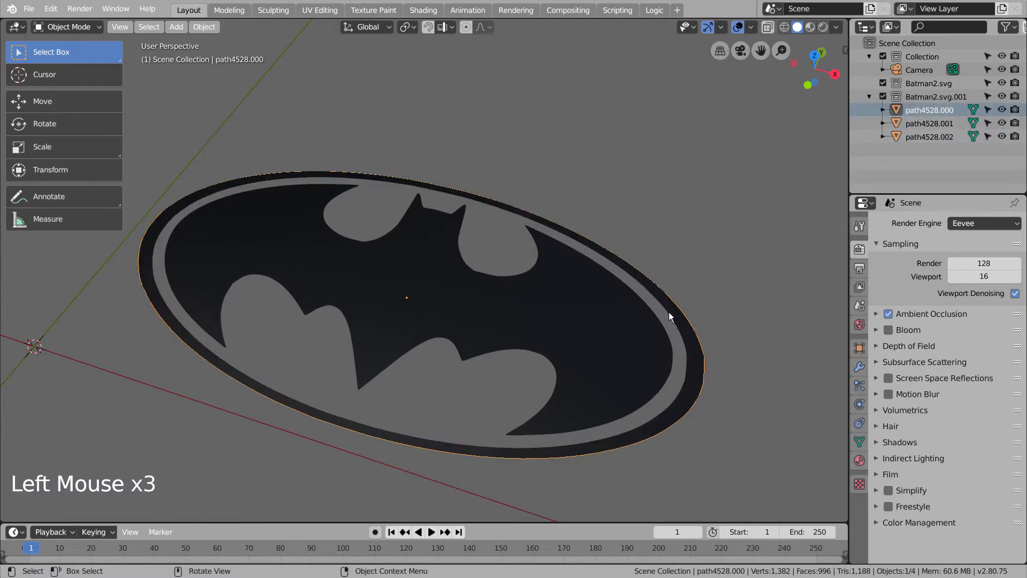
middle_click_drag(669, 314, 686, 344)
key("Tab")
key("a")
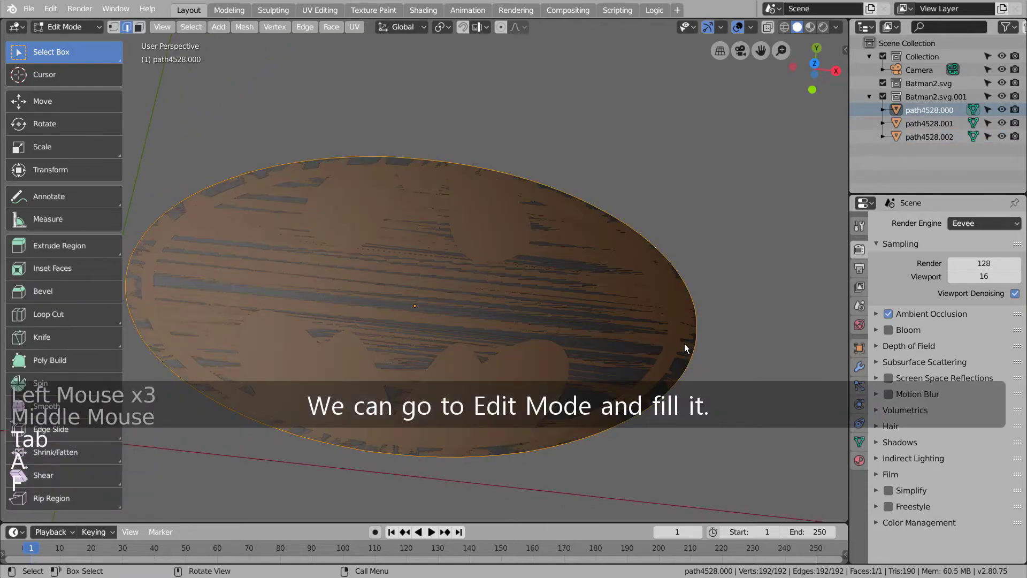
key("f")
key("Tab")
middle_click_drag(721, 355, 708, 316)
Step: Try to move the filled ellipse vertically, check its height from the side, and undo the move
left_click(118, 101)
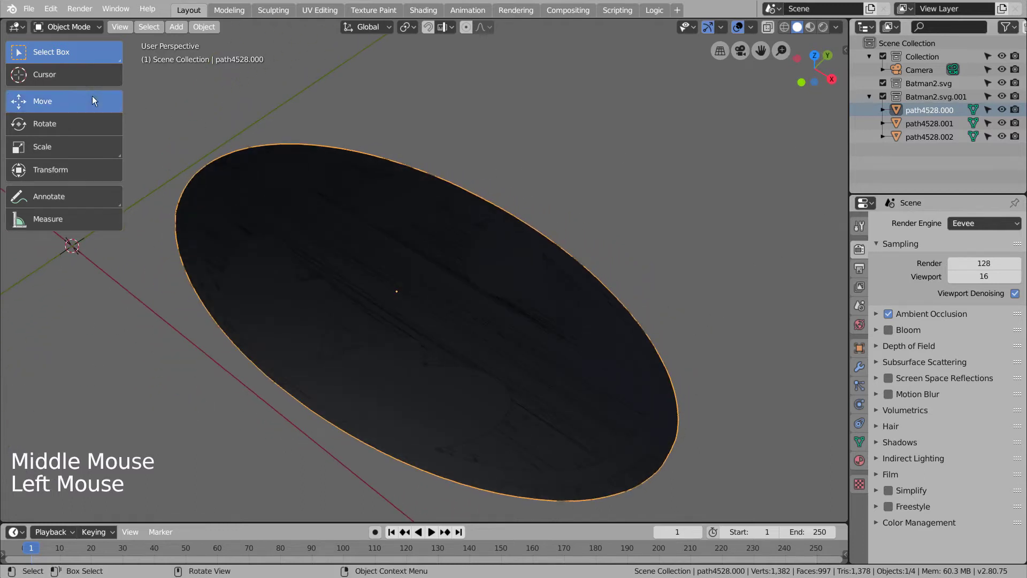
left_click_drag(396, 261, 390, 257)
key("KP_3")
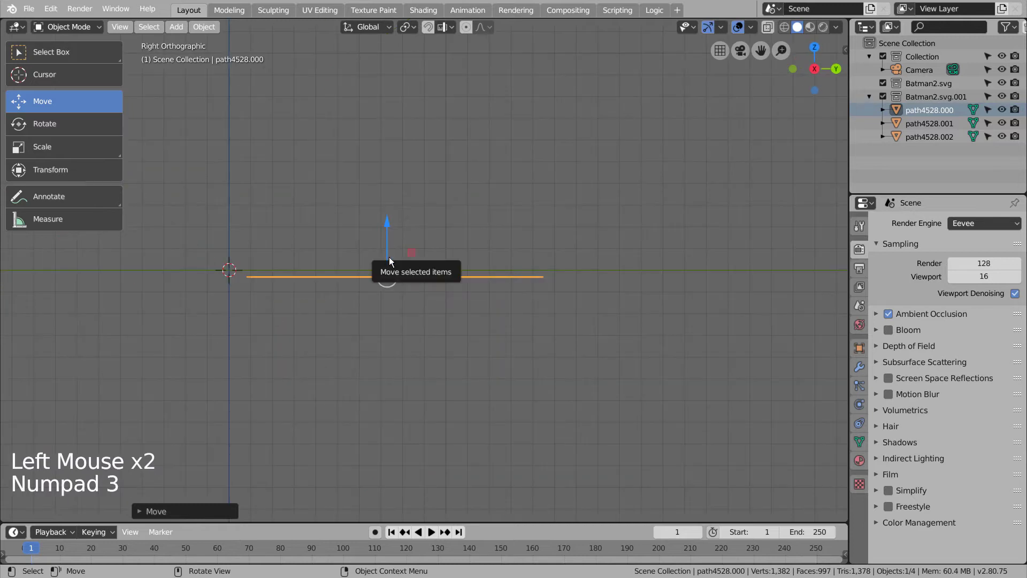
key("ctrl+z")
middle_click_drag(408, 251, 515, 329)
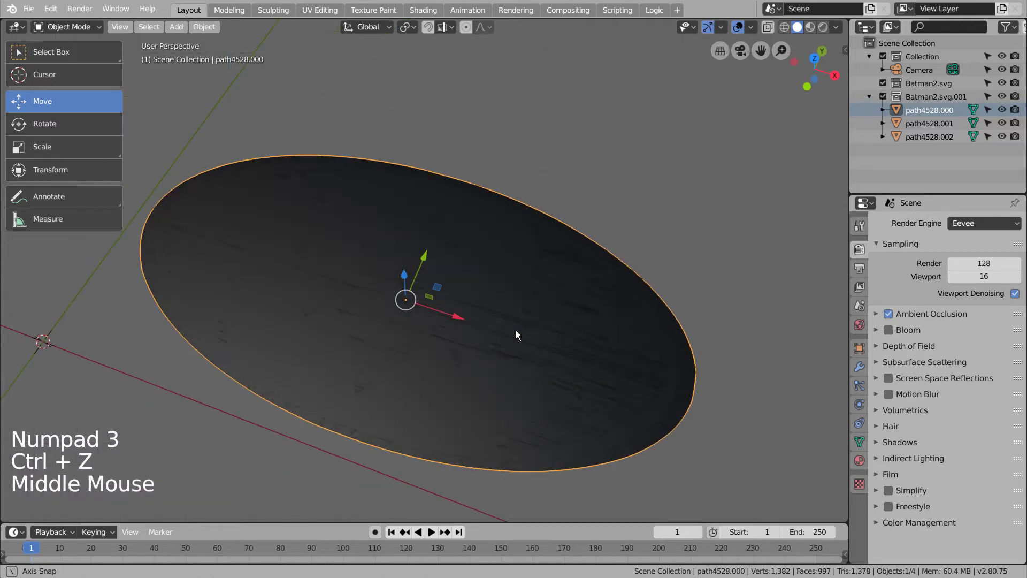
Step: Try to join the ring and the bat into one object
left_click(928, 123)
left_click(923, 136, "shift")
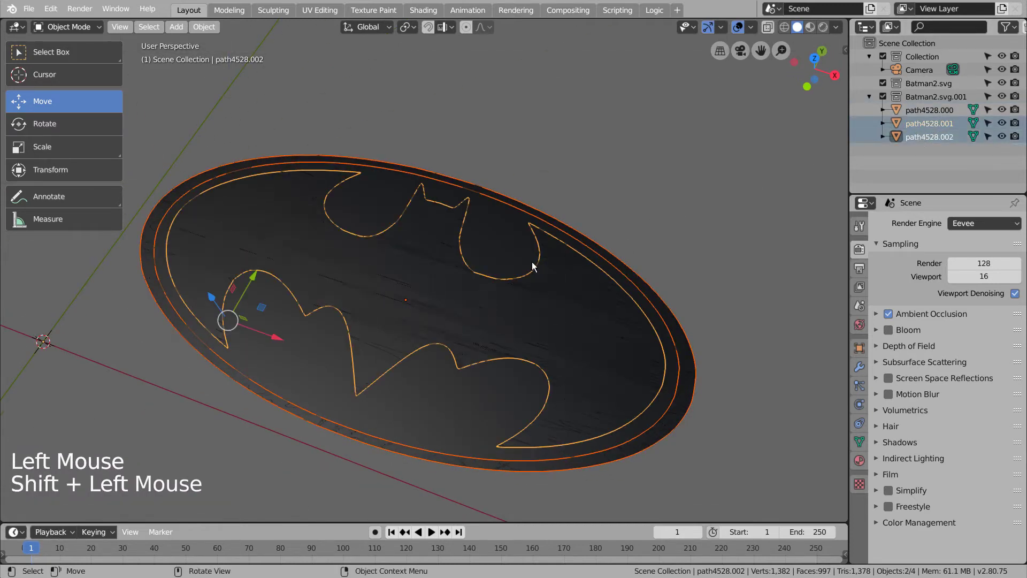
key("ctrl+j")
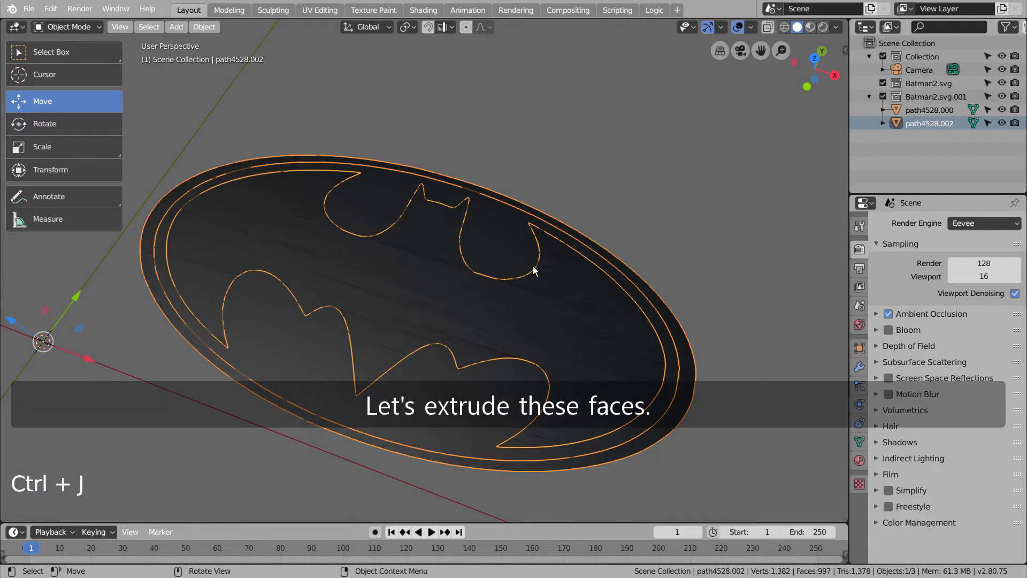
Step: Try to extrude the bat faces of the joined mesh upward, and undo both the extrusion and the join
middle_click_drag(534, 298, 492, 316)
key("Tab")
key("e")
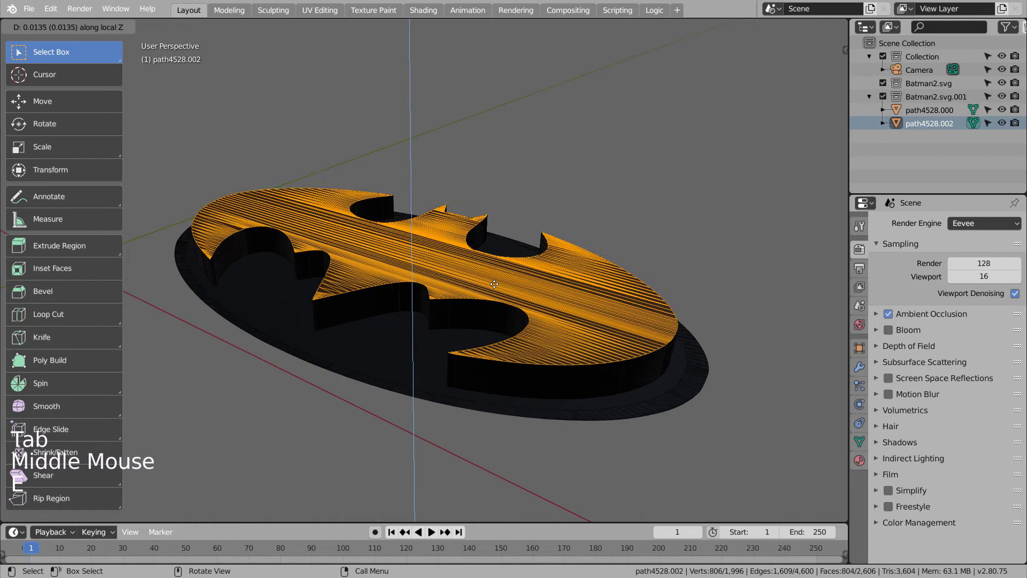
left_click(495, 177)
key("ctrl+z")
key("ctrl+z")
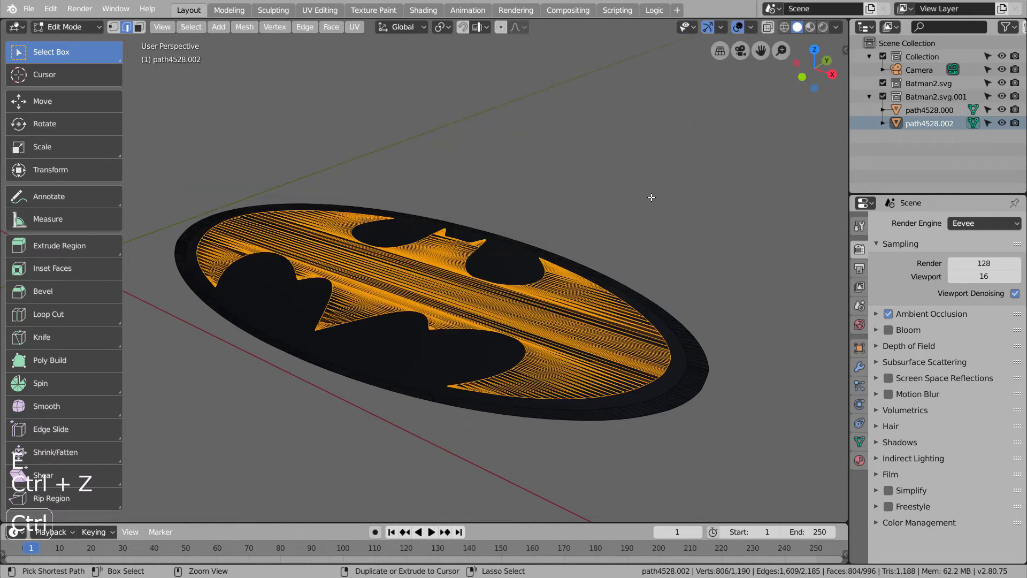
middle_click_drag(648, 213, 666, 304)
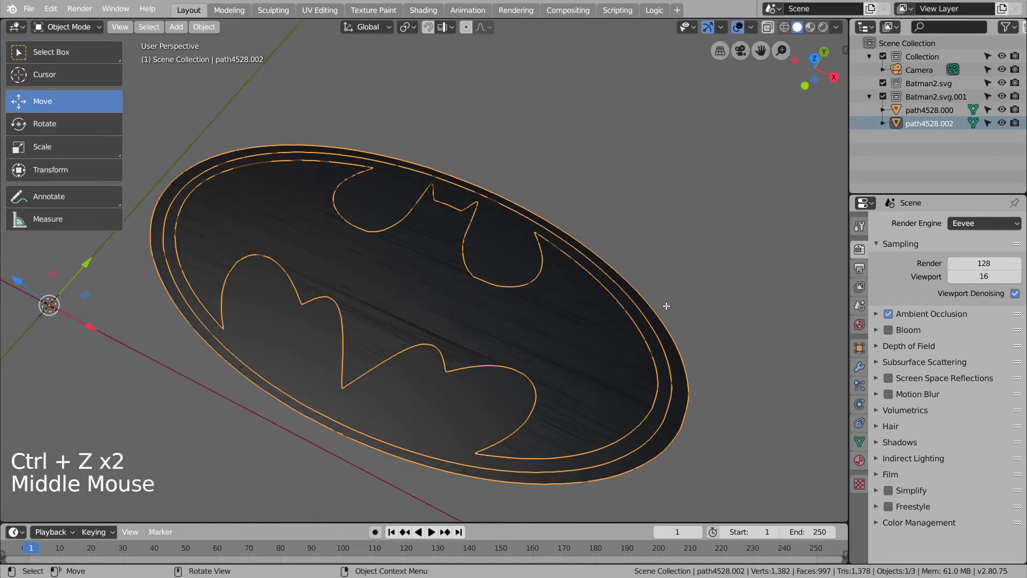
key("ctrl+z")
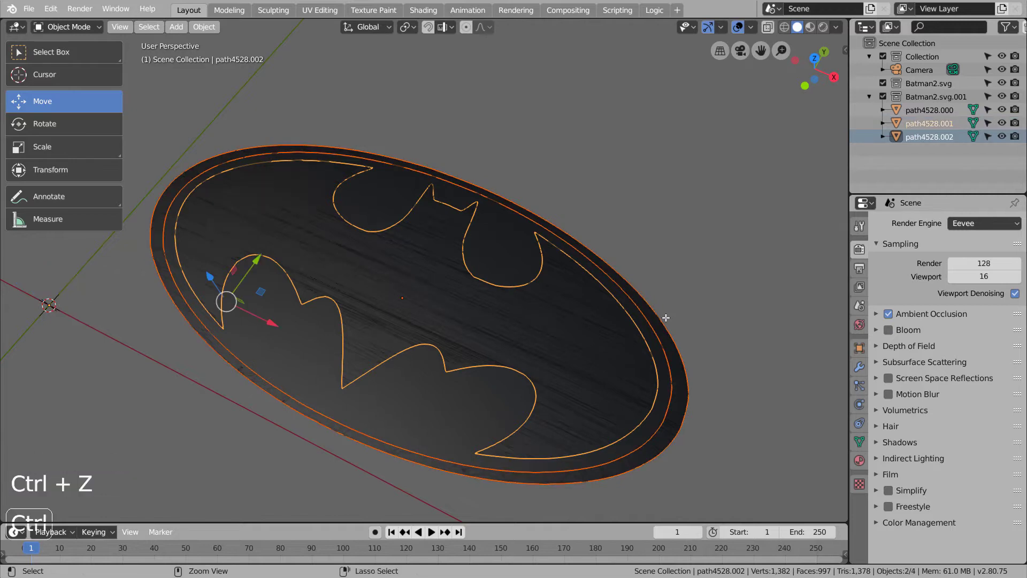
left_click(665, 353)
key("Tab")
left_click(673, 357)
left_click(674, 357)
key("Tab")
left_click(669, 382)
left_click(669, 382)
left_click(669, 382)
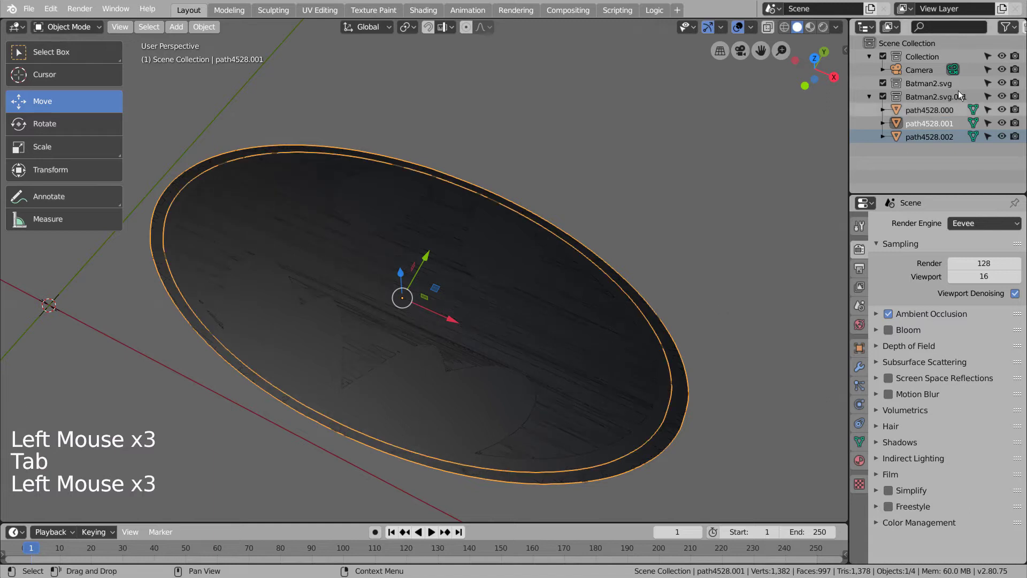
Step: Hide the filled ellipse and extrude all faces of the bat and the ring together upward by about 0.0079
left_click(923, 110)
left_click(998, 110)
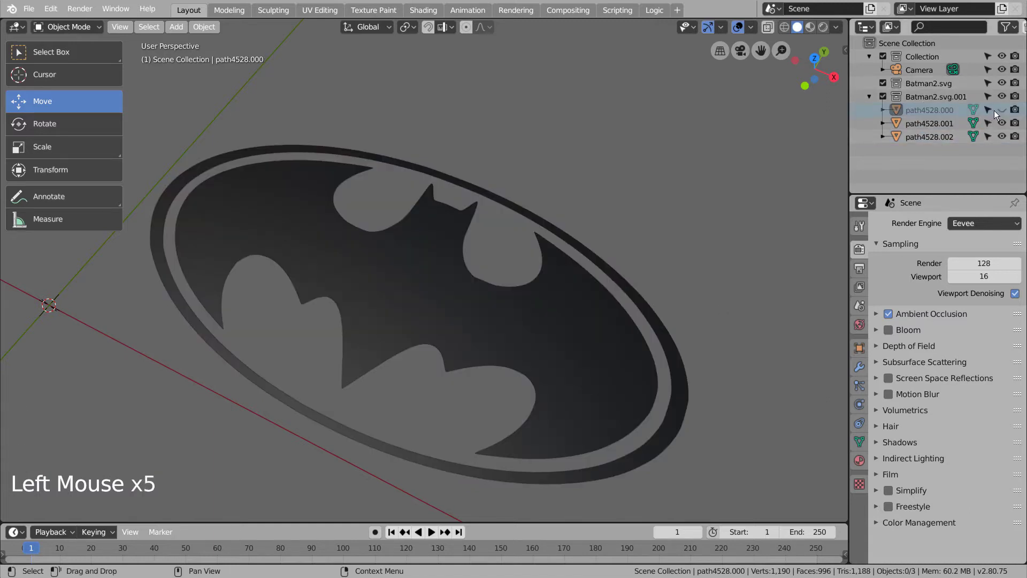
left_click(605, 320)
left_click(595, 324, "shift")
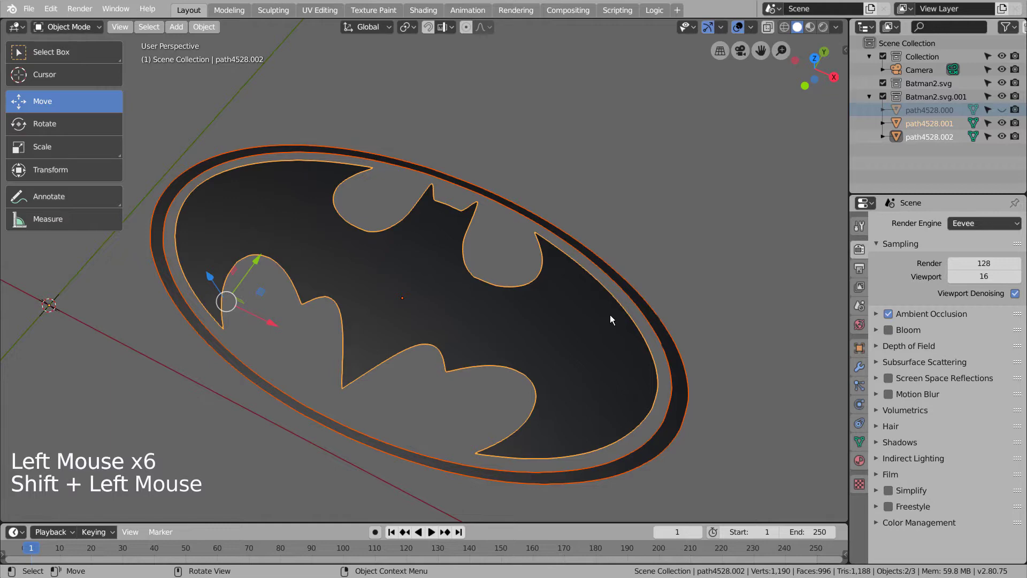
key("Tab")
middle_click_drag(609, 314, 588, 328)
key("a")
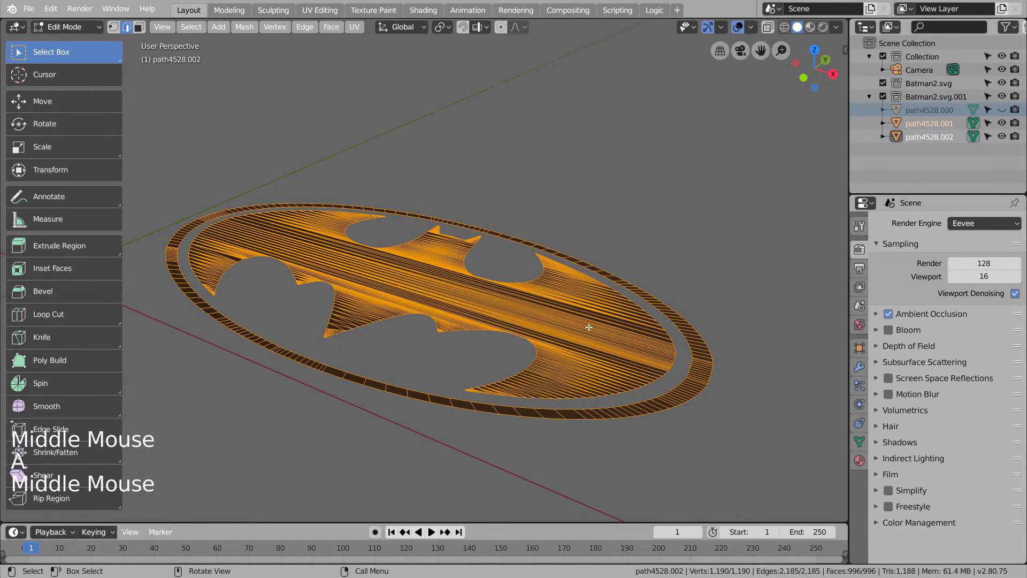
key("e")
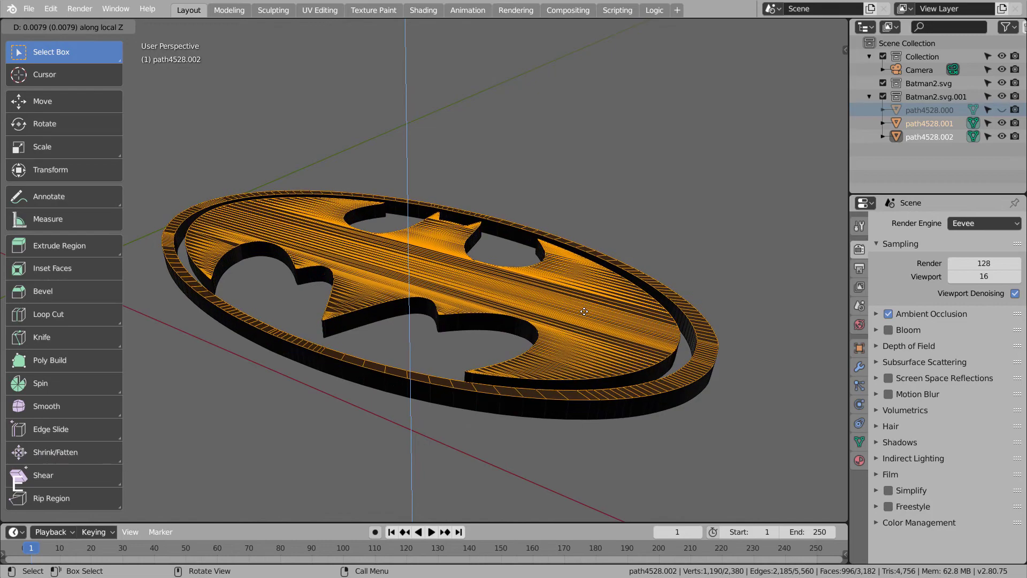
left_click(584, 312)
mouse_move(584, 311)
middle_mouse_down()
mouse_move(627, 286)
mouse_move(579, 329)
middle_mouse_up()
key("Tab")
Step: Unhide the filled ellipse so it forms the background behind the extruded bat and ring
mouse_move(693, 353)
middle_mouse_down()
mouse_move(673, 369)
mouse_move(683, 371)
middle_mouse_up()
left_click(909, 111)
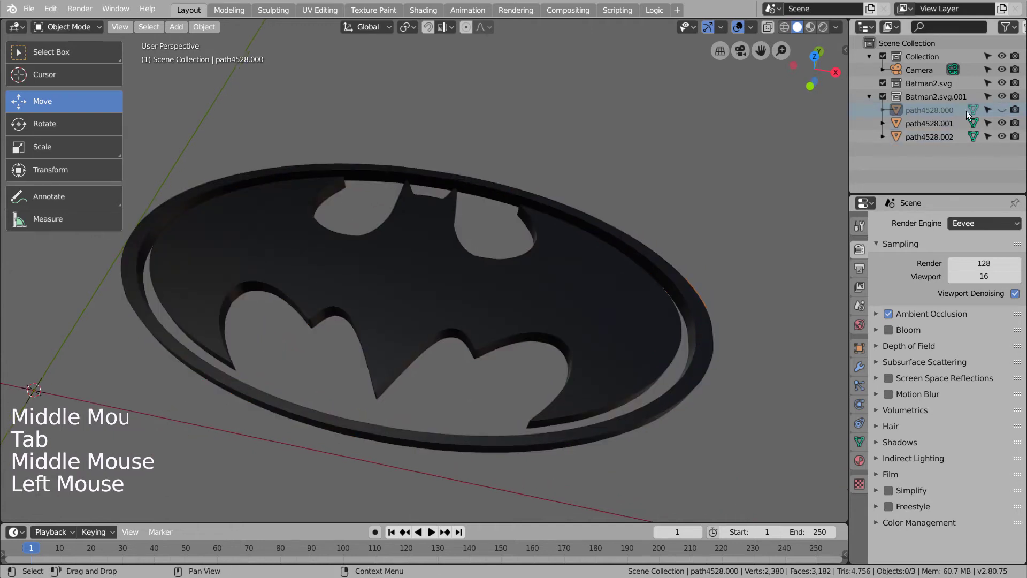
left_click(1002, 109)
middle_click_drag(786, 246, 753, 283)
Step: Give the background ellipse its own material with a yellow base color of hue 0.156, saturation 0.817 and value 1.000
left_click(394, 171)
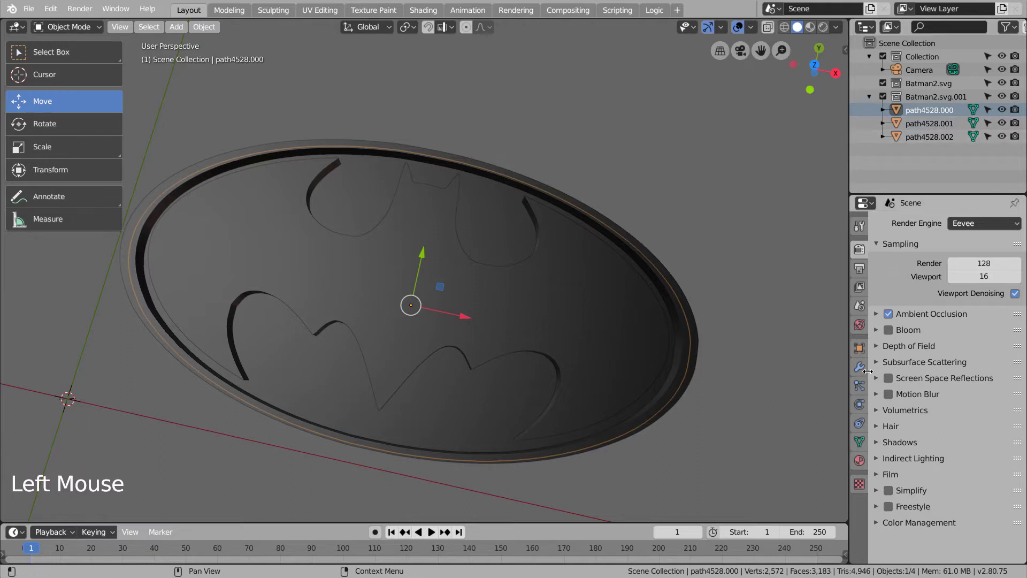
left_click(858, 459)
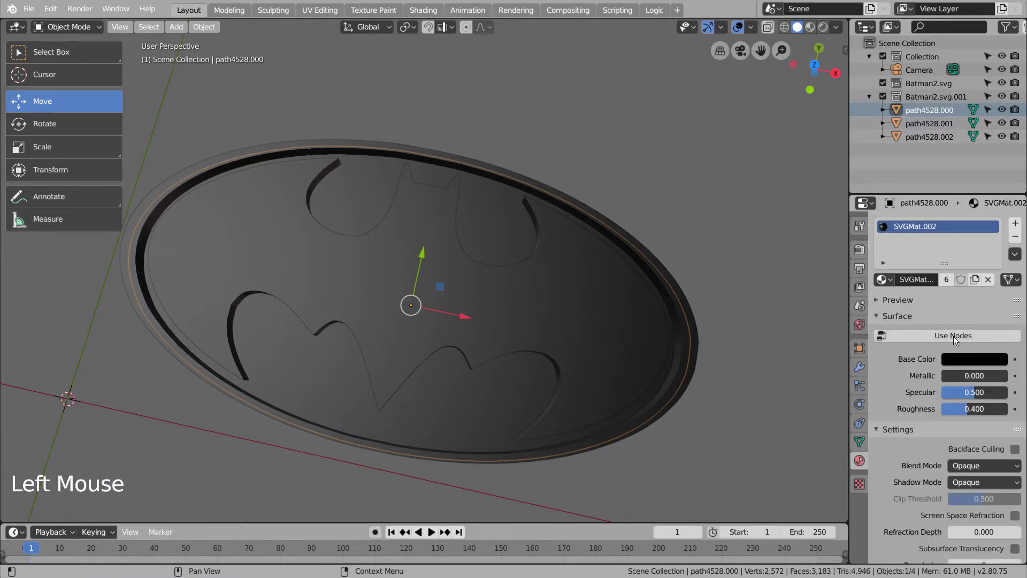
left_click(965, 362)
left_click_drag(997, 214, 997, 169)
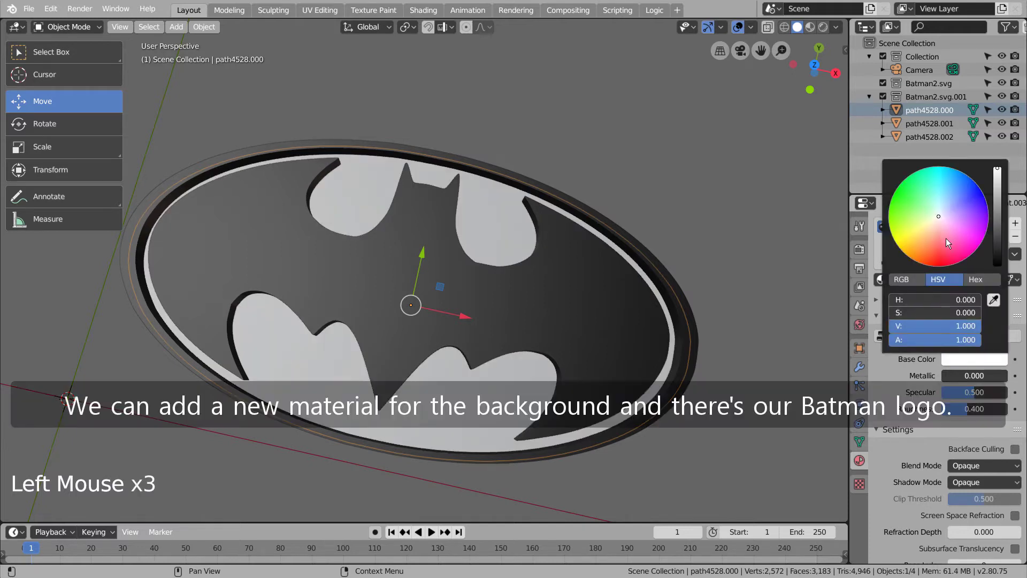
left_click(903, 239)
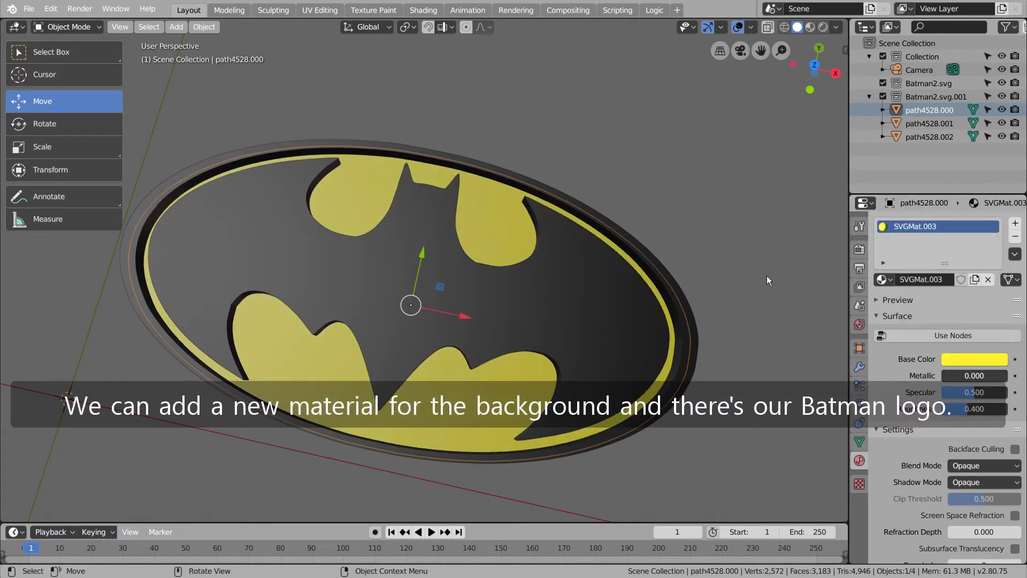
Step: Fine-tune the background material's base color, trying an orange-tinted yellow and settling on a brighter yellow
left_click(987, 357)
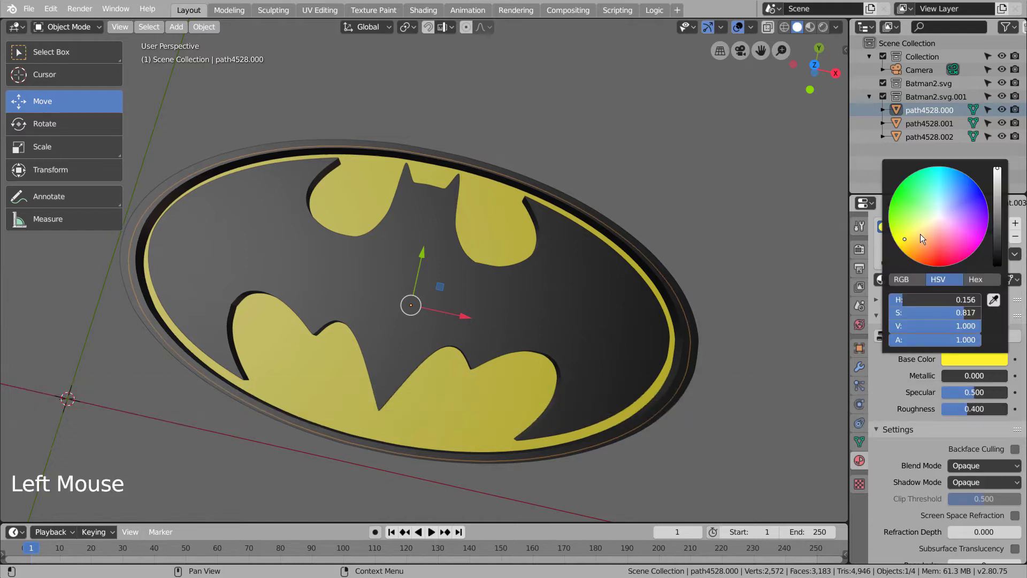
left_click_drag(904, 241, 912, 241)
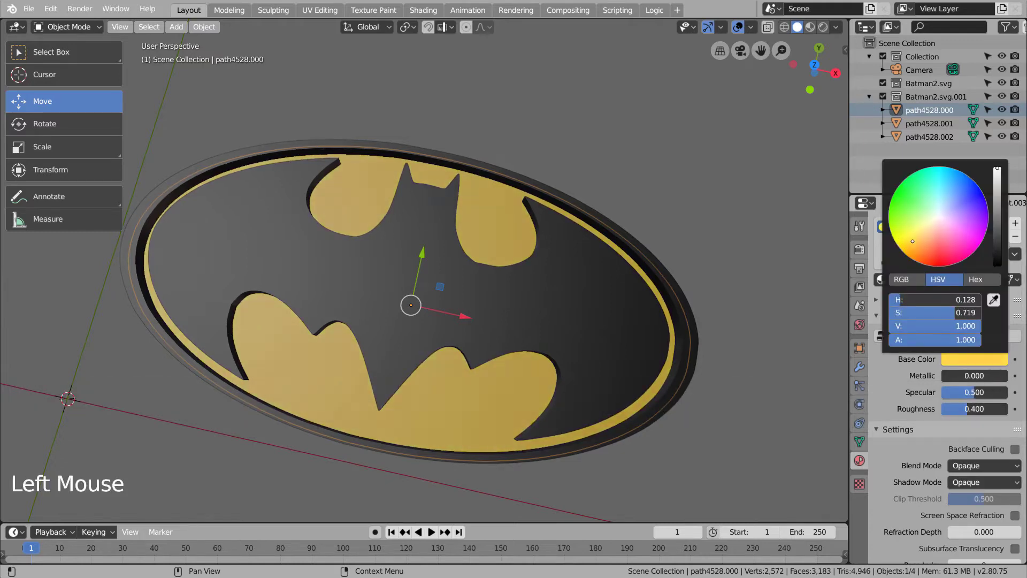
mouse_move(738, 294)
middle_mouse_down()
mouse_move(782, 239)
mouse_move(743, 300)
mouse_move(756, 318)
mouse_move(922, 322)
middle_mouse_up()
left_click(970, 355)
left_click_drag(912, 241, 906, 237)
middle_click_drag(703, 323, 623, 353)
Step: Try to add a plane inside the background ellipse's mesh from the top view, and undo it
key("Tab")
scroll(700, 387, "down", 4)
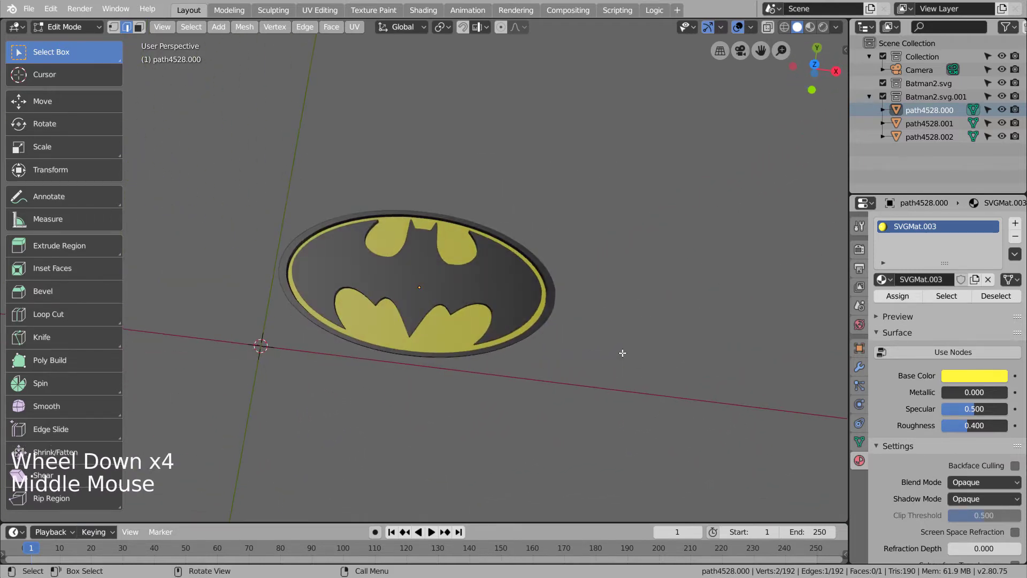
left_click(608, 335)
key("KP_1")
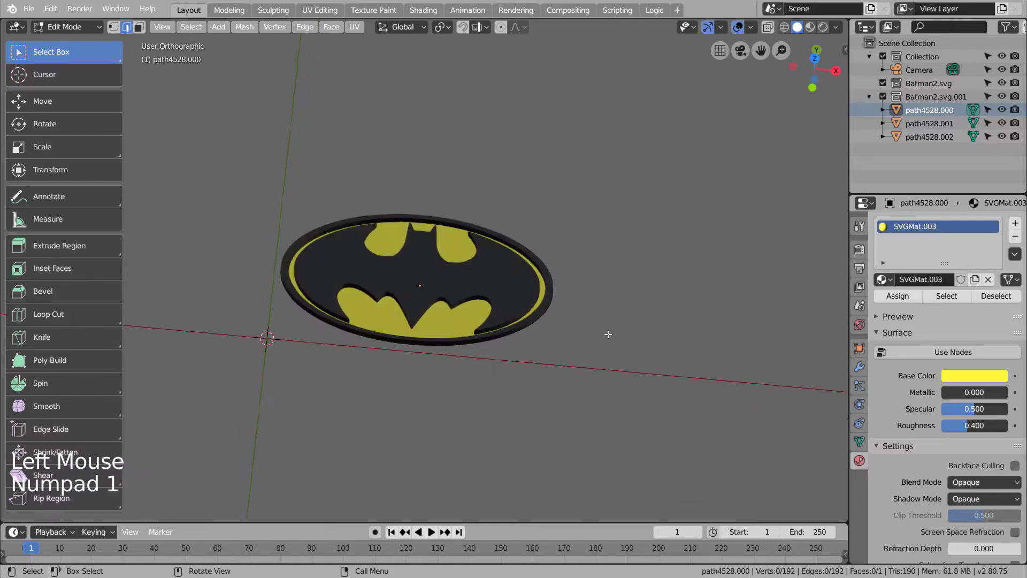
key("KP_7")
key("shift+a")
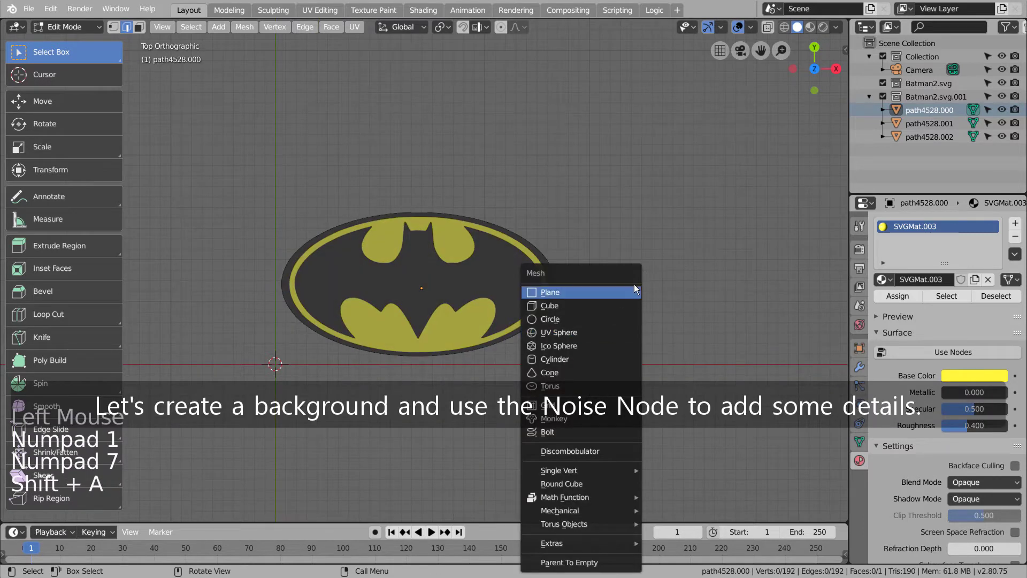
left_click(631, 291)
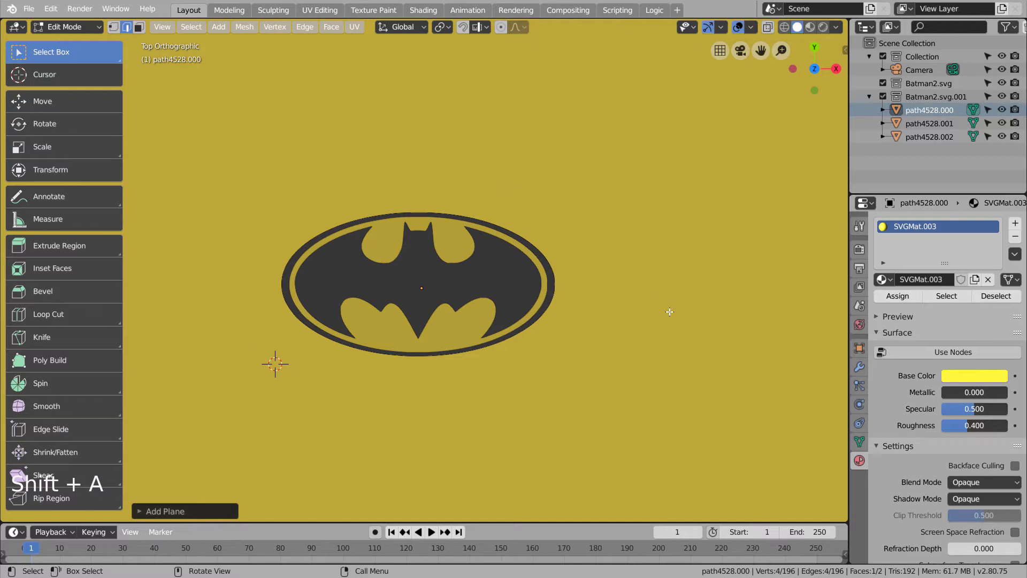
key("ctrl+z")
Step: Leave mesh editing, add a plane as a separate object, and lower it beneath the logo
key("Tab")
key("shift+a")
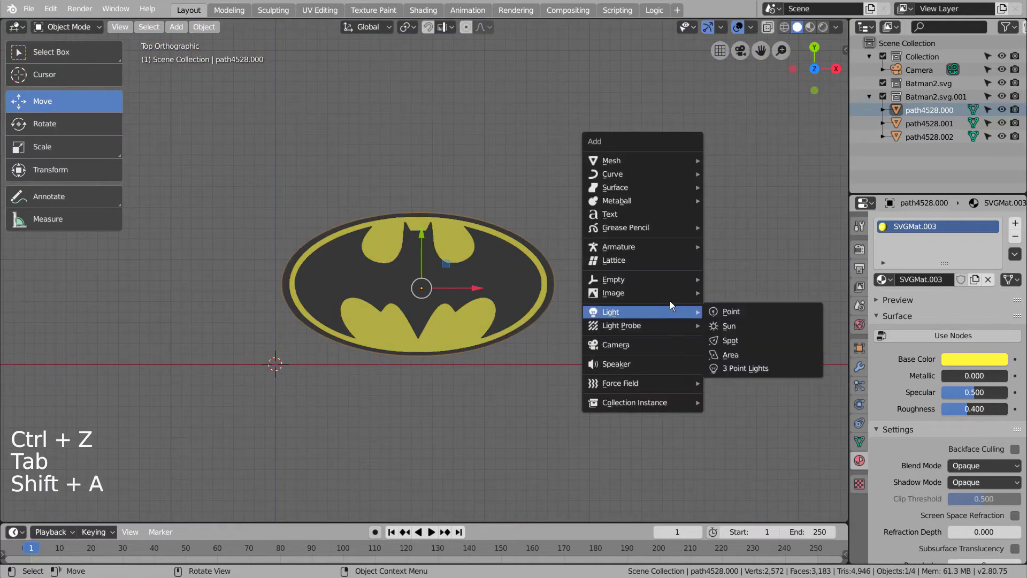
mouse_move(659, 160)
left_click(719, 160)
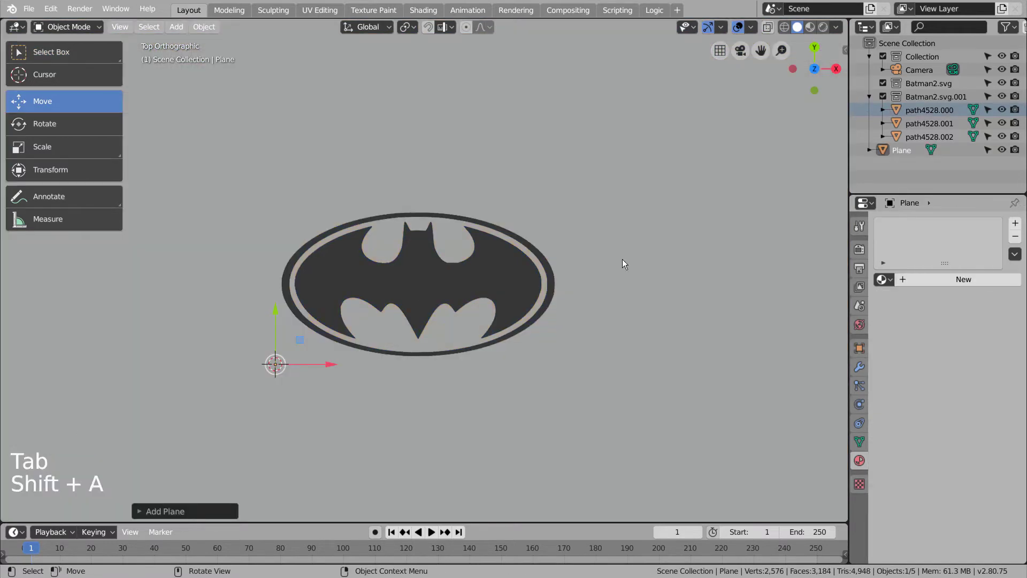
middle_click_drag(437, 316, 287, 335)
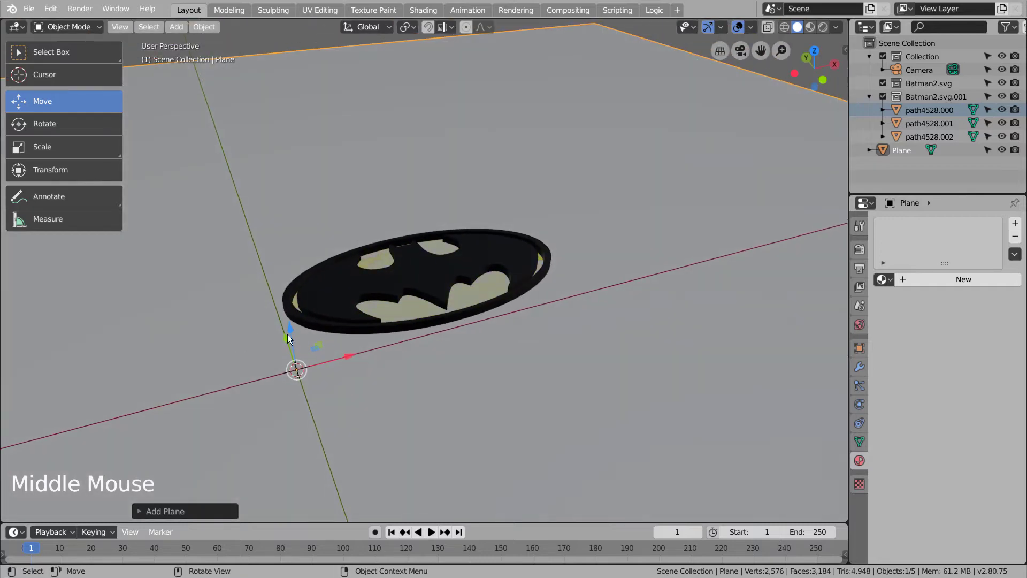
left_click_drag(290, 329, 293, 357)
Step: Scale the new plane down and, in top view, move it so the logo sits at its center
middle_click_drag(293, 358, 661, 342)
key("s")
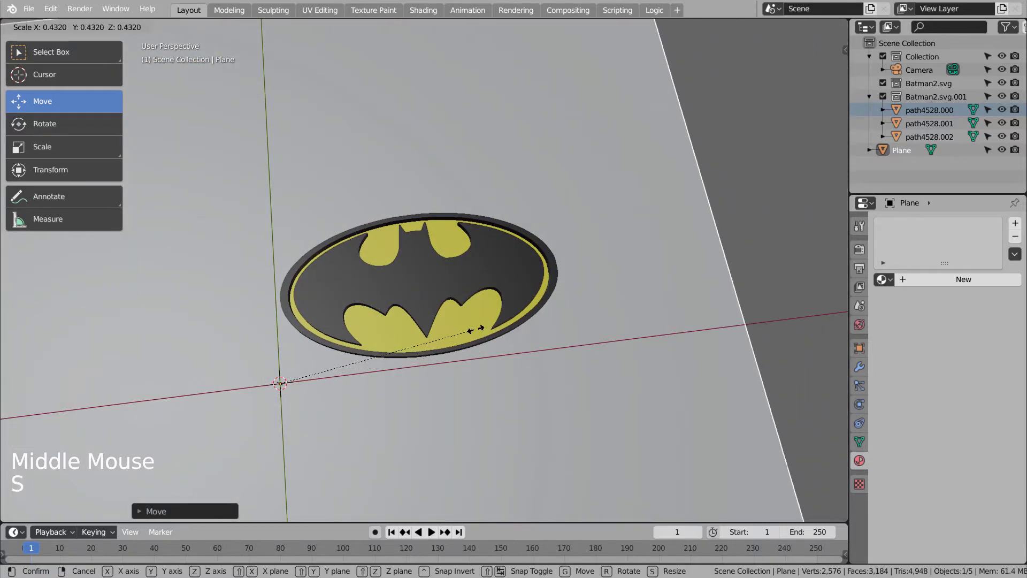
left_click(400, 361)
key("KP_7")
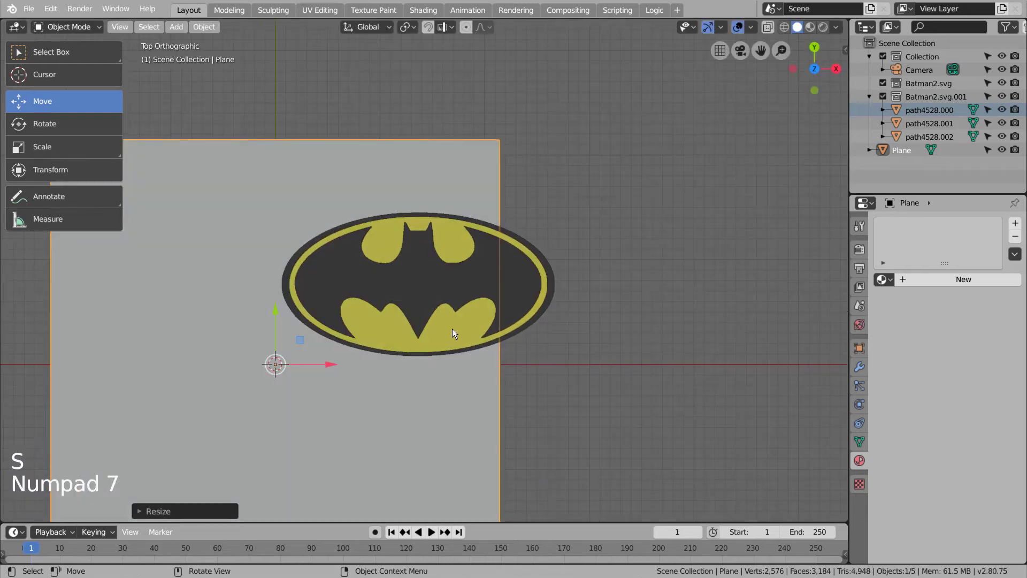
key("g")
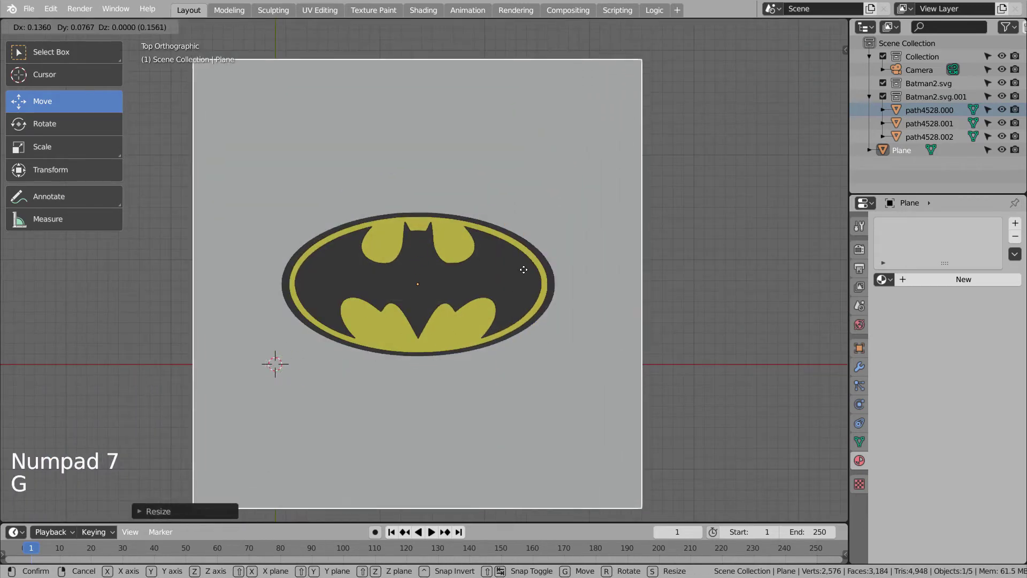
left_click(523, 268)
Step: Switch to the Shading workspace and give the plane a new node-based material
middle_click_drag(551, 313, 557, 213)
left_click(423, 9)
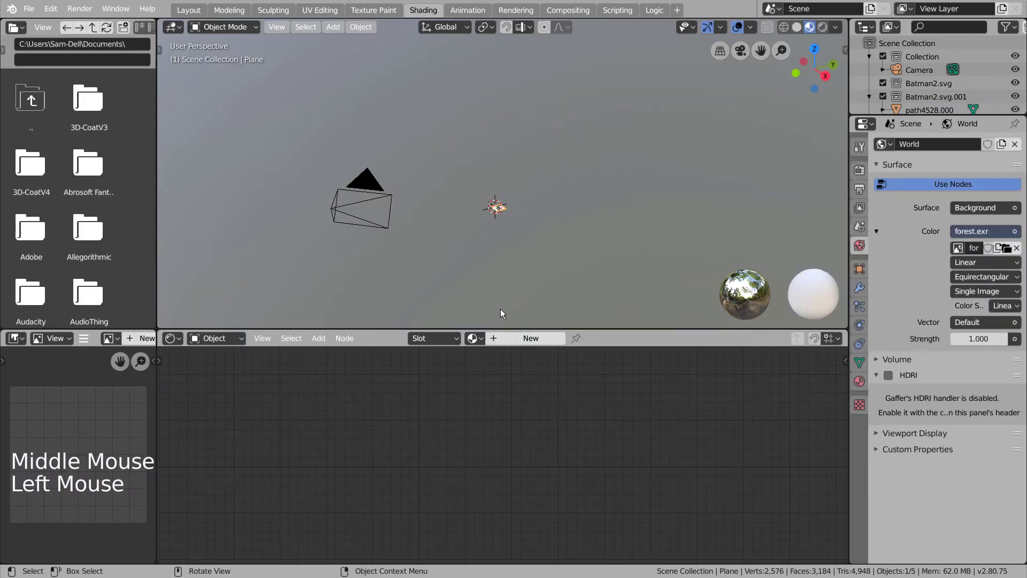
left_click(512, 337)
scroll(540, 253, "up", 3)
key("KP_Decimal")
middle_click_drag(544, 258, 520, 314)
left_click(387, 395)
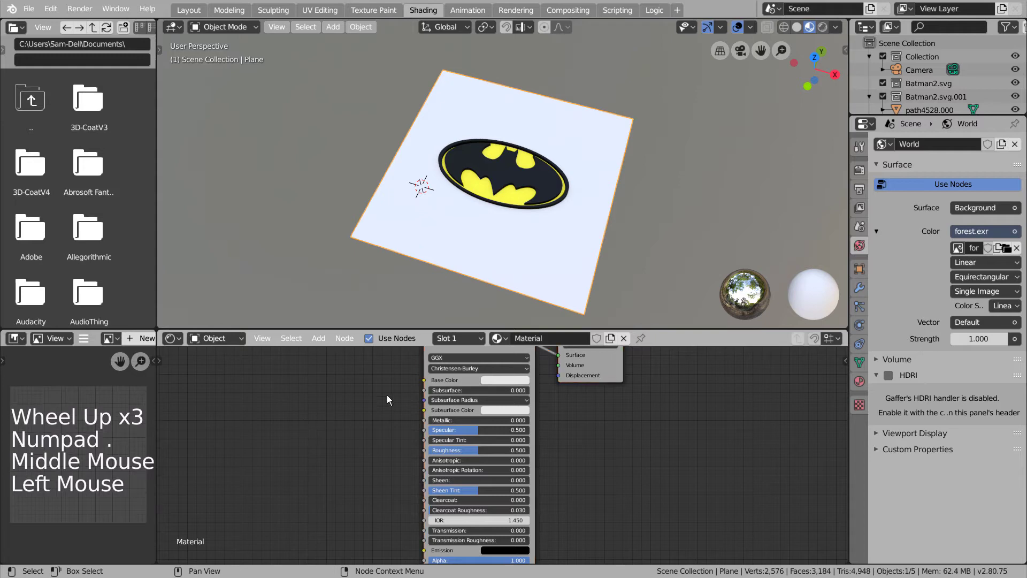
left_click(518, 380)
left_click(252, 420)
Step: Connect a Noise Texture's color output to the plane material's displacement, with noise scale 6.900 and detail 0.900
key("shift+a")
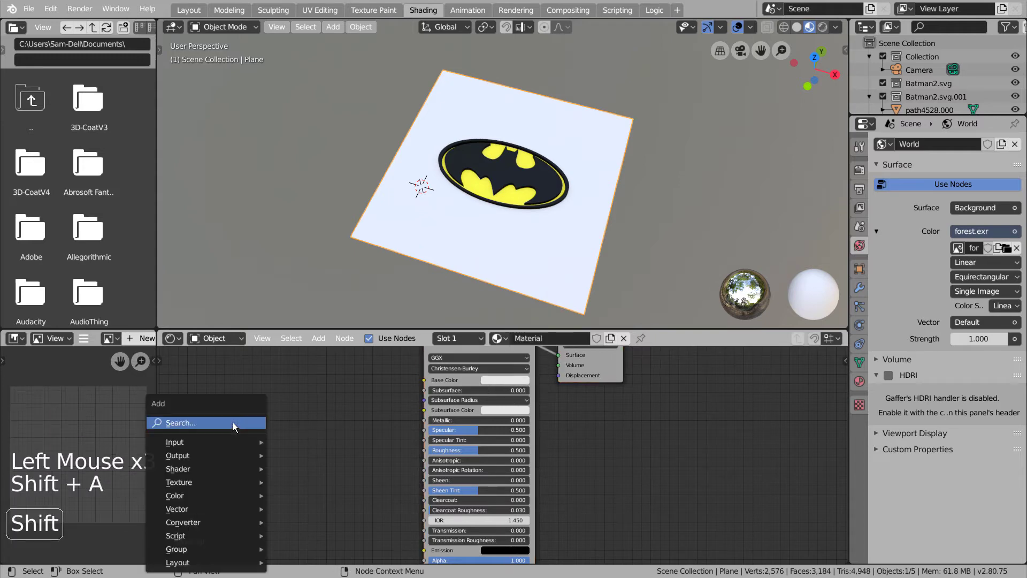
left_click(232, 424)
type("noi")
left_click(252, 440)
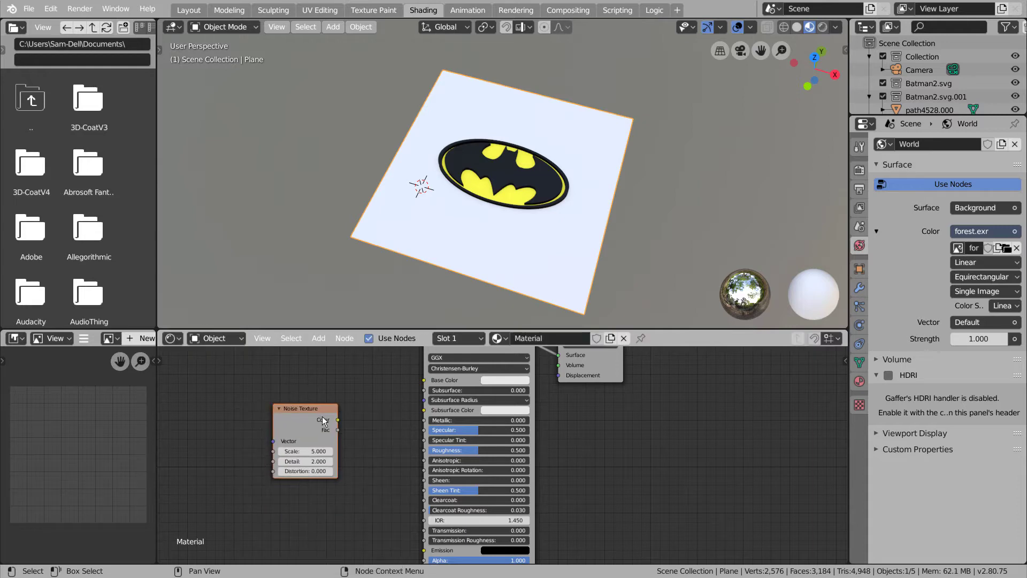
left_click_drag(337, 420, 458, 409)
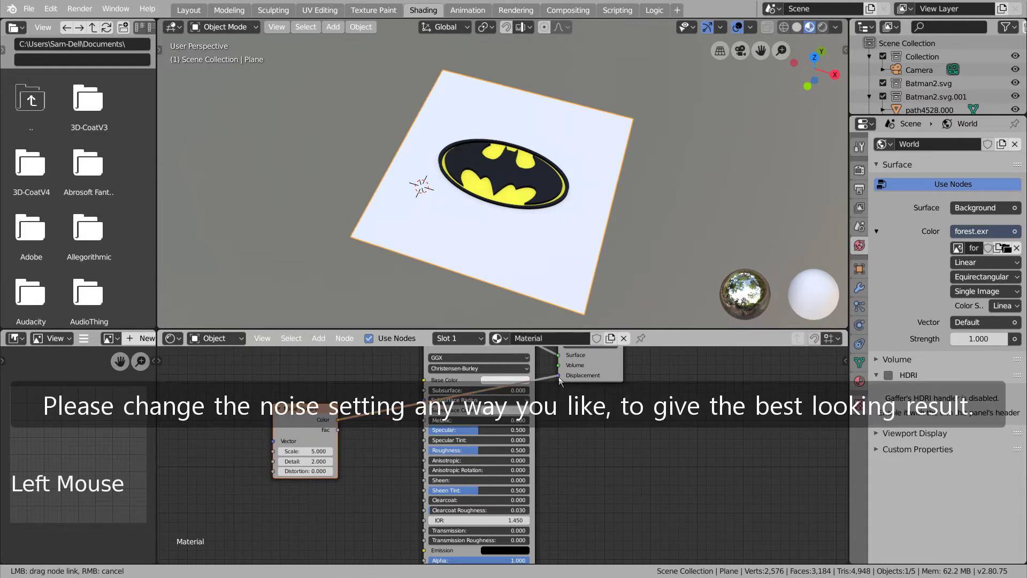
left_click_drag(559, 379, 559, 376)
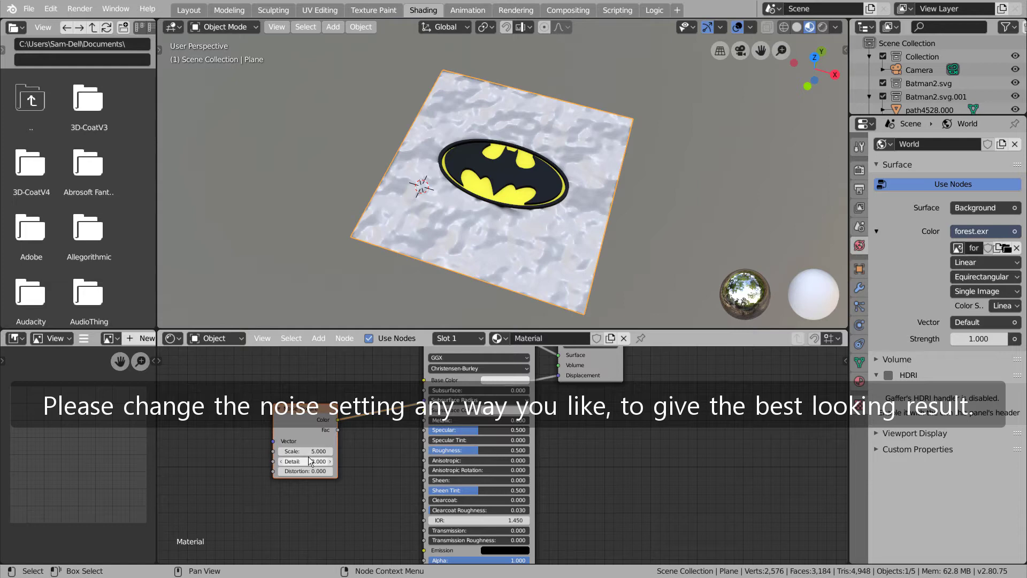
left_click_drag(310, 461, 345, 452)
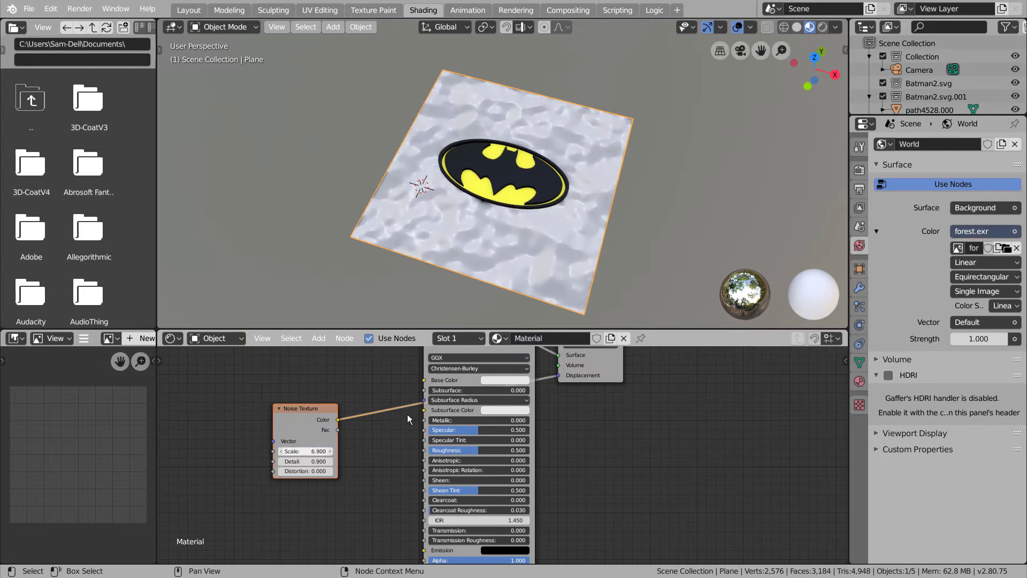
Step: Make the plane material's base color bright green, with roughness 0.475 and metallic 0.320
left_click(511, 380)
left_click(489, 275)
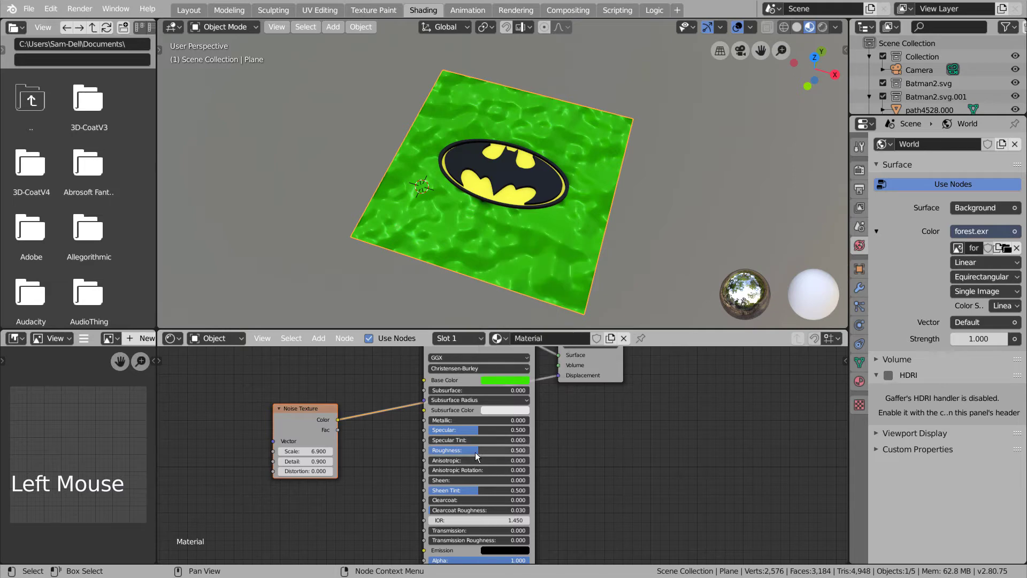
left_click_drag(473, 452, 531, 449)
left_click_drag(455, 421, 486, 422)
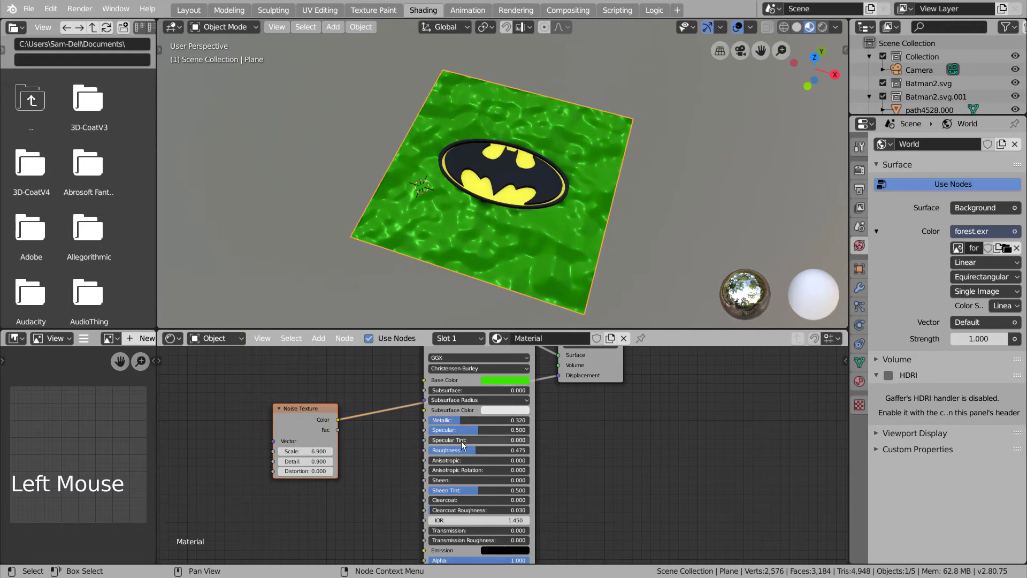
Step: Preview the scene in rendered shading and scale up the green plane so it extends well beyond the logo
mouse_move(508, 241)
middle_mouse_down()
mouse_move(513, 214)
mouse_move(626, 197)
mouse_move(594, 202)
mouse_move(588, 150)
mouse_move(562, 161)
mouse_move(582, 231)
middle_mouse_up()
left_click(822, 26)
scroll(567, 218, "up", 5)
left_click(758, 221)
key("s")
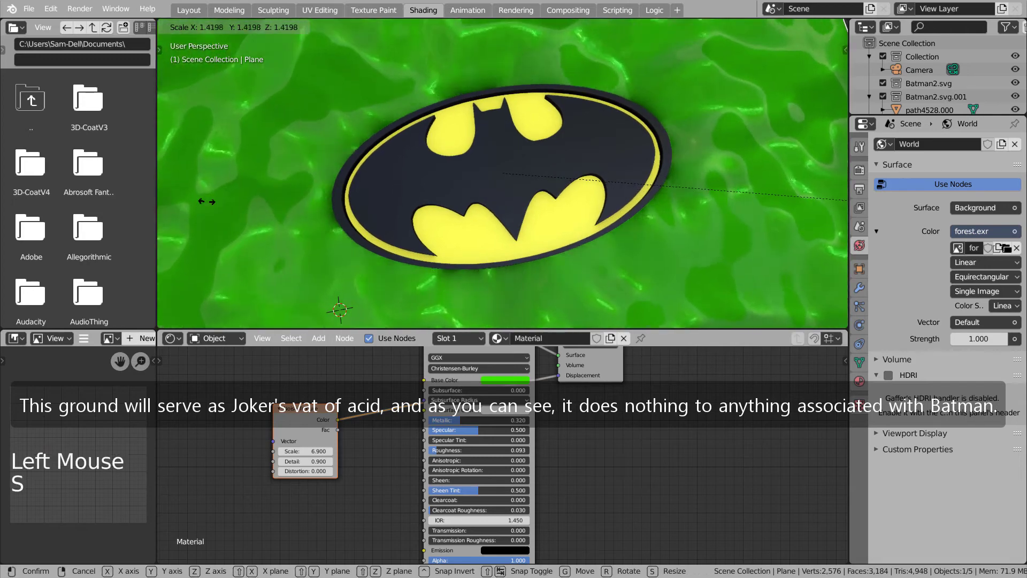
left_click(278, 199)
middle_click_drag(343, 210, 390, 201)
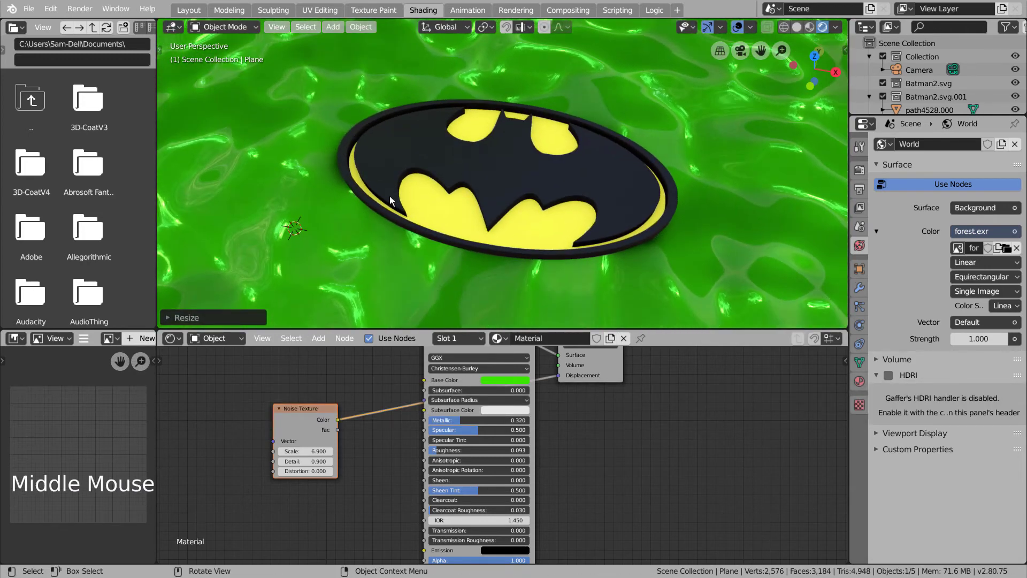
Step: Return to the Layout workspace, duplicate the ground plane, and place the copy above the logo
left_click(188, 10)
scroll(481, 321, "down", 5)
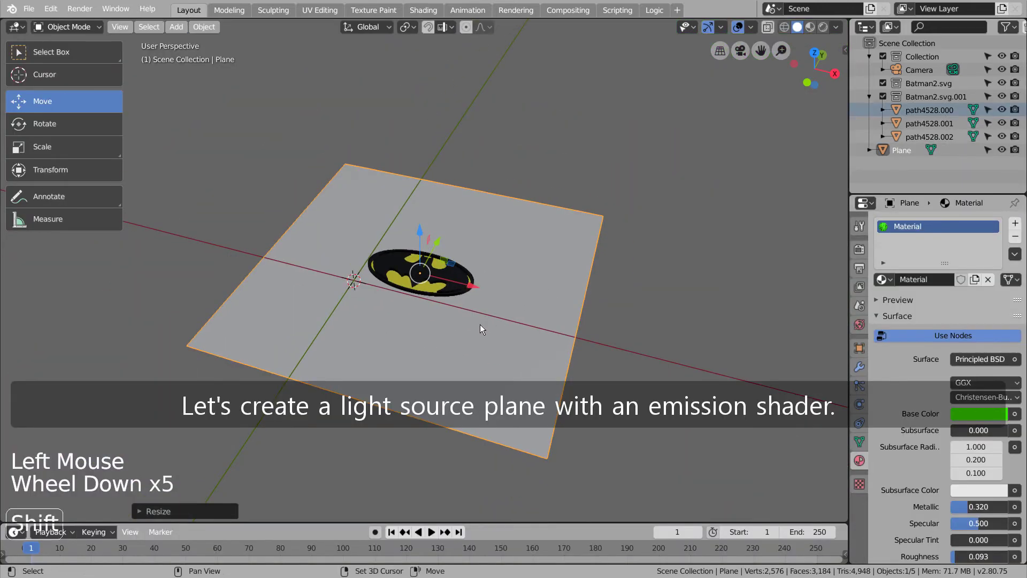
key("shift+d")
left_click(561, 156)
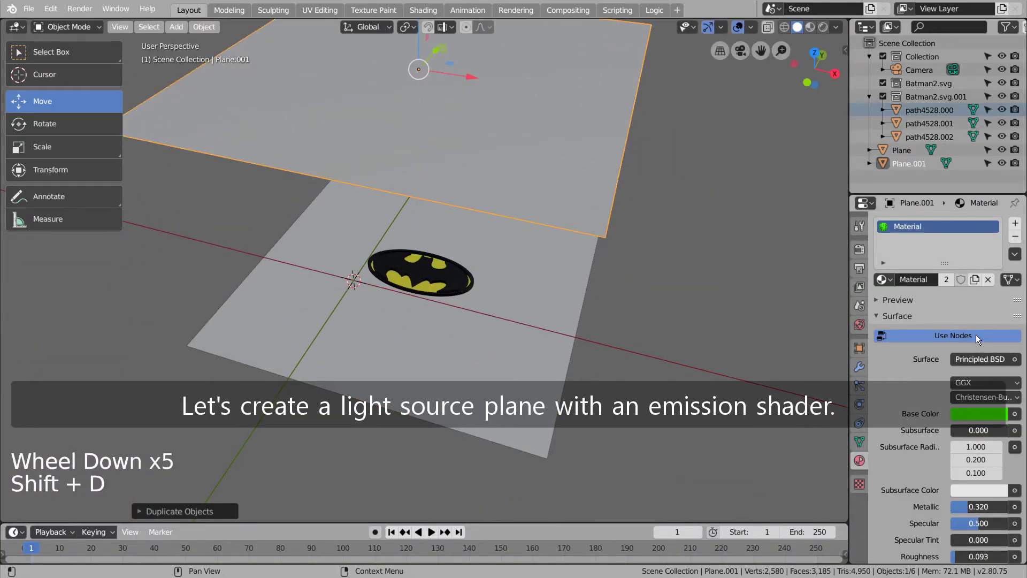
left_click(990, 361)
left_click(968, 382)
left_click(961, 400)
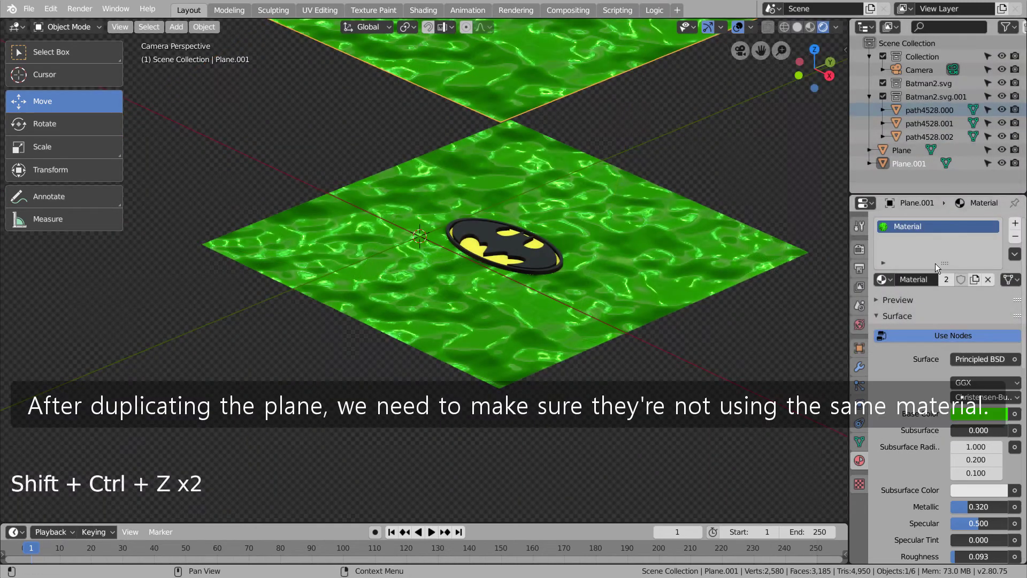
Step: Make the upper plane's material a single-user copy and turn it into a white Emission surface with strength 8
left_click(945, 279)
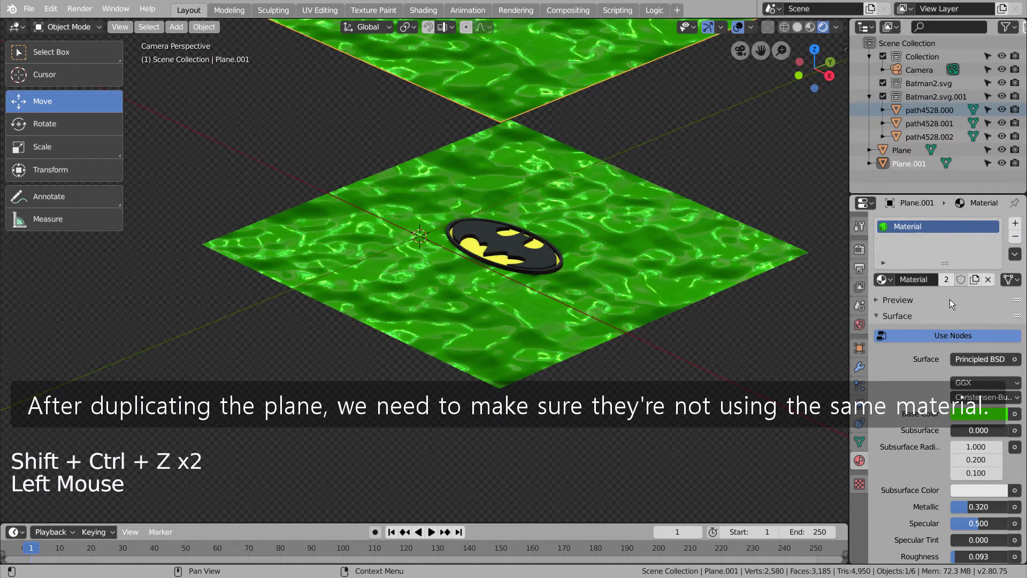
left_click(945, 280)
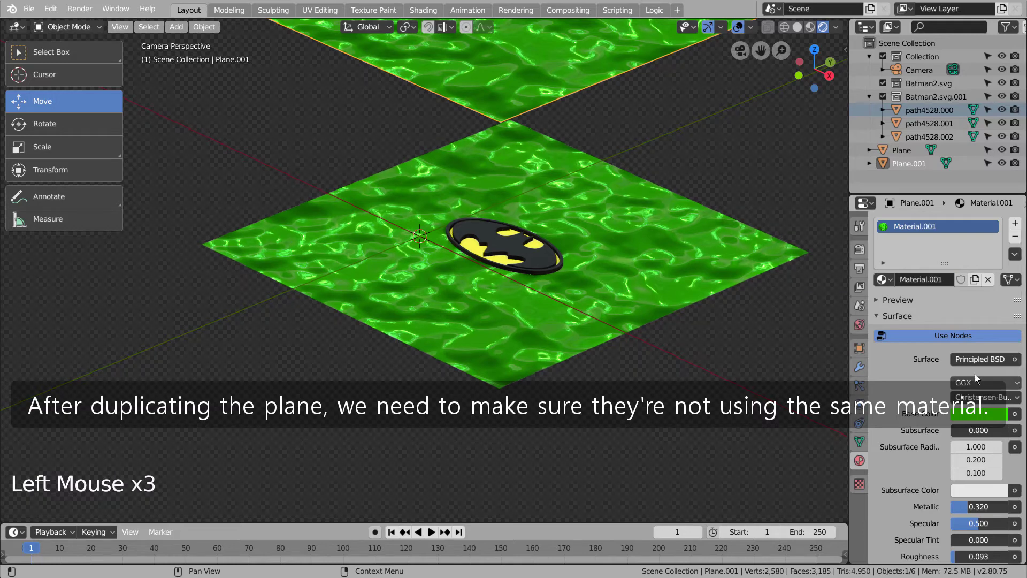
left_click(977, 359)
left_click(783, 97)
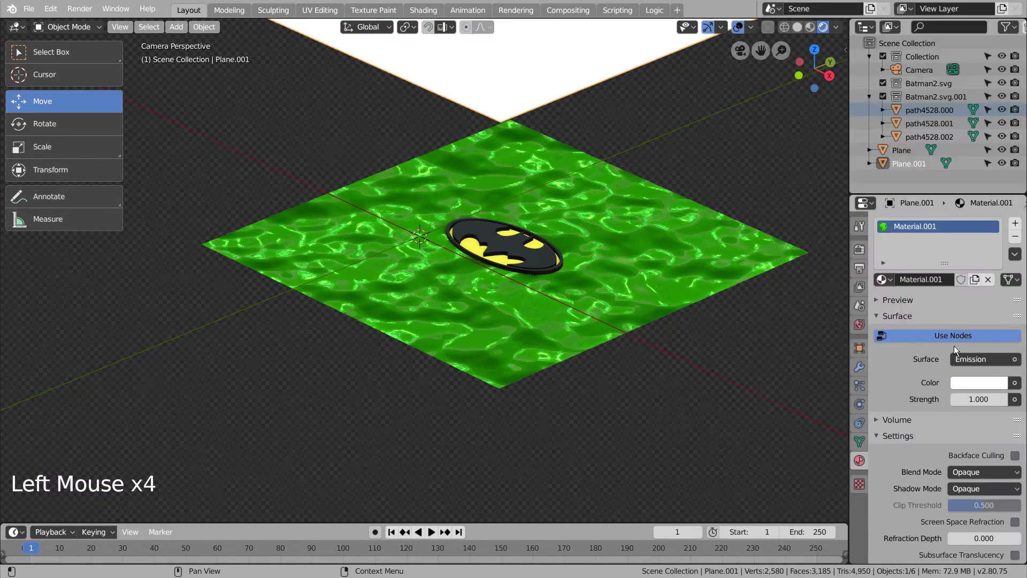
type("8")
key("KP_Enter")
key("KP_Enter")
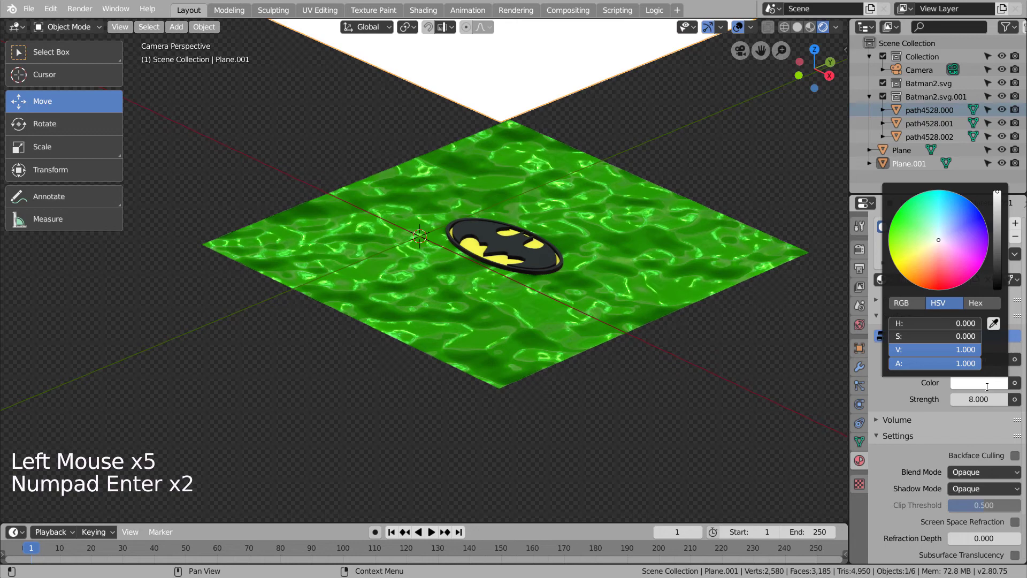
left_click(657, 274)
Step: Frame the logo from above at a diagonal angle, below the light plane, and align the camera to that view
middle_click_drag(658, 274, 652, 315)
scroll(499, 307, "up", 12)
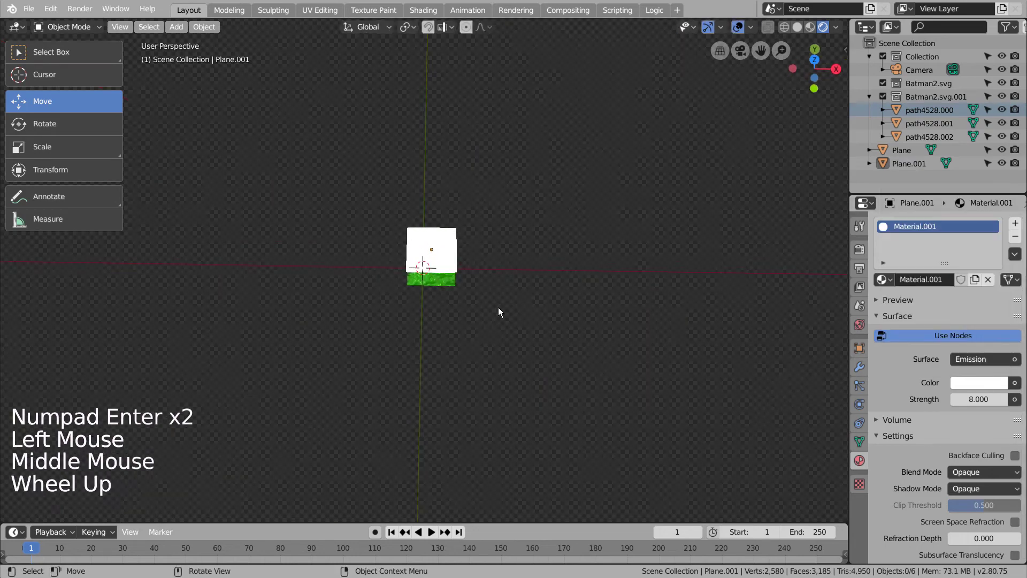
scroll(529, 295, "up", 5)
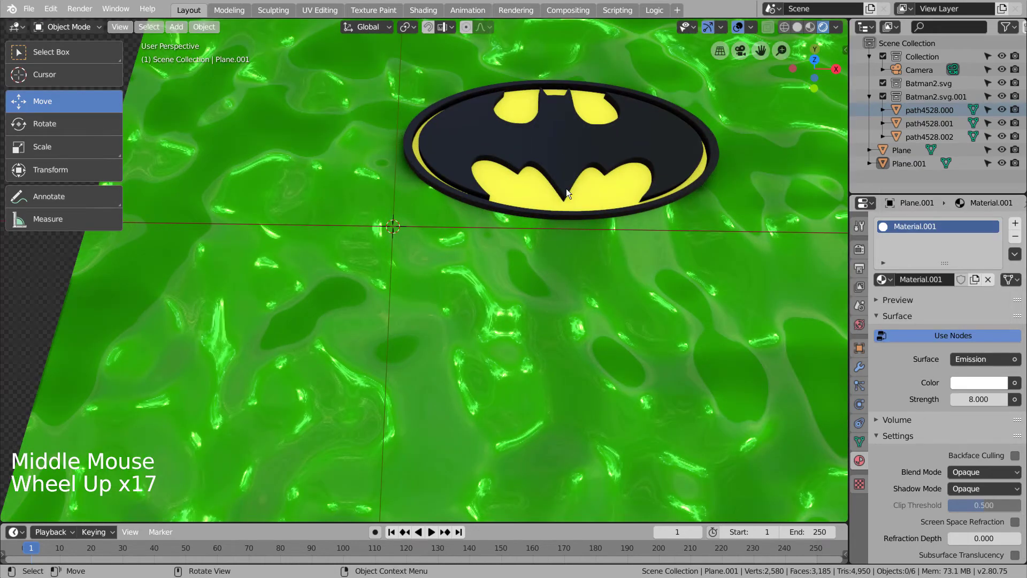
left_click(569, 181)
key("KP_Decimal")
scroll(549, 231, "down", 4)
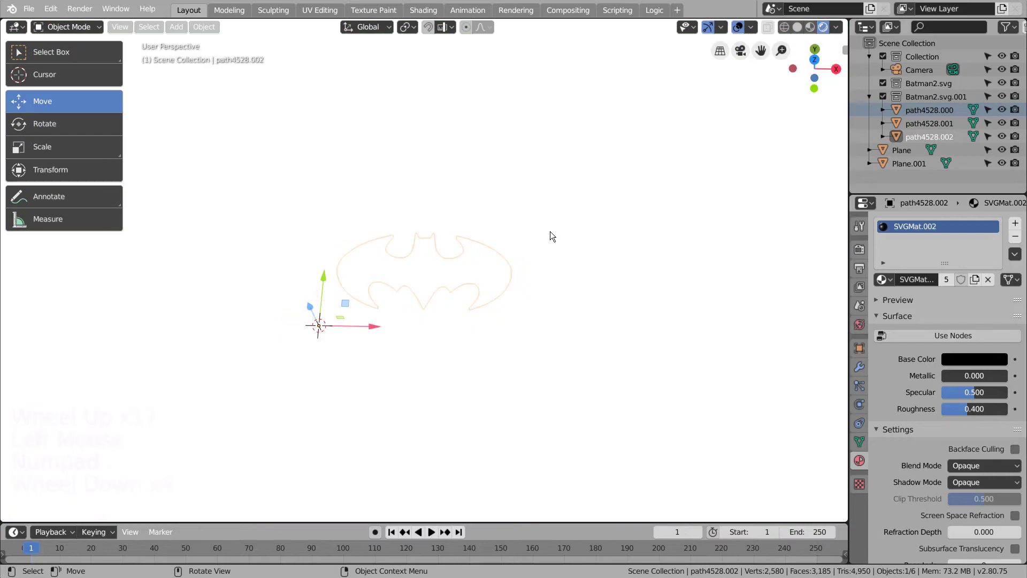
scroll(538, 245, "up", 2)
middle_click_drag(522, 261, 573, 271)
key("shift+grave")
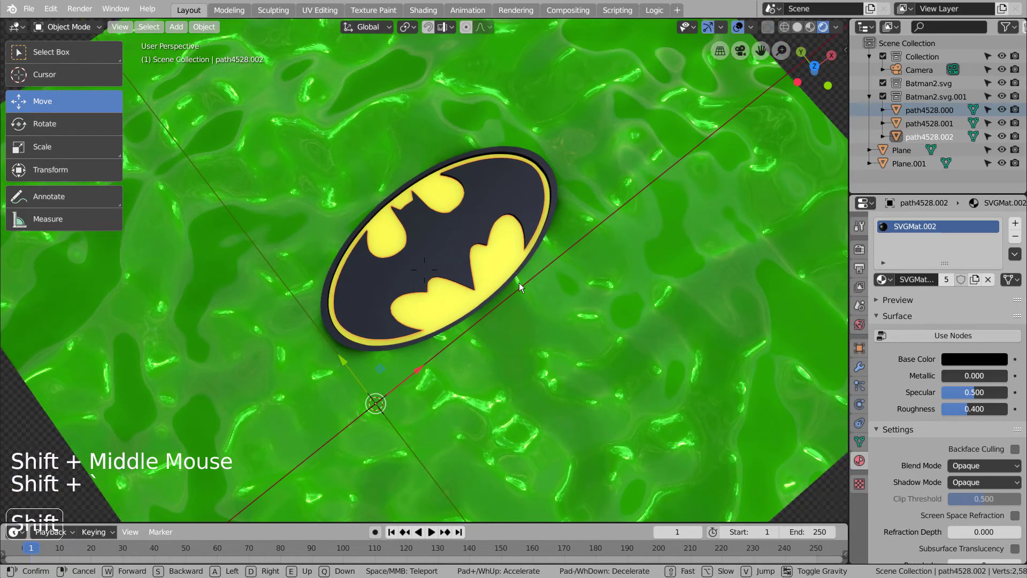
key("ctrl+alt+KP_0")
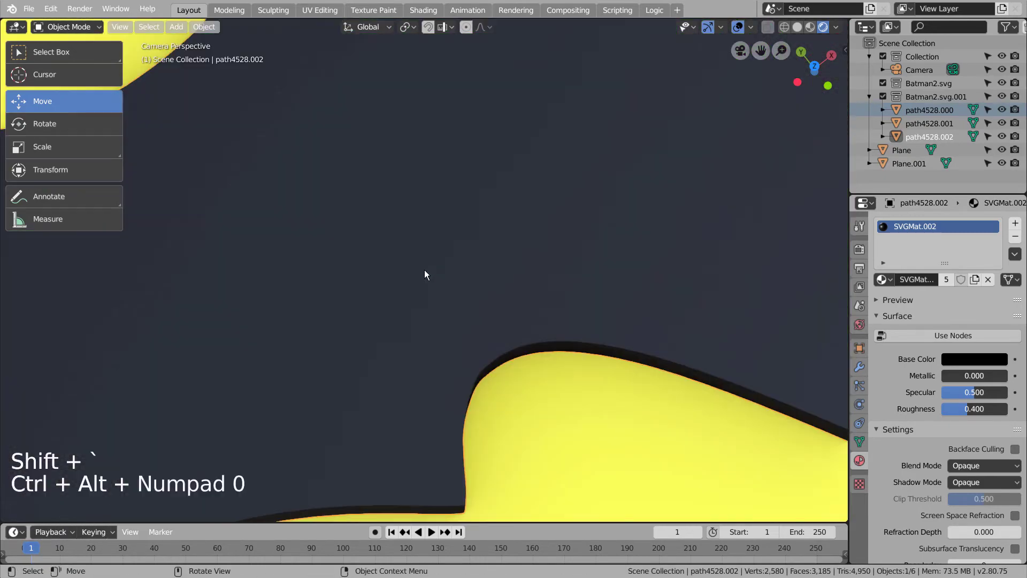
Step: Reposition the camera with walk navigation so the tilted logo is centered and fills more of the frame
scroll(425, 270, "down", 5)
scroll(426, 269, "down", 11)
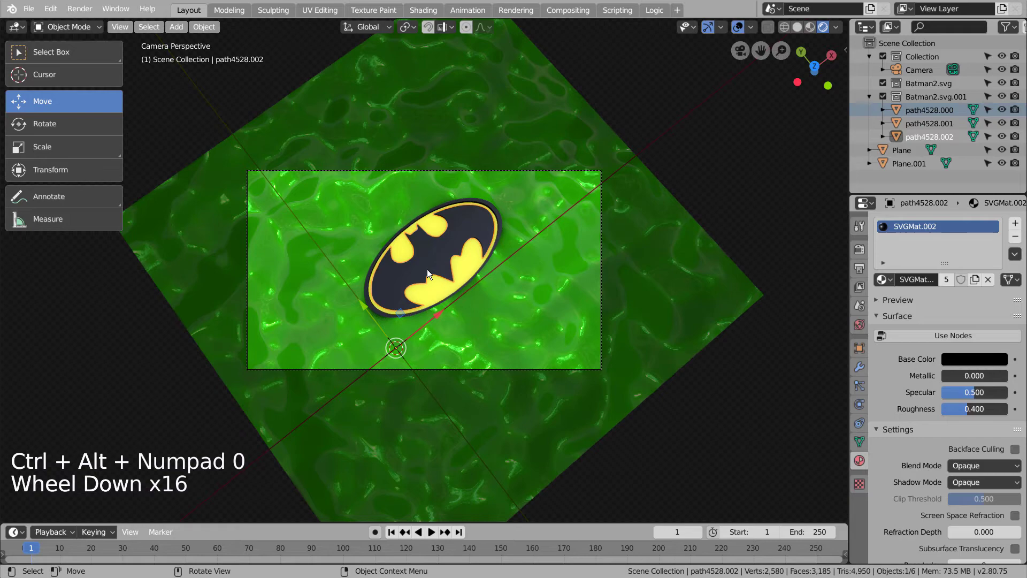
scroll(427, 270, "up", 1)
key("shift+grave")
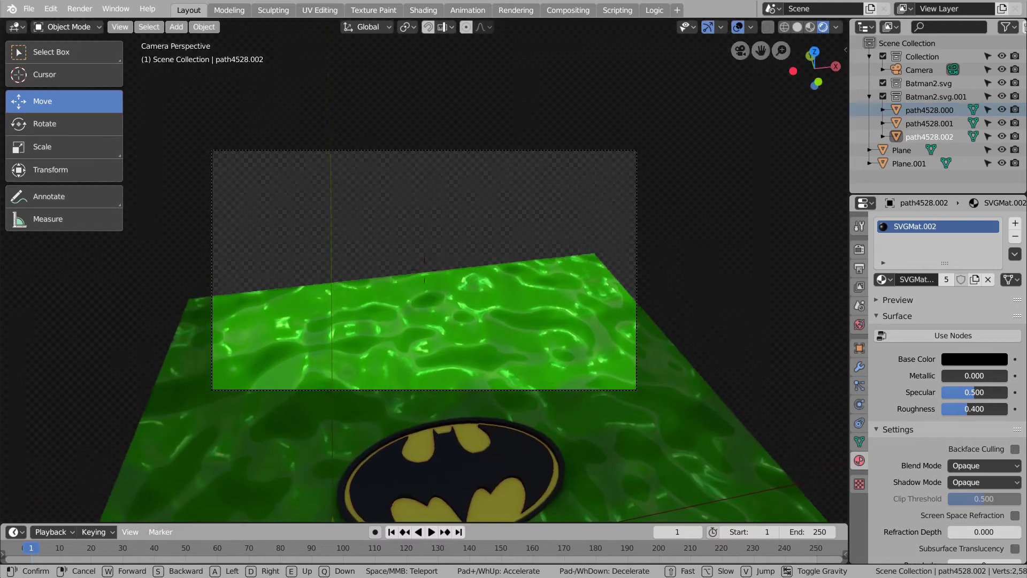
key("w")
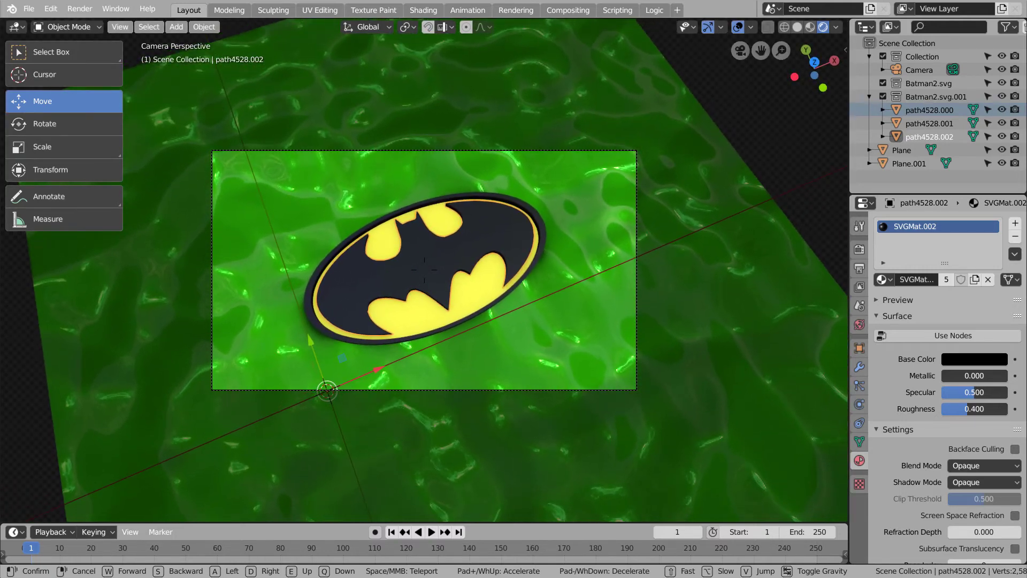
left_click(445, 297)
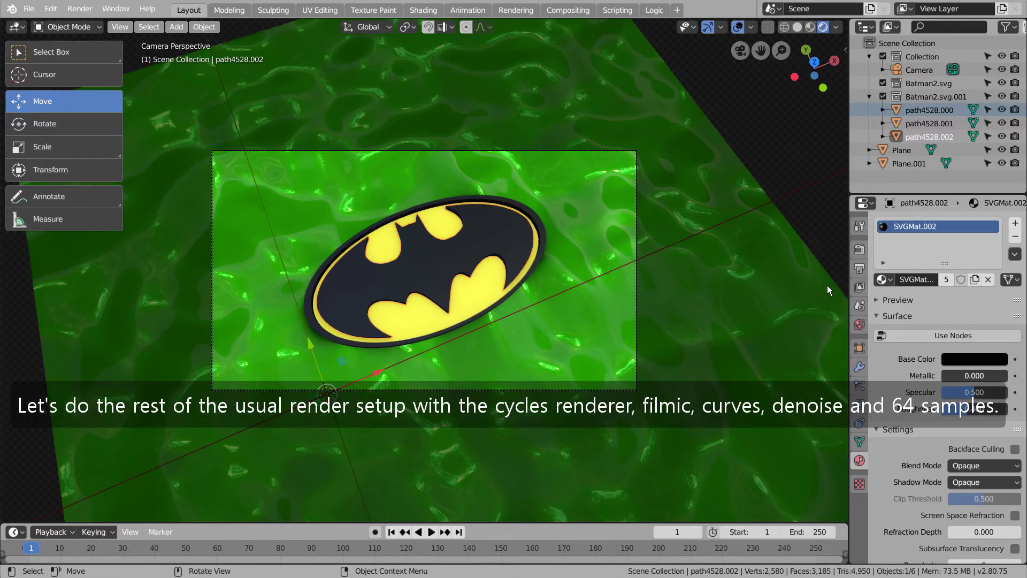
Step: Set the Eevee render samples to 64 in the scene's render settings
left_click(882, 233)
left_click(859, 249)
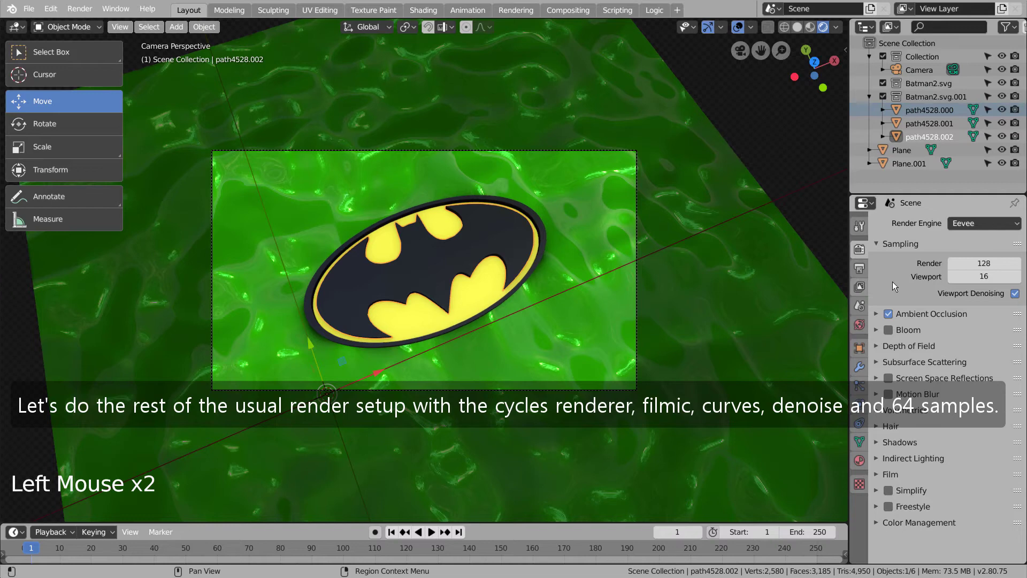
type("6")
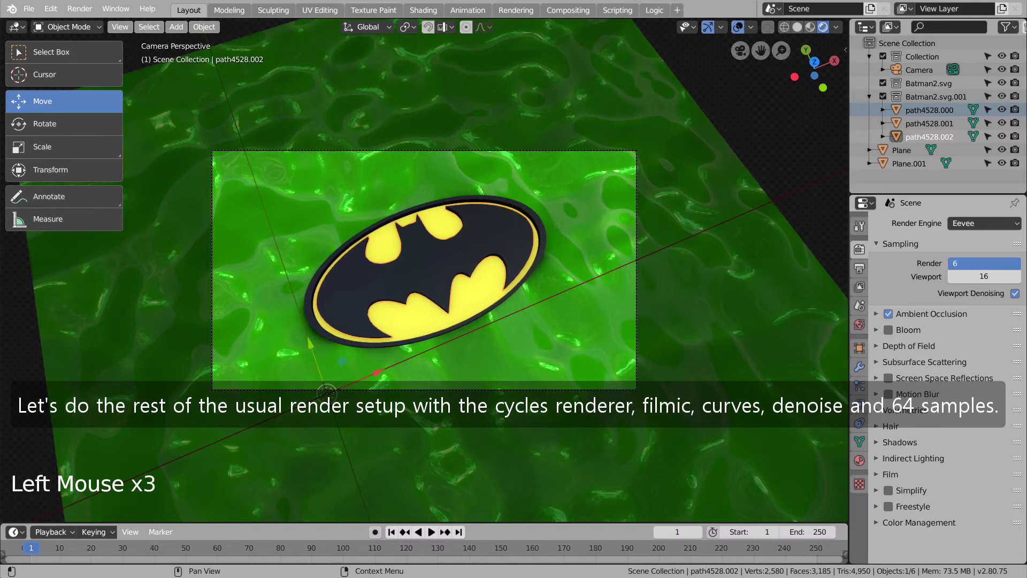
type("4")
key("Return")
Step: Switch the viewport from rendered to solid shading
left_click(906, 512)
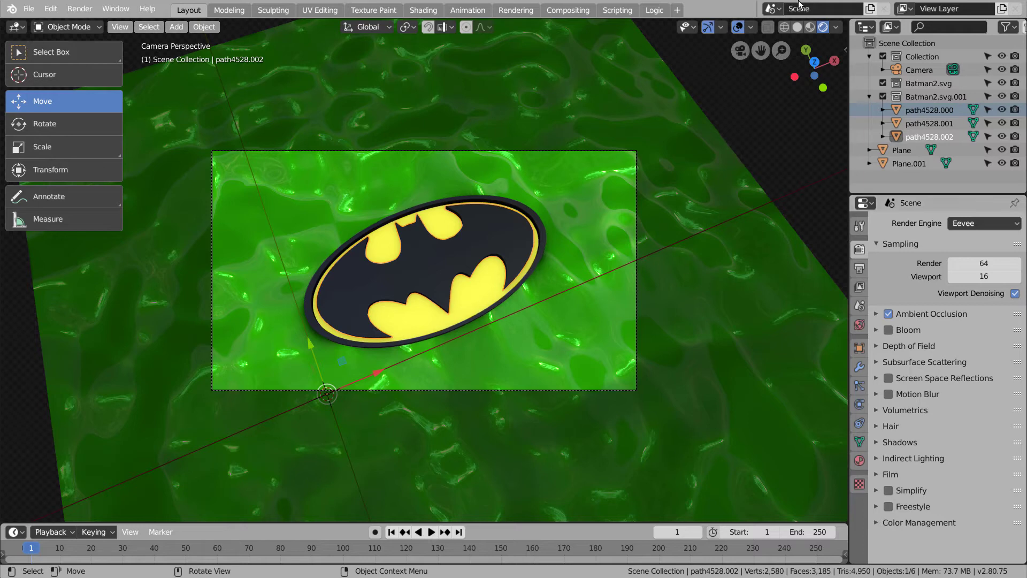
left_click(809, 26)
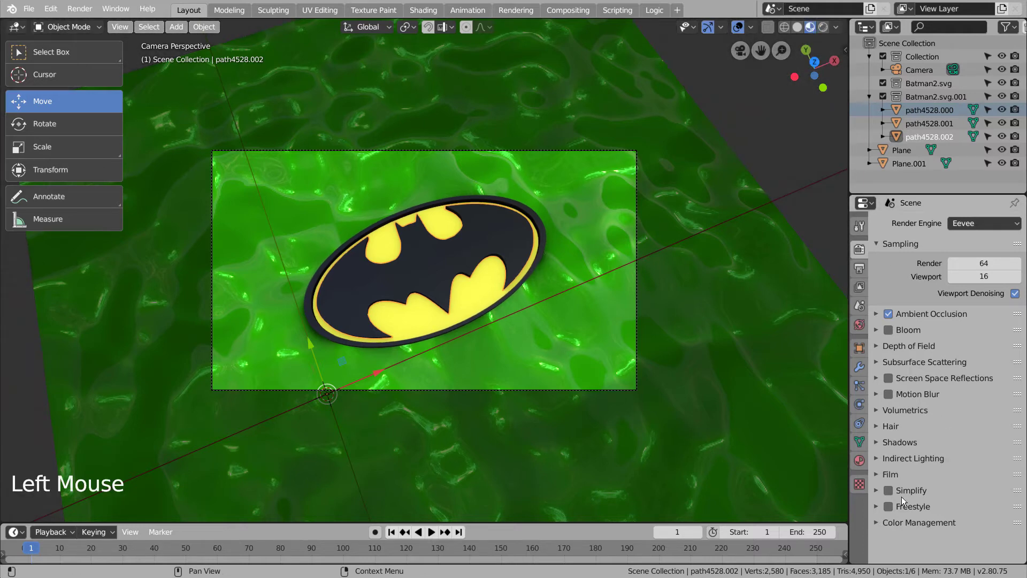
left_click(797, 27)
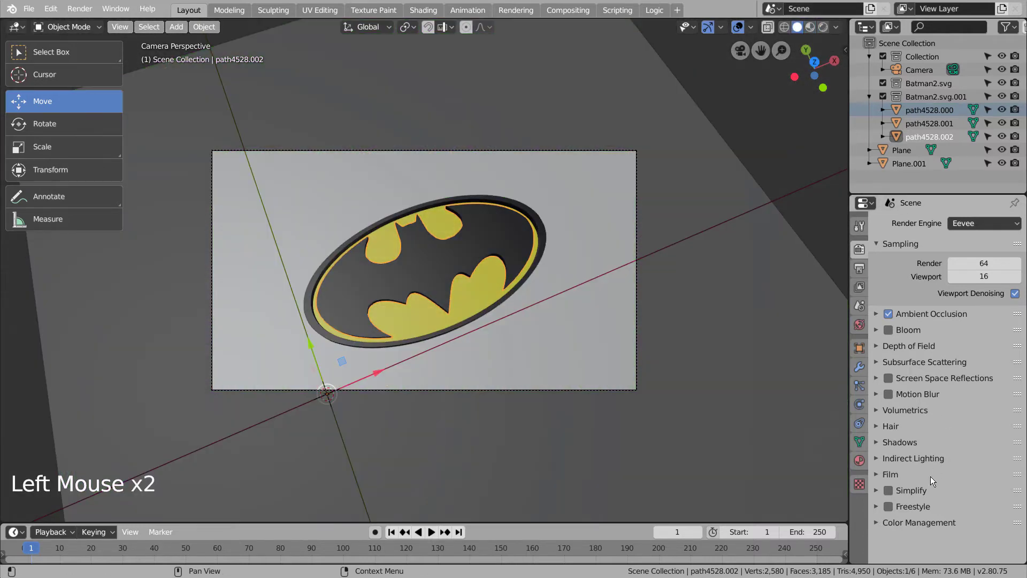
Step: Set the color management view transform to Filmic with the Very High Contrast look
left_click(879, 525)
scroll(967, 549, "down", 1)
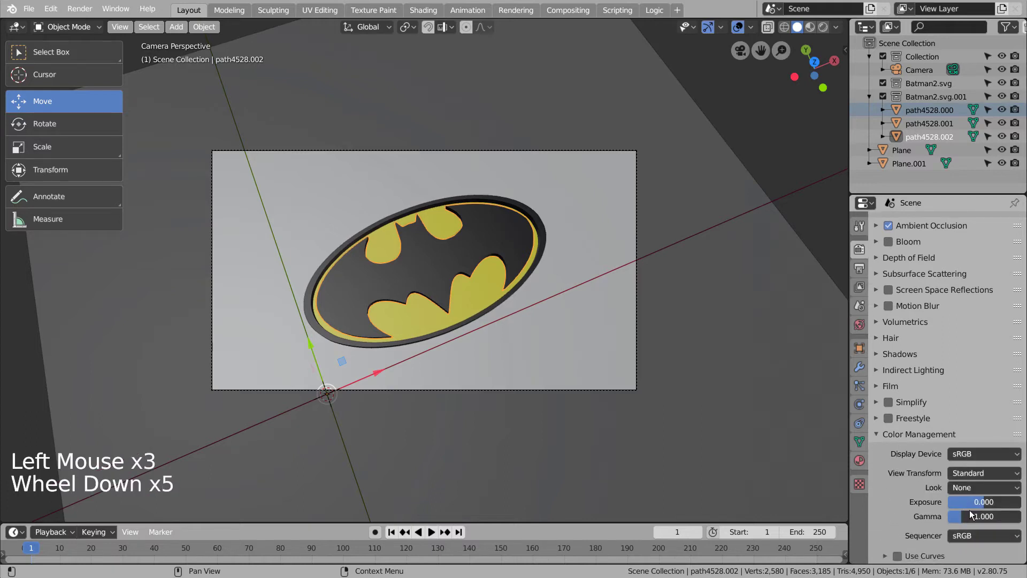
left_click(978, 476)
left_click(958, 442)
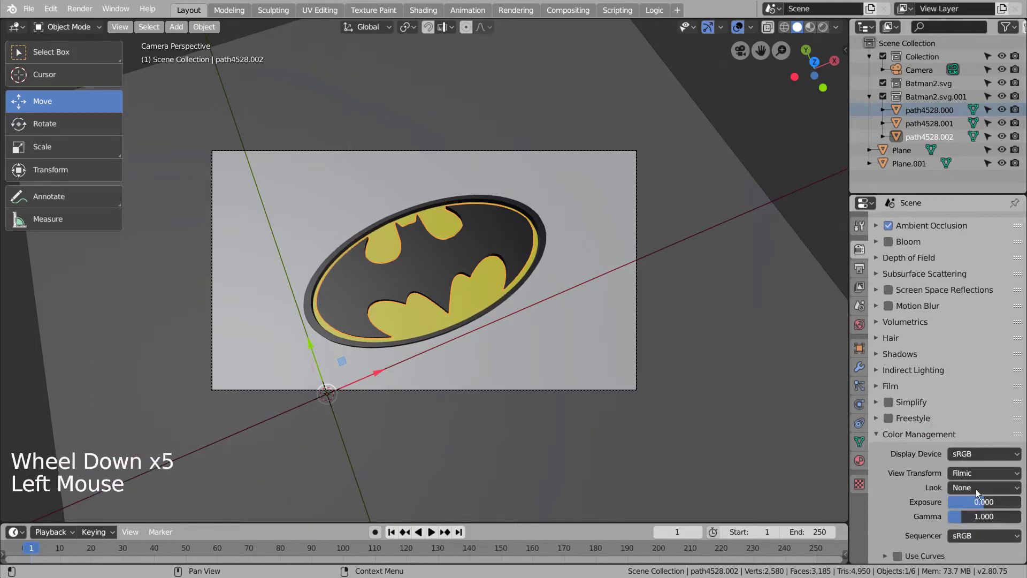
left_click(975, 489)
left_click(954, 457)
Step: Enable color management curves and bend the combined curve downward to darken the midtones
left_click(897, 556)
left_click(885, 555)
scroll(909, 554, "down", 5)
left_click_drag(972, 513, 982, 521)
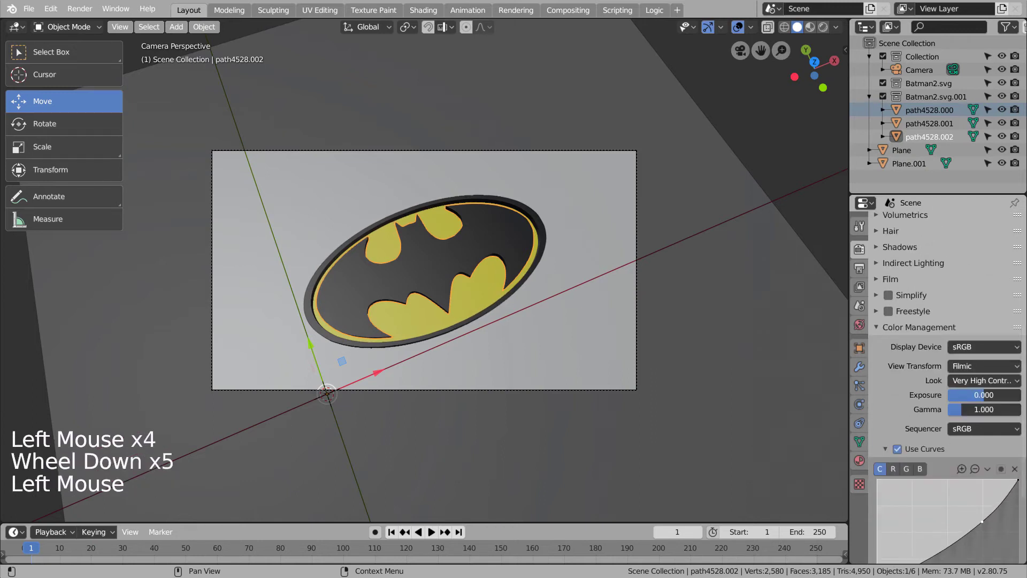
Step: Change the scene's render engine to Cycles
left_click(859, 288)
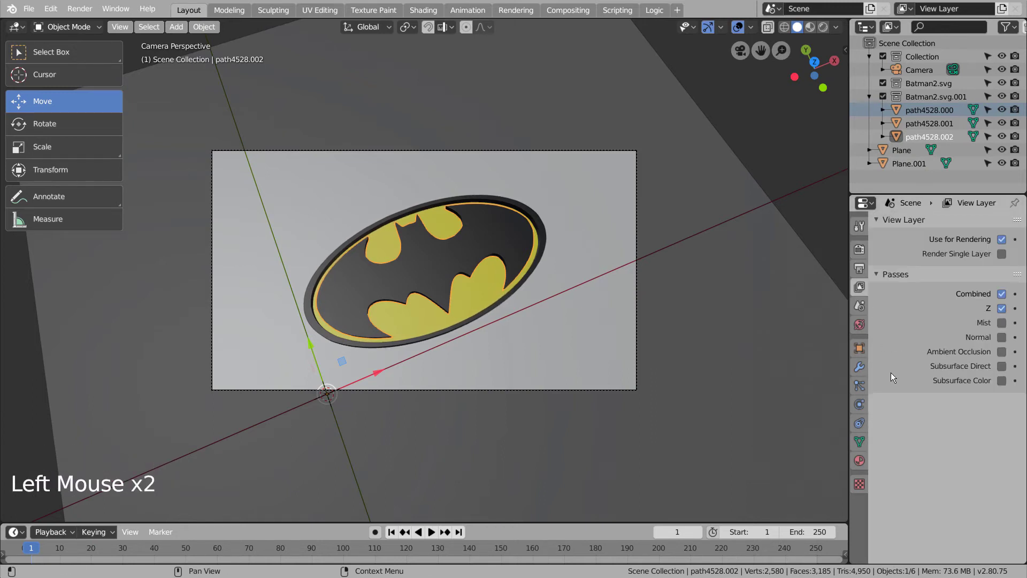
left_click(859, 249)
scroll(968, 262, "up", 10)
left_click_drag(977, 224, 968, 268)
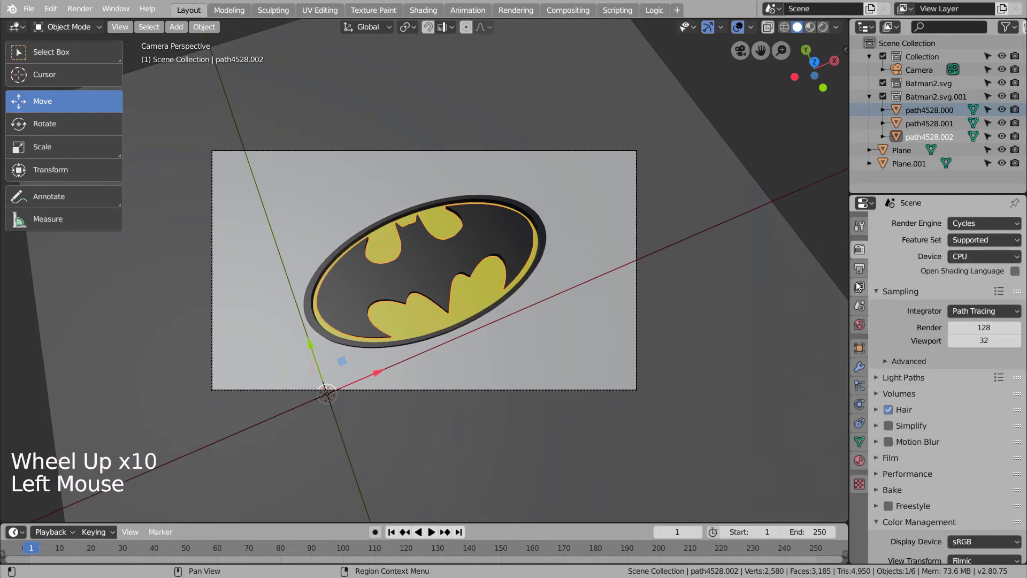
Step: Enable denoising for the view layer
left_click(859, 287)
scroll(969, 423, "down", 5)
scroll(936, 470, "down", 2)
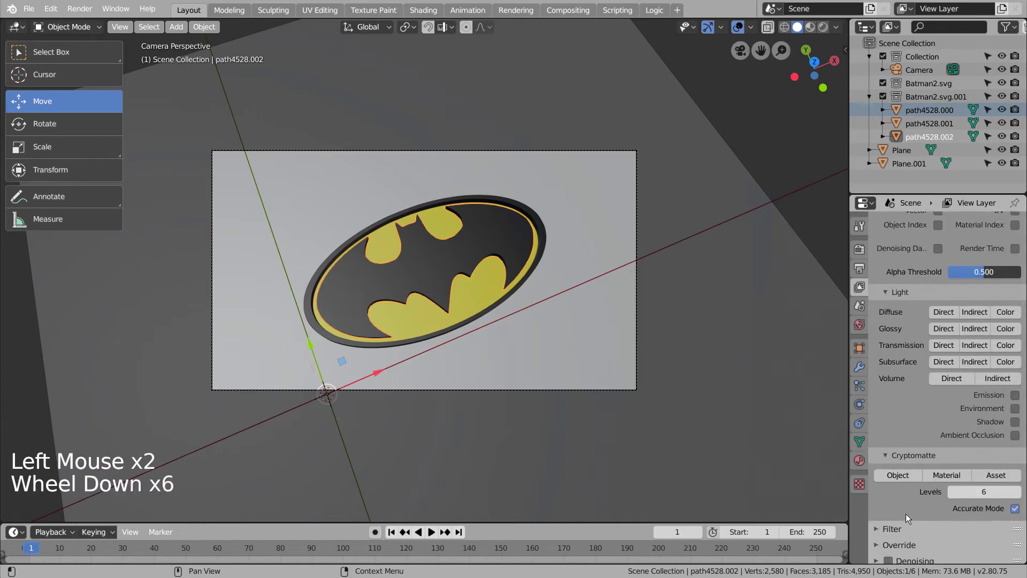
left_click(888, 520)
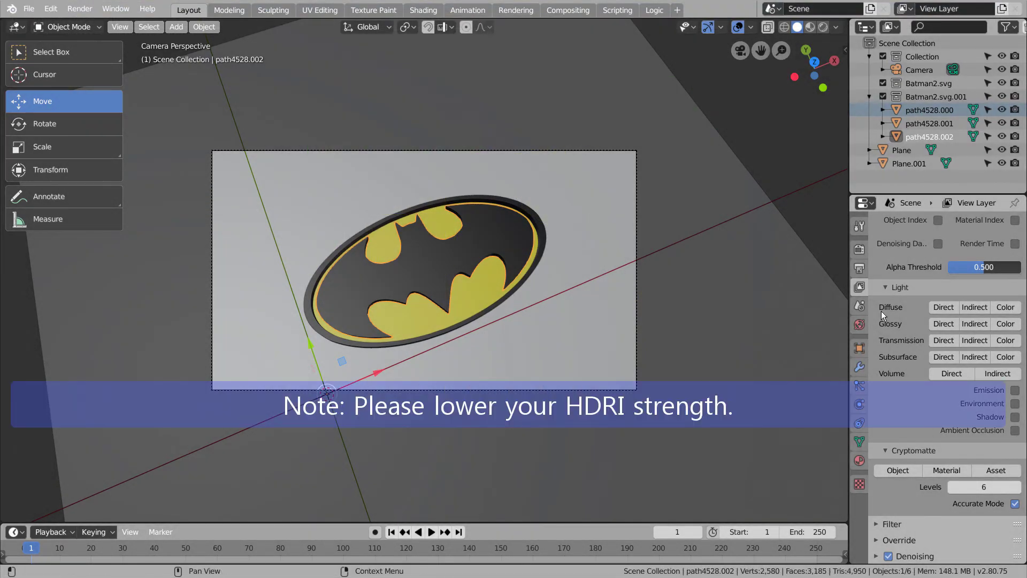
Step: Lower the world's forest.exr HDRI background strength to 0.3
left_click(865, 321)
left_click(865, 321)
left_click(991, 410)
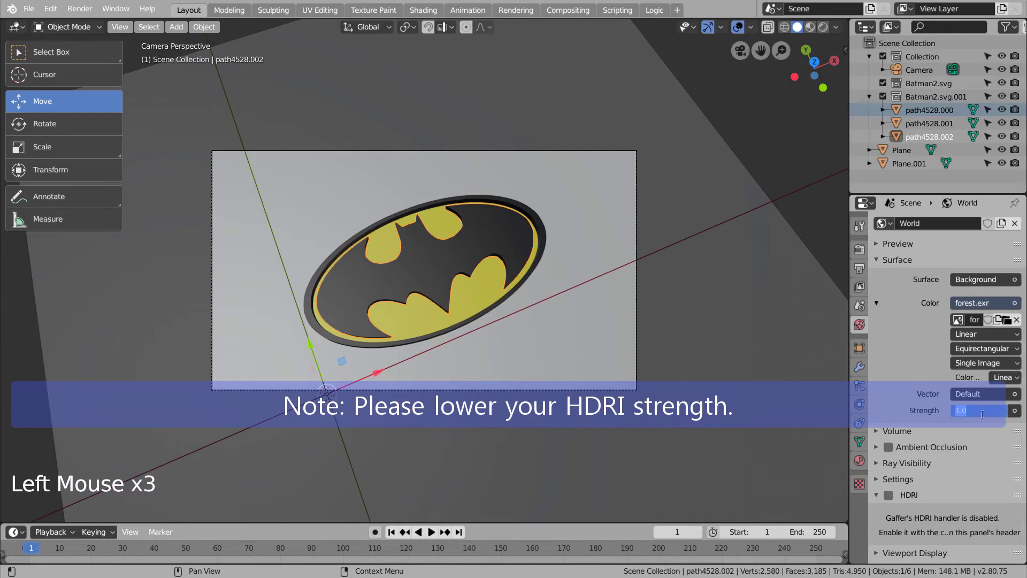
type("0.3")
key("Return")
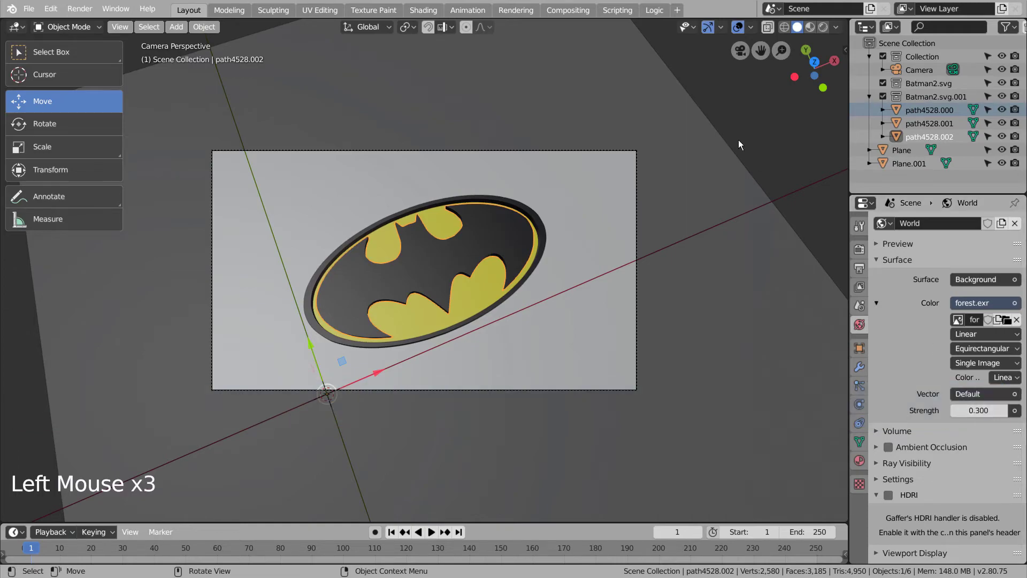
Step: Preview the scene in rendered shading and reduce the upper plane's emission strength, trying 3 and 1 before settling on 2
left_click(823, 27)
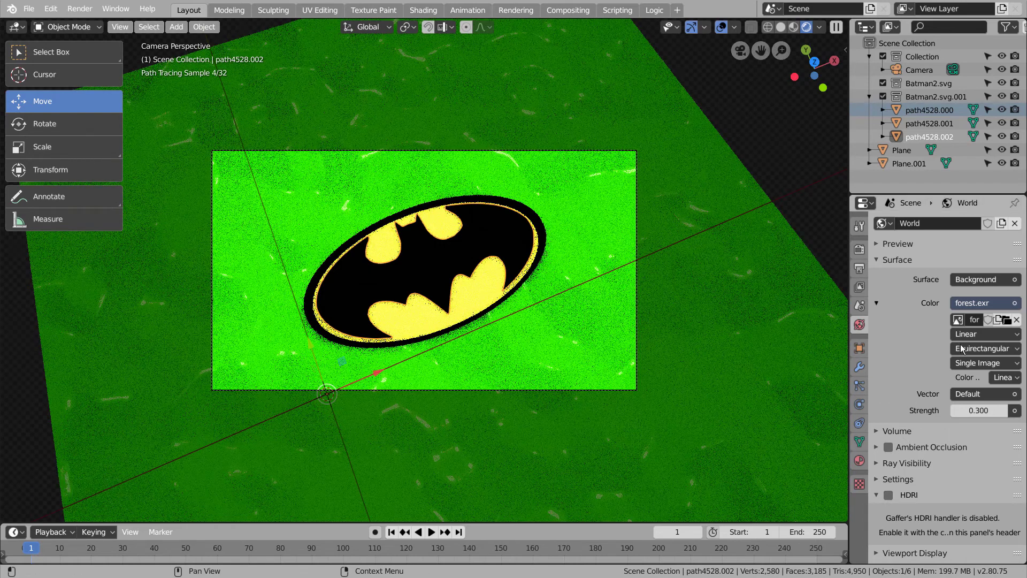
left_click(903, 152)
left_click(902, 165)
left_click(860, 460)
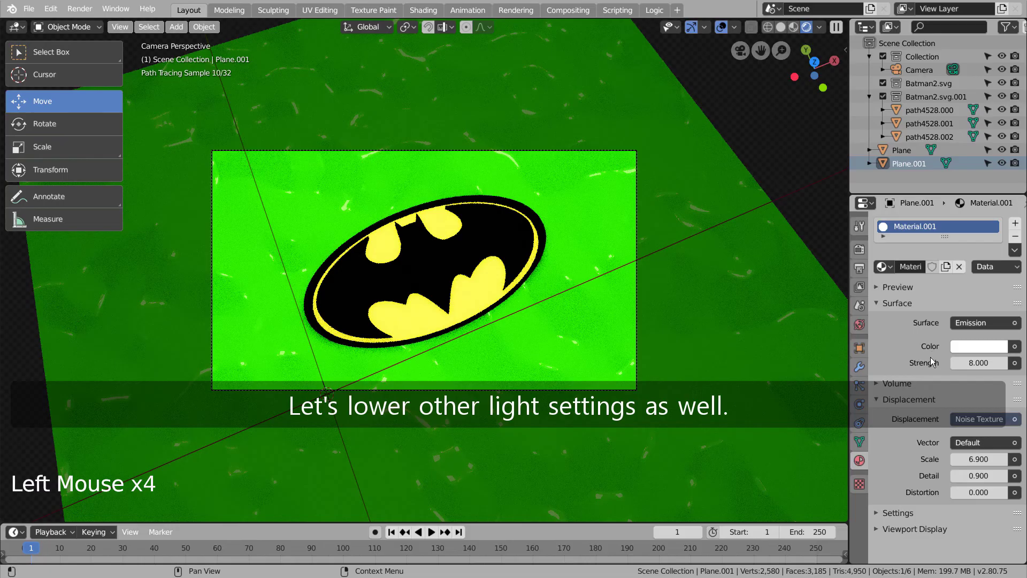
left_click_drag(974, 364, 946, 364)
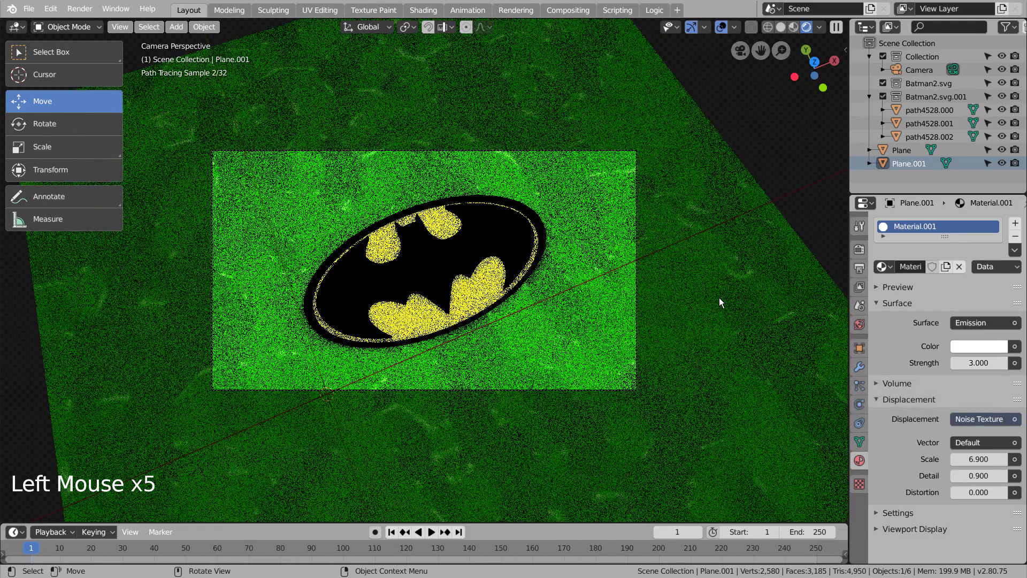
left_click(974, 362)
type("1")
key("Return")
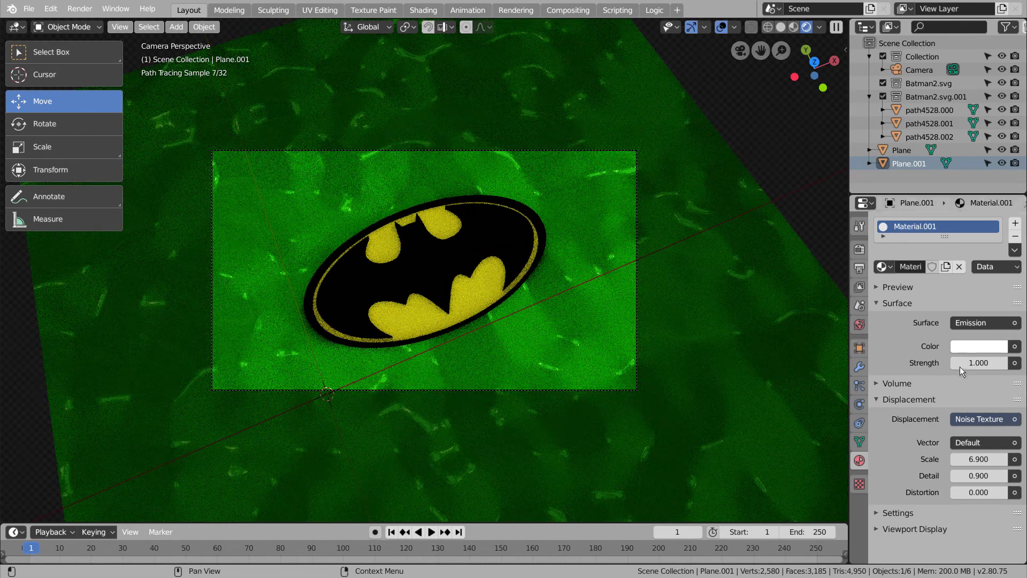
left_click(1003, 363)
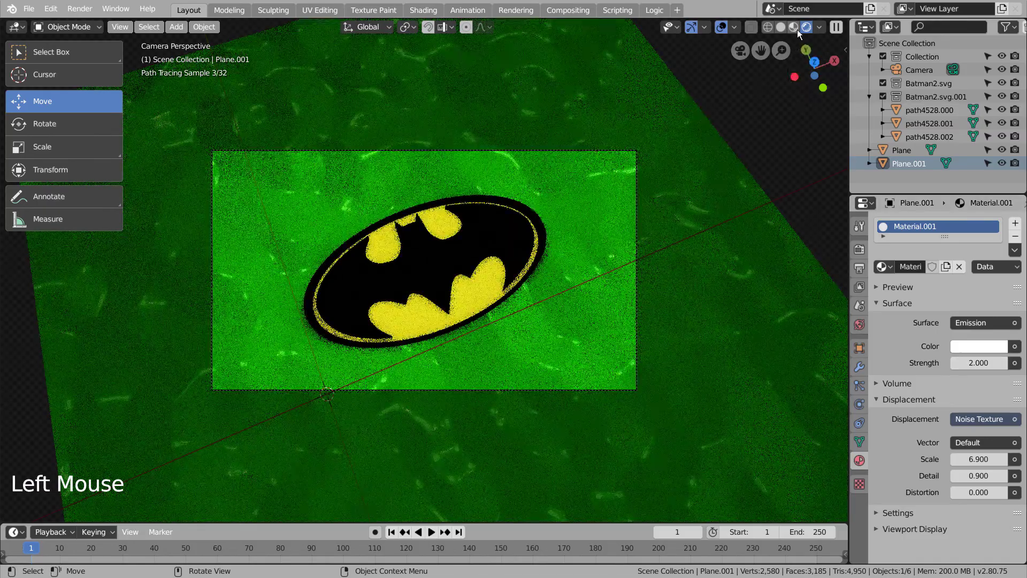
Step: Return the viewport to solid shading and render the final image
left_click(795, 28)
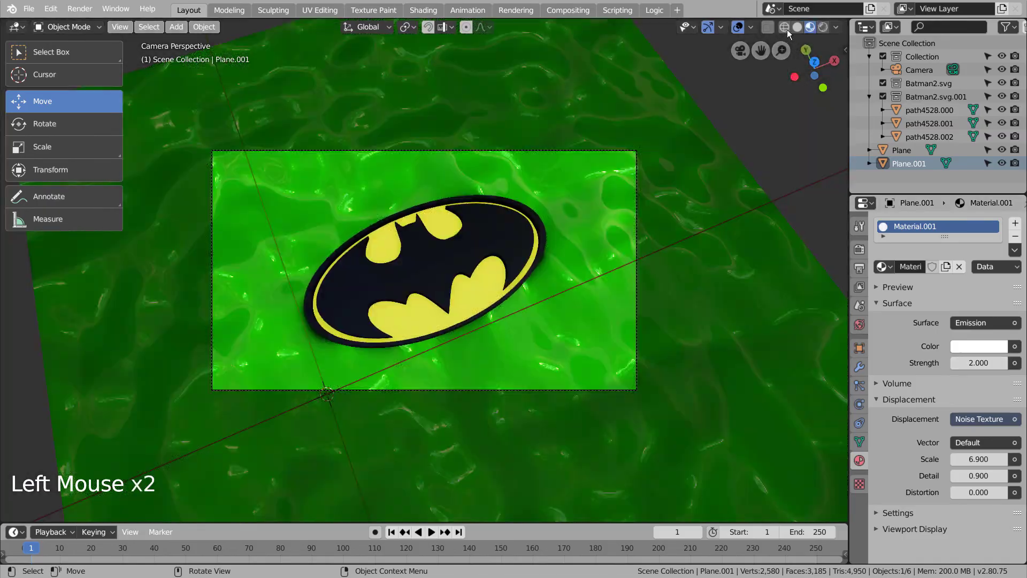
left_click(796, 28)
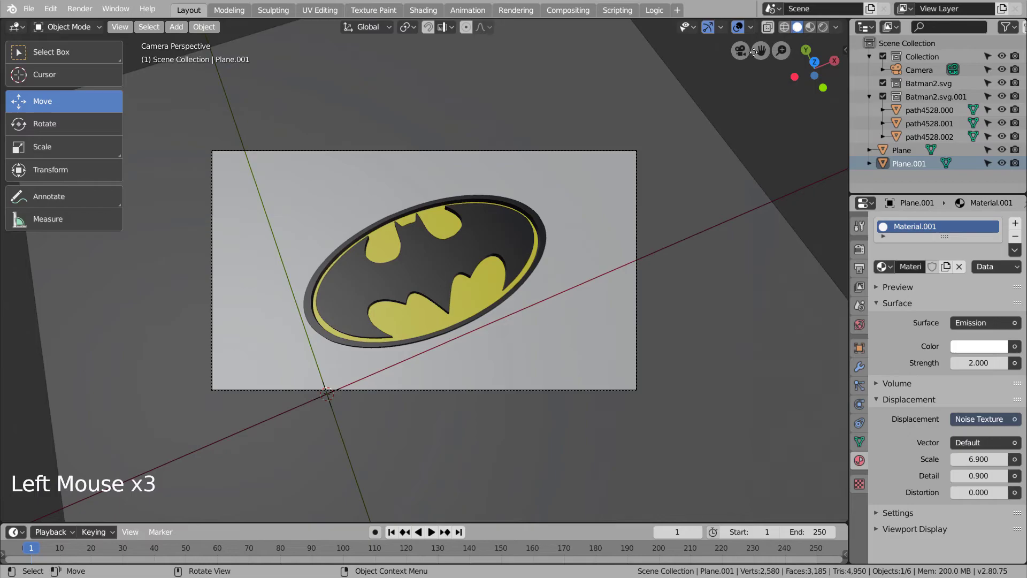
key("F12")
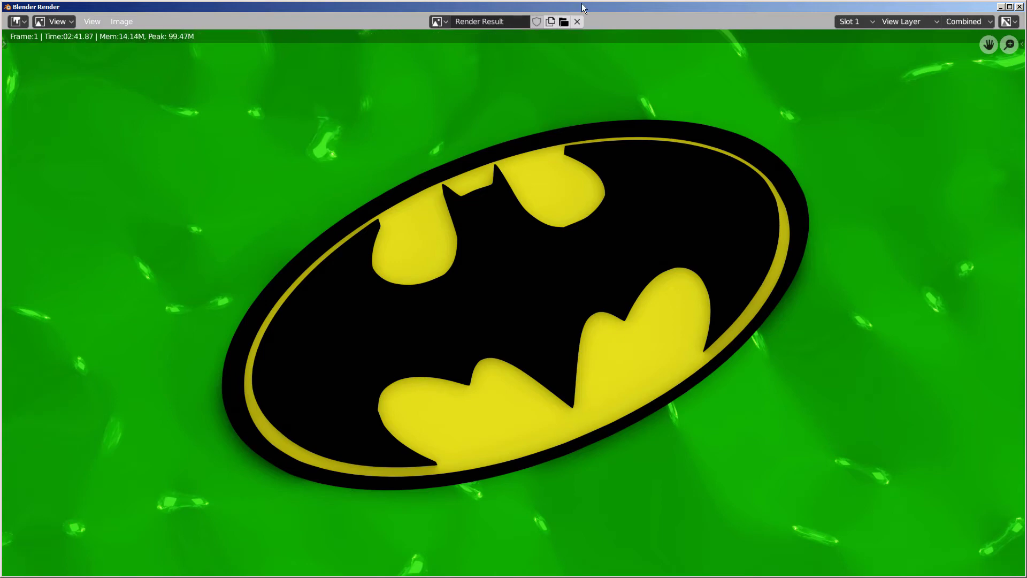
Step: Save the rendered image as render2.png in the batman folder
left_click(122, 20)
left_click(161, 115)
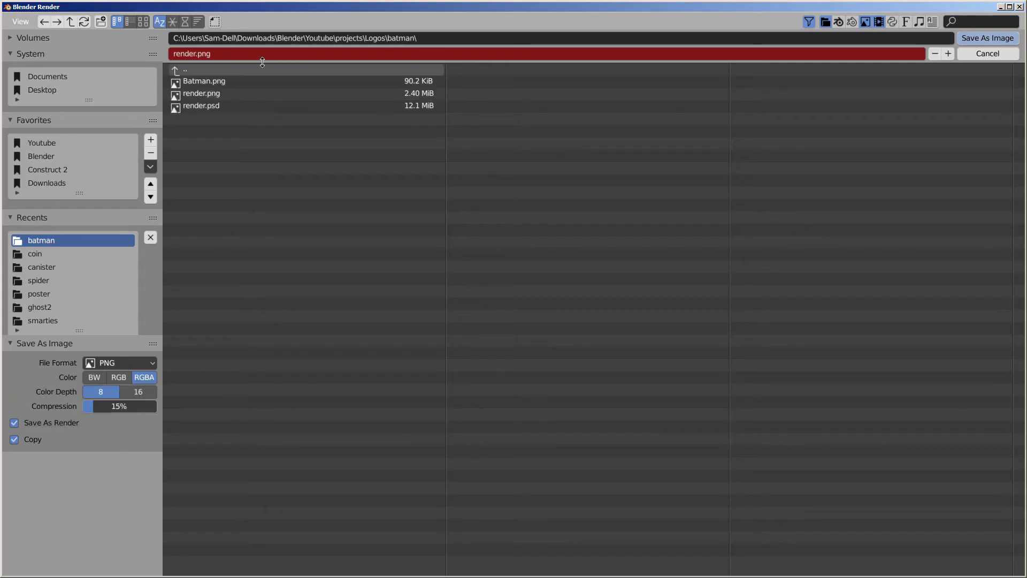
left_click(946, 55)
left_click(970, 38)
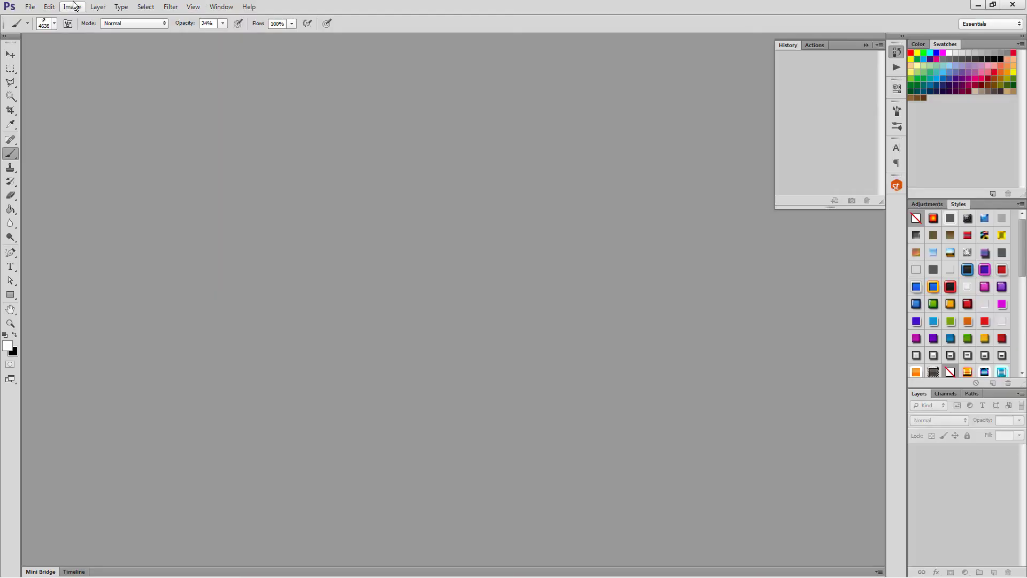
Step: Switch to Photoshop and open the saved render2.png
left_click(30, 6)
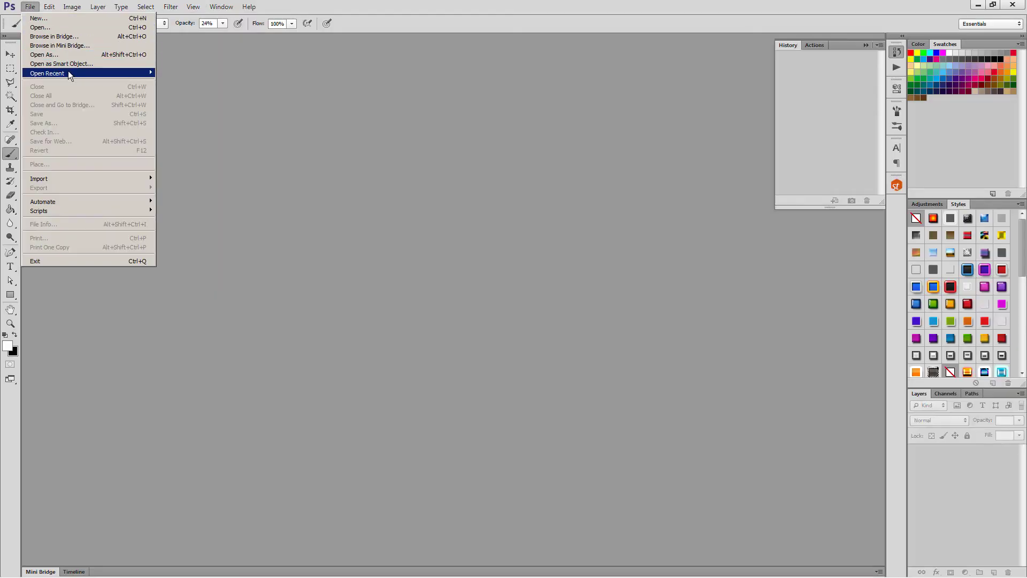
left_click(67, 30)
double_click(442, 219)
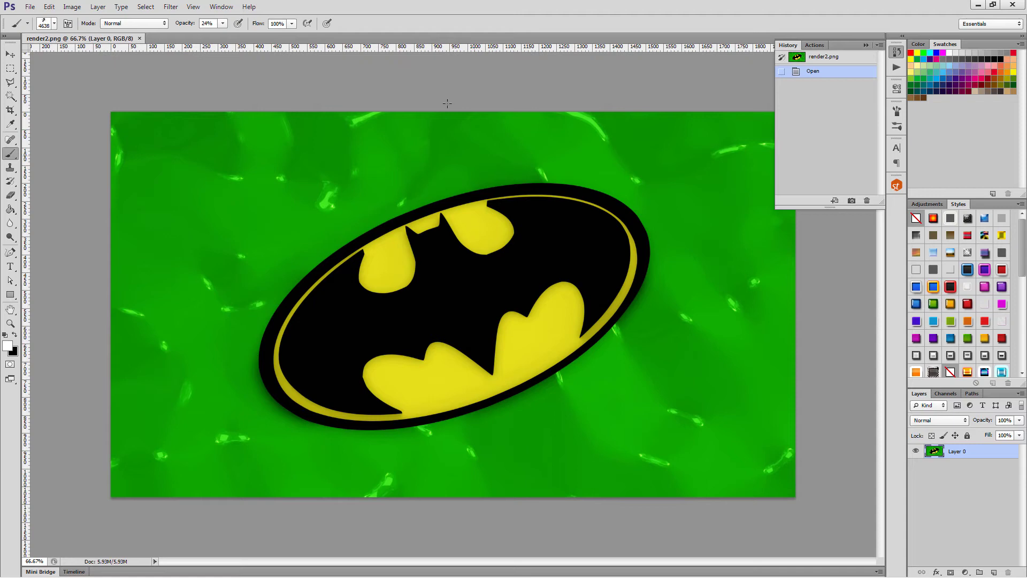
Step: Apply a Levels adjustment to the render with input black at 77 and input white at 247
left_click(73, 6)
mouse_move(108, 36)
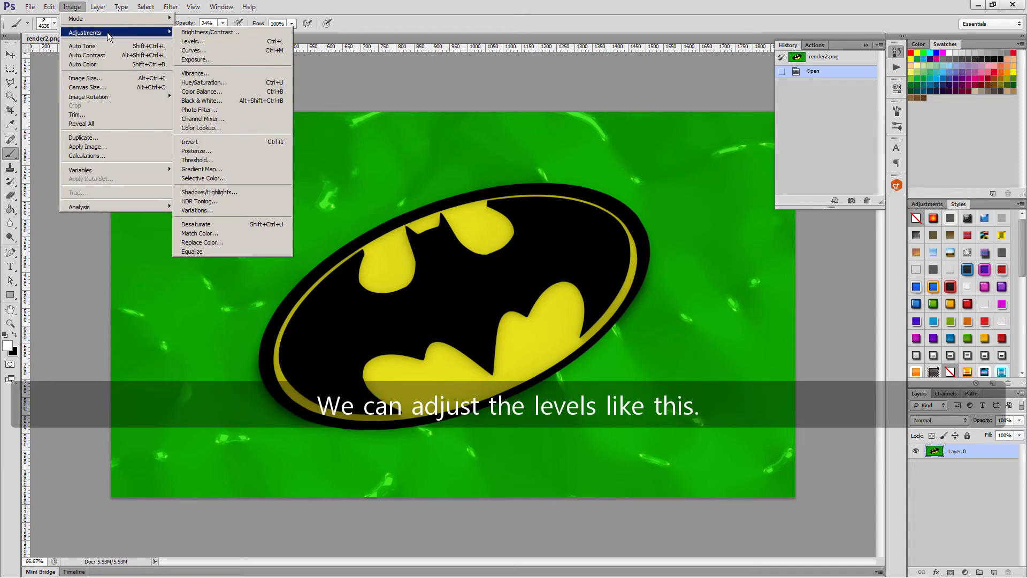
left_click(192, 41)
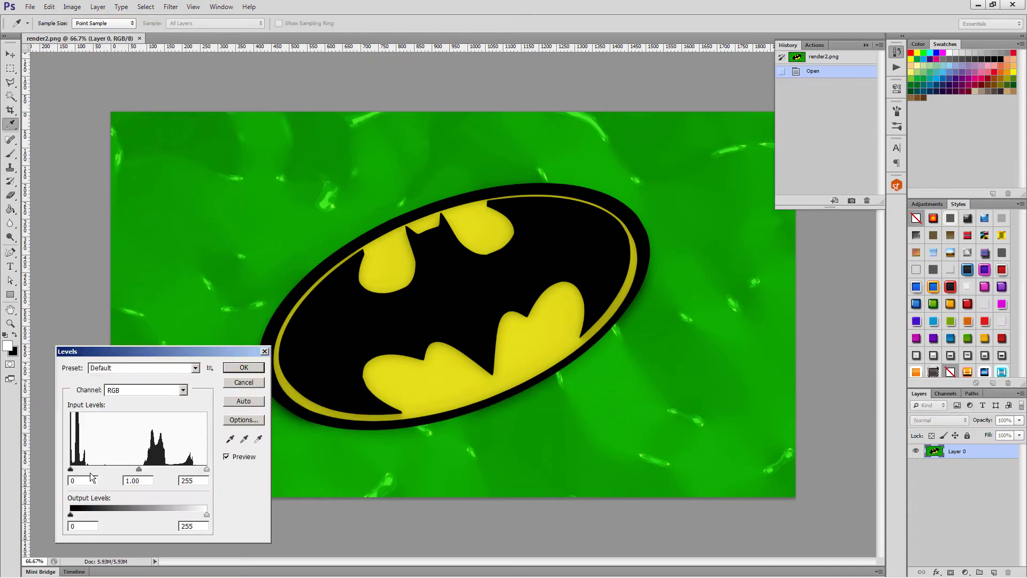
left_click_drag(71, 470, 110, 471)
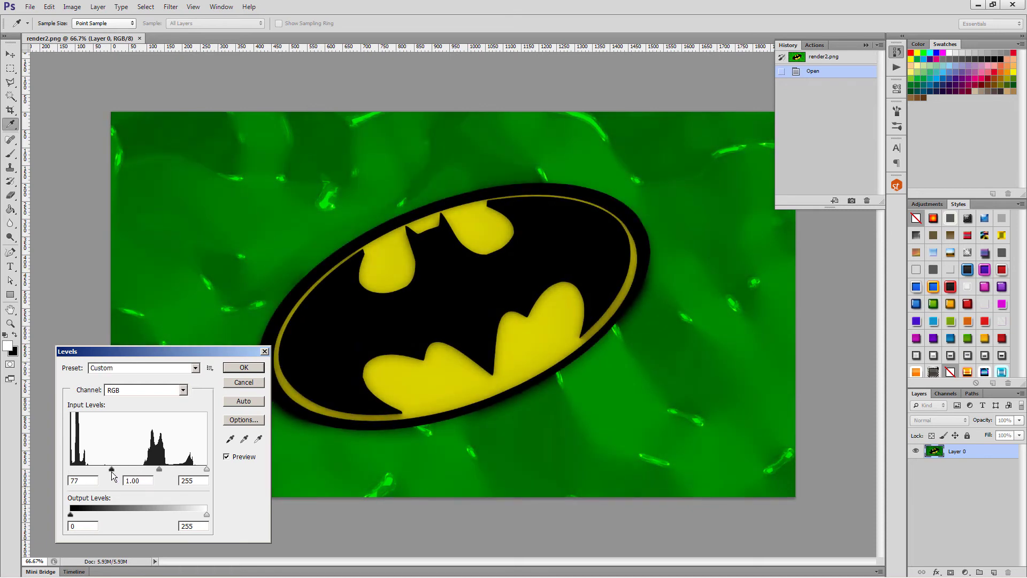
left_click_drag(207, 469, 202, 470)
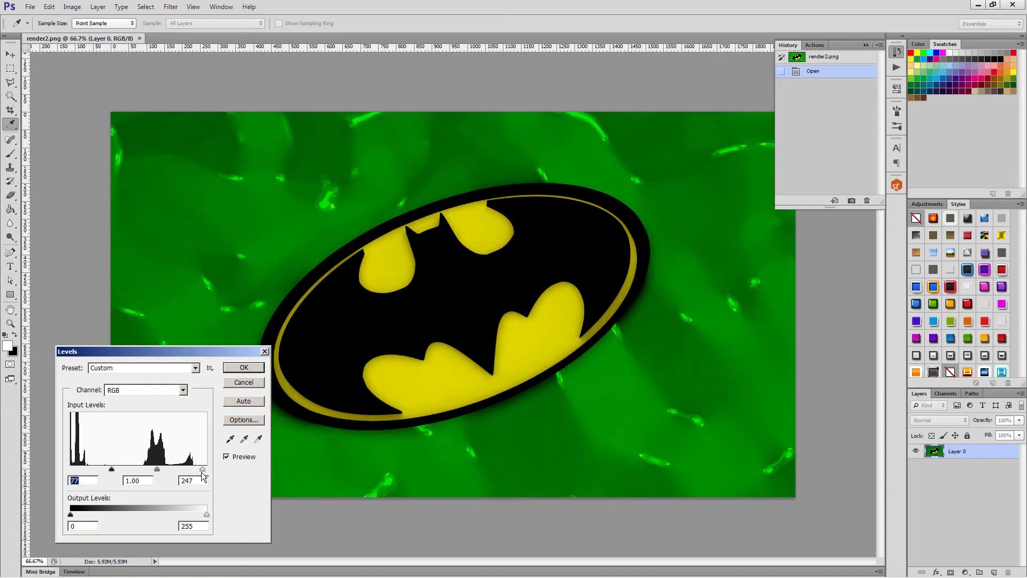
left_click(244, 367)
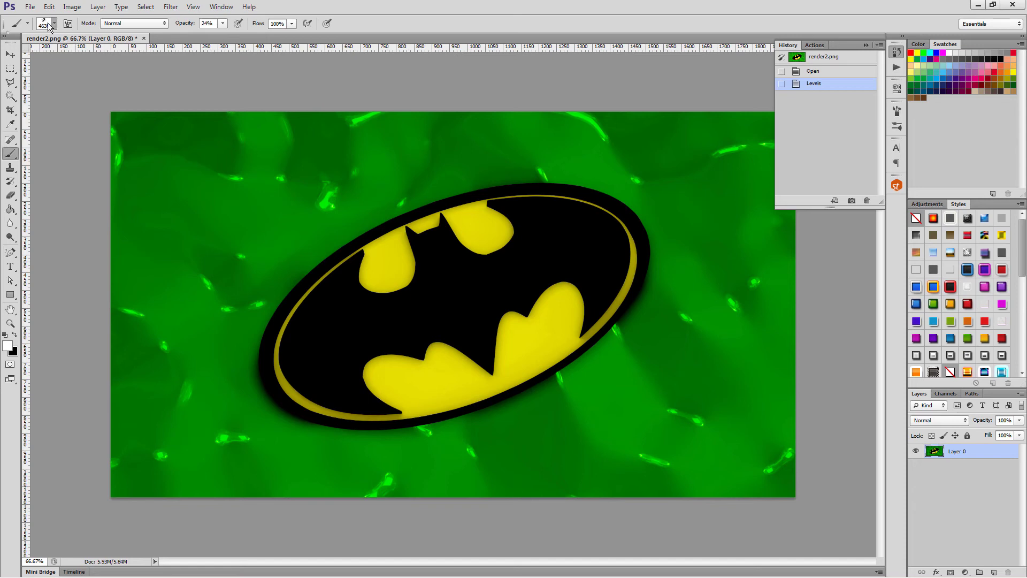
Step: Choose the 4644 px smoke brush and paint white smoke over the picture on a new layer
left_click(48, 26)
left_click(172, 160)
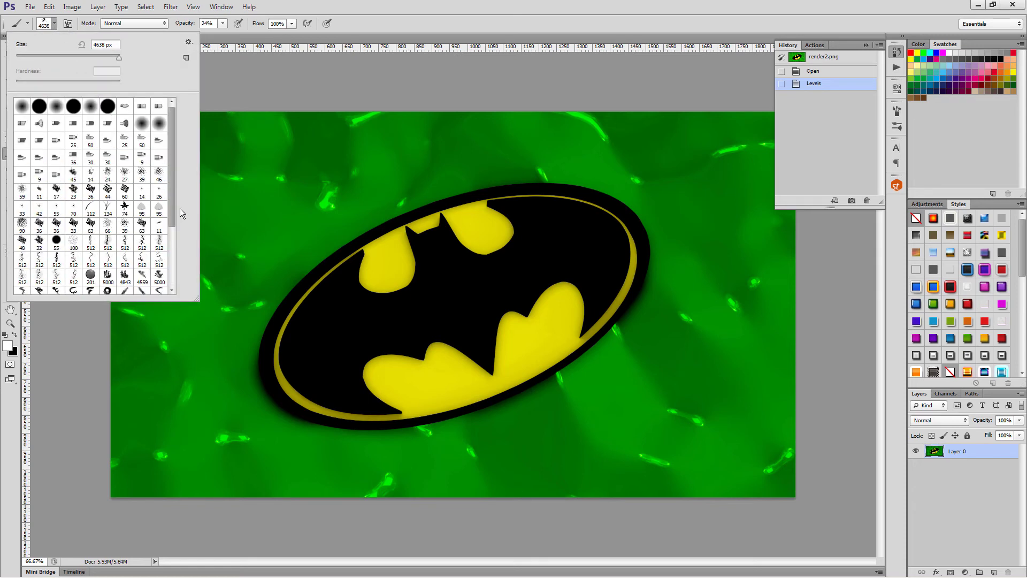
left_click(173, 263)
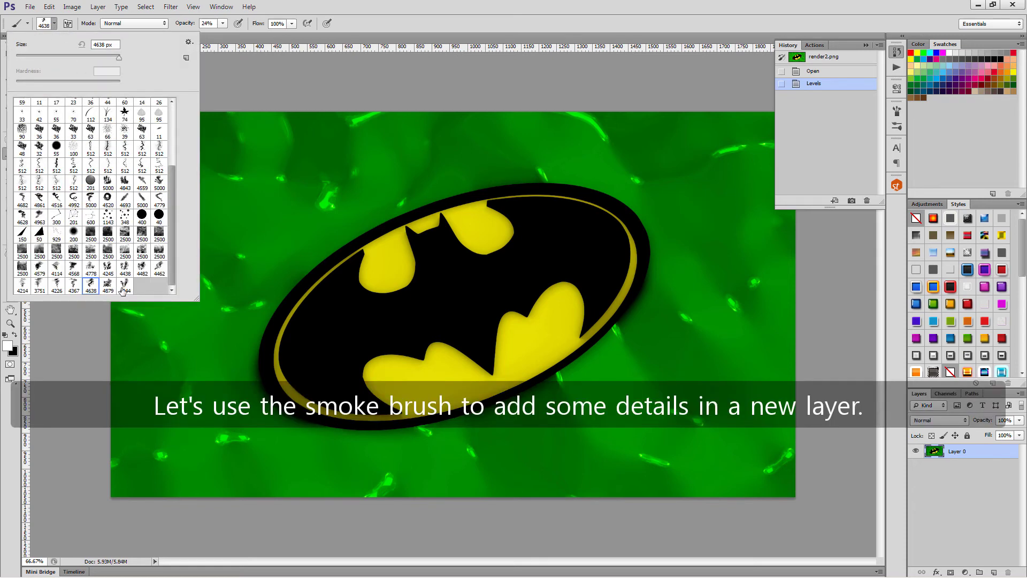
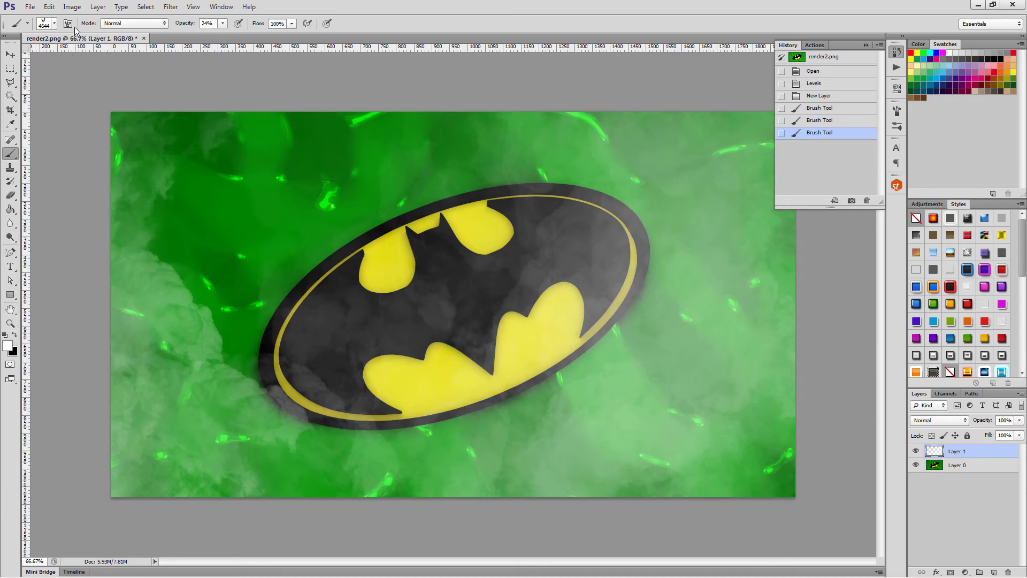
Step: Choose the 4579 px smoke brush and paint more white smoke over the logo and green background on Layer 1
left_click(54, 24)
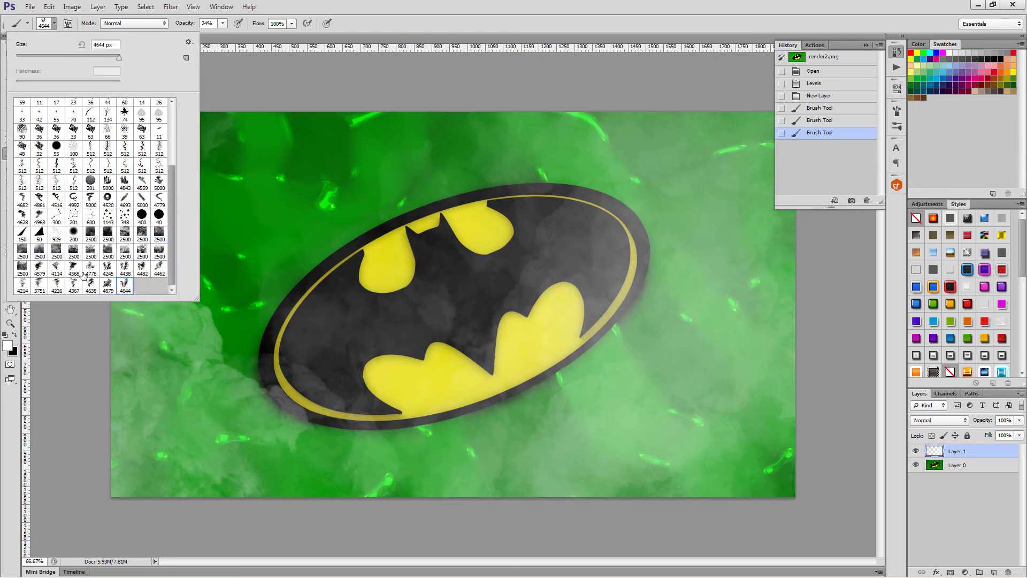
left_click(39, 267)
left_click(348, 196)
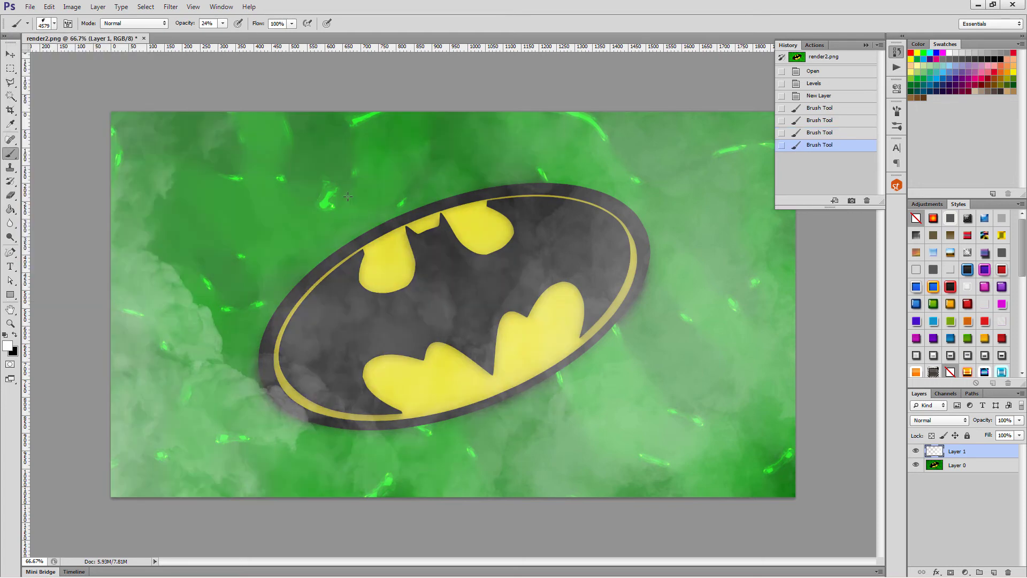
left_click(571, 152)
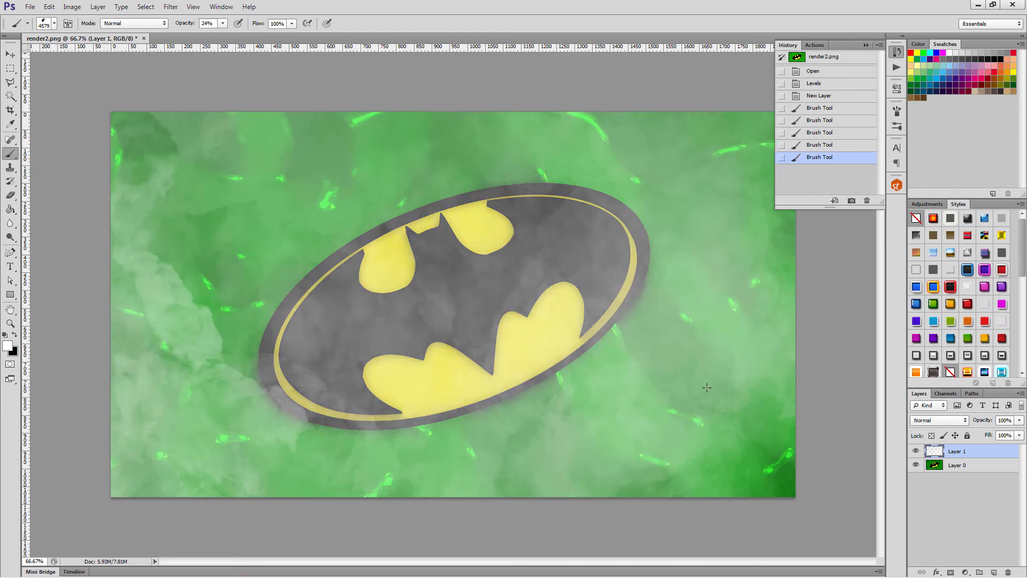
left_click(797, 478)
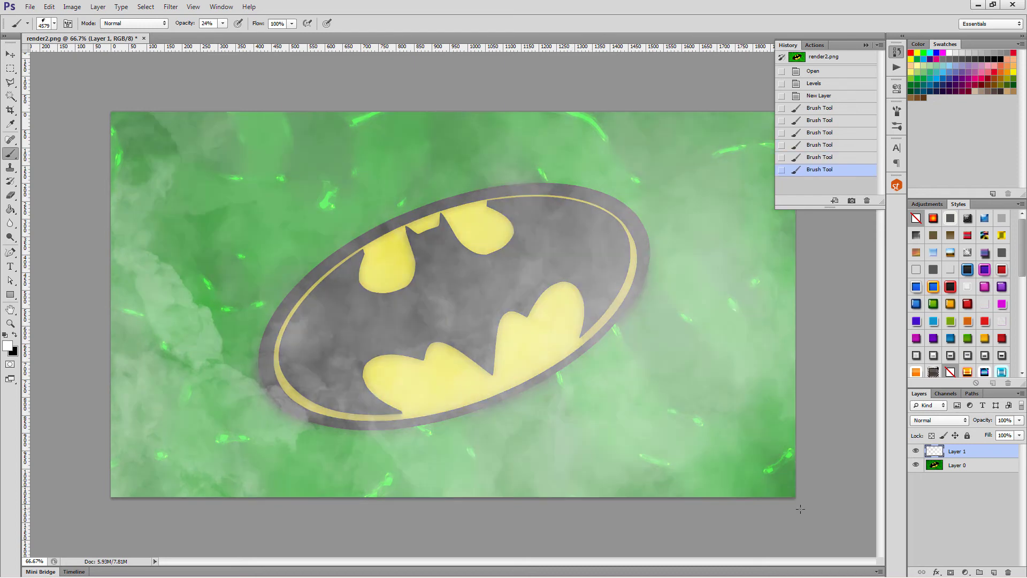
Step: Try a lower opacity on the smoke layer and return it to 100%
left_click(1019, 420)
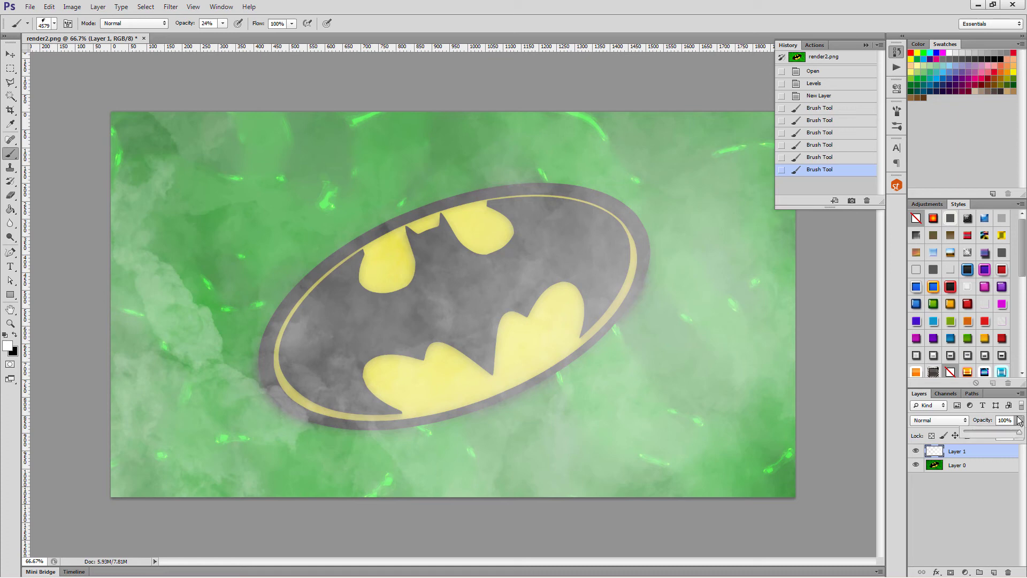
left_click(997, 432)
key("Escape")
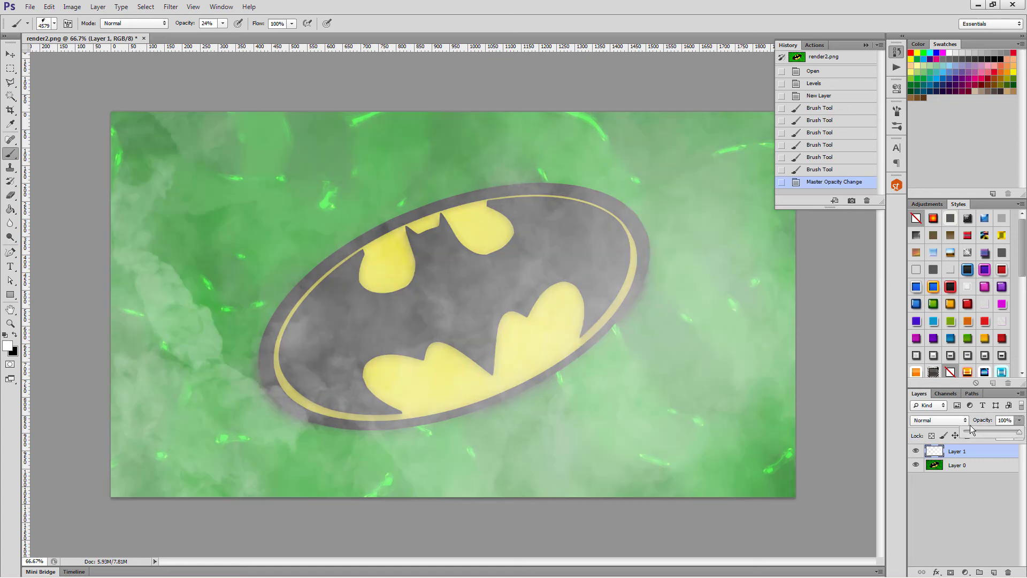
Step: Try the Overlay and Multiply blending modes on the smoke layer and set it back to Normal
left_click(954, 420)
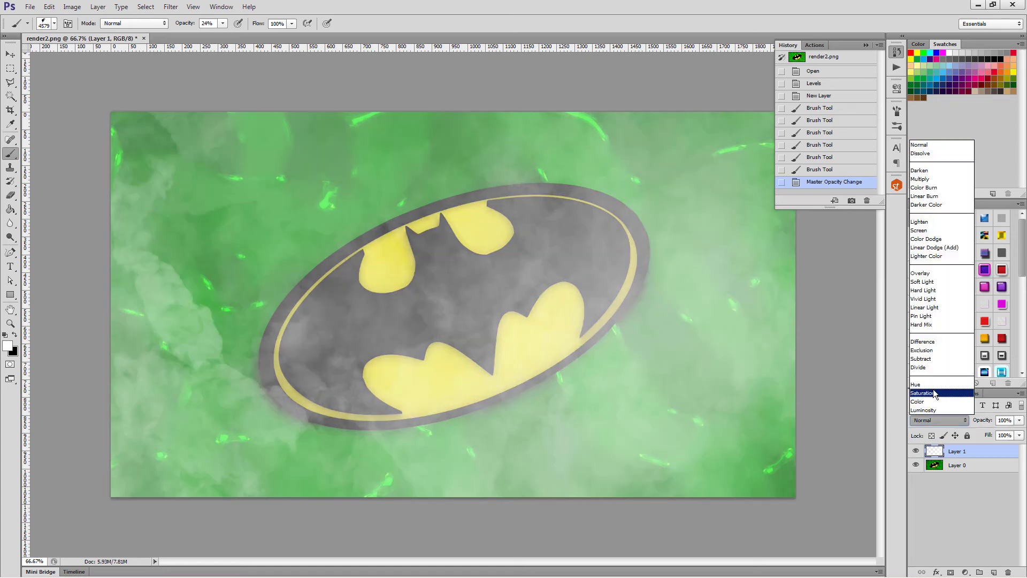
left_click(933, 273)
left_click(949, 420)
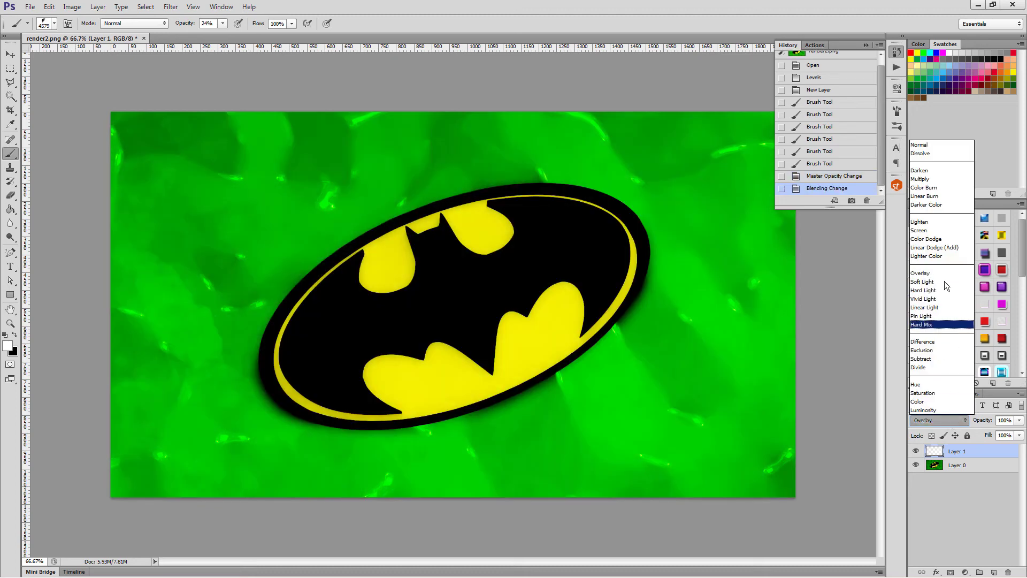
left_click(945, 179)
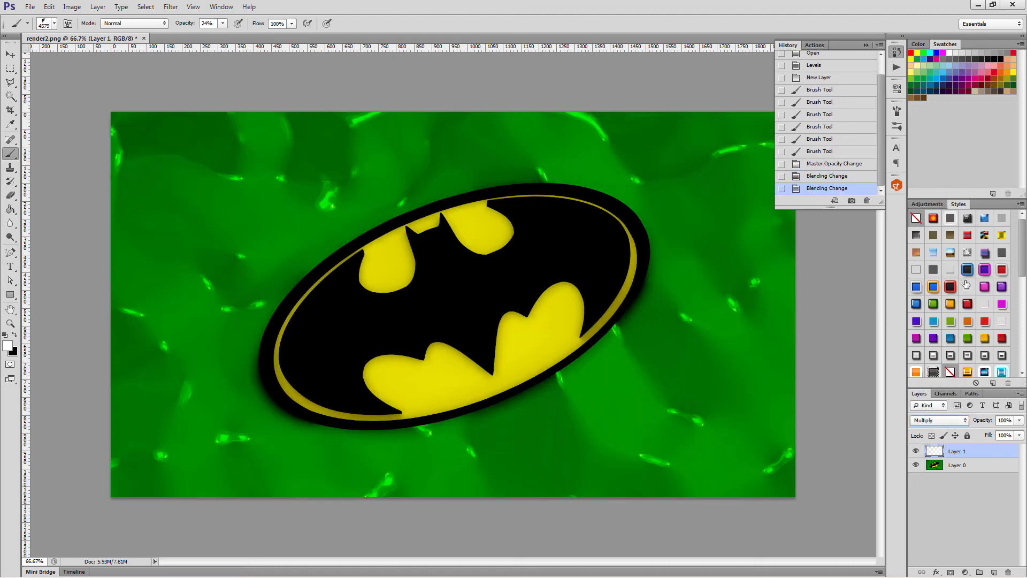
left_click(962, 420)
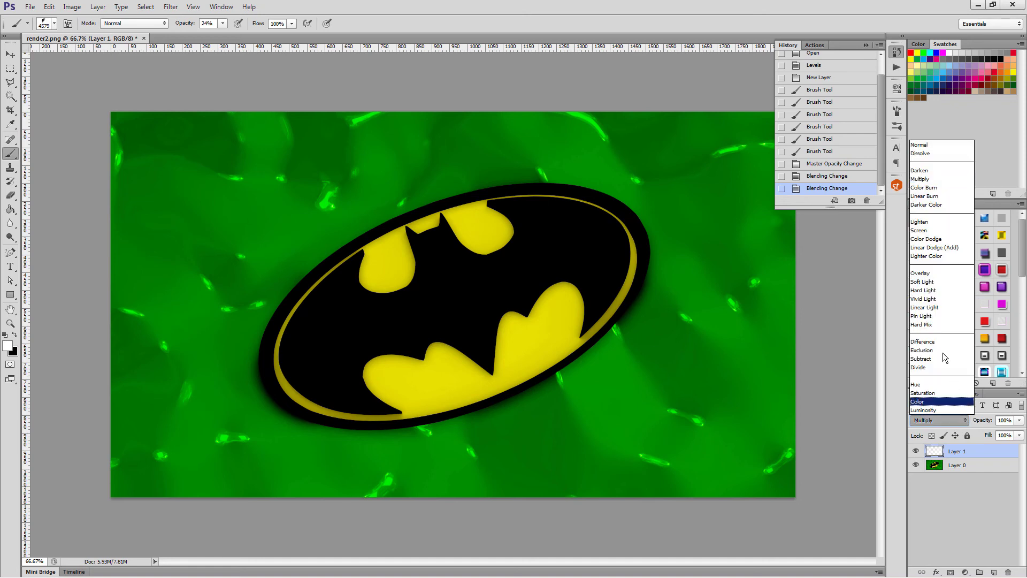
left_click(925, 148)
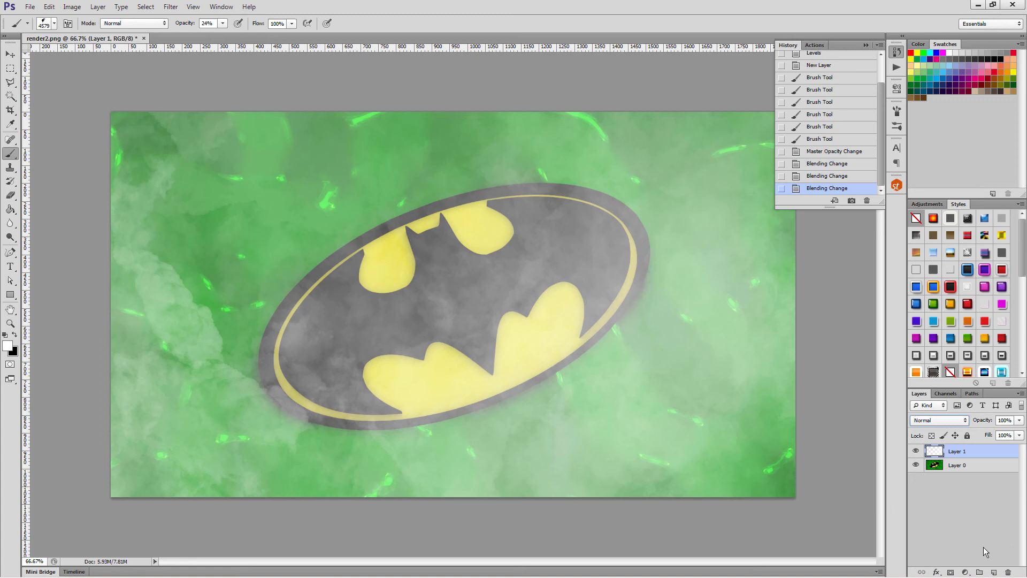
Step: Reduce the opacity of the smoke layer, Layer 1, to 85%
left_click(1019, 420)
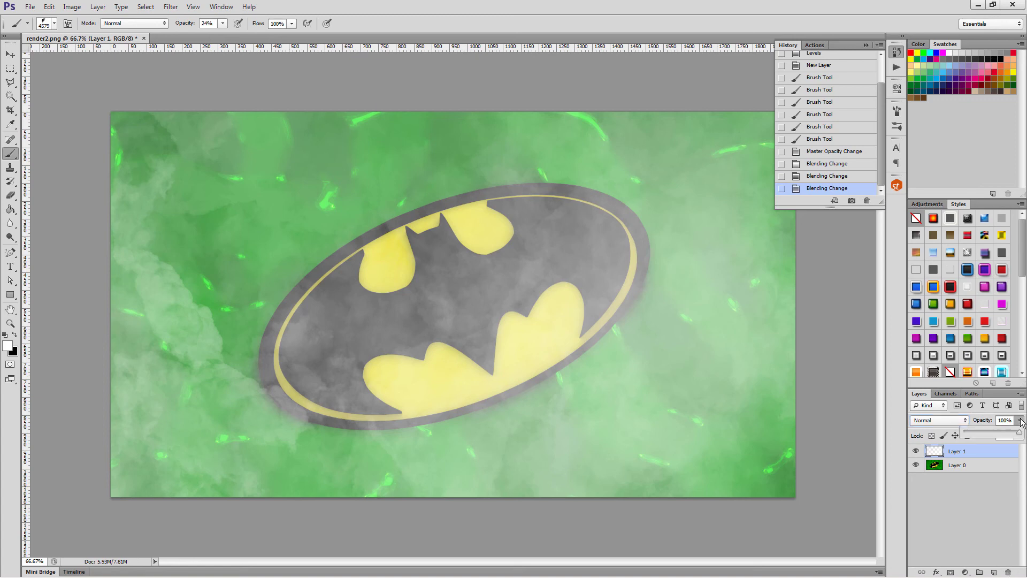
left_click_drag(1012, 435, 1012, 435)
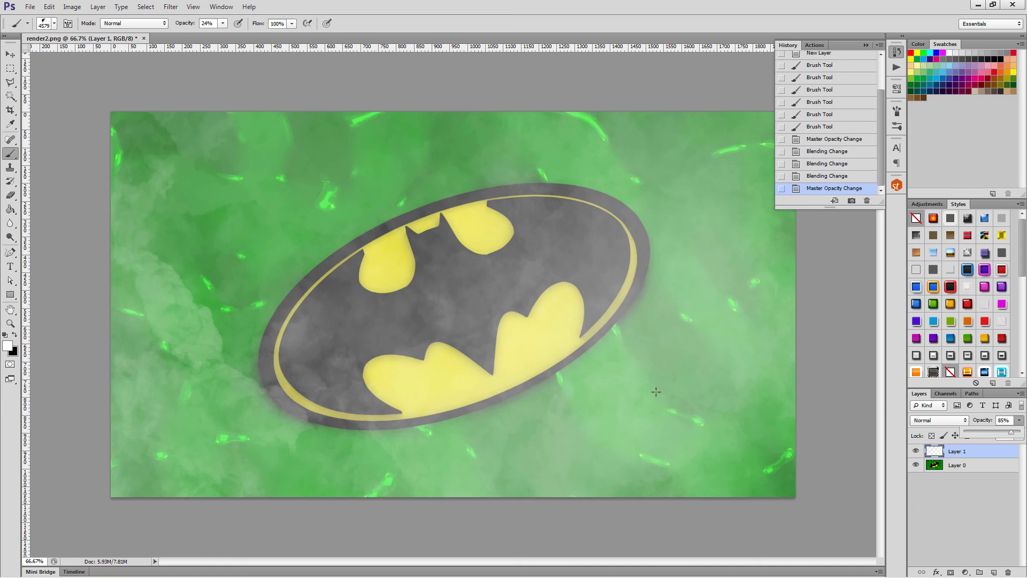